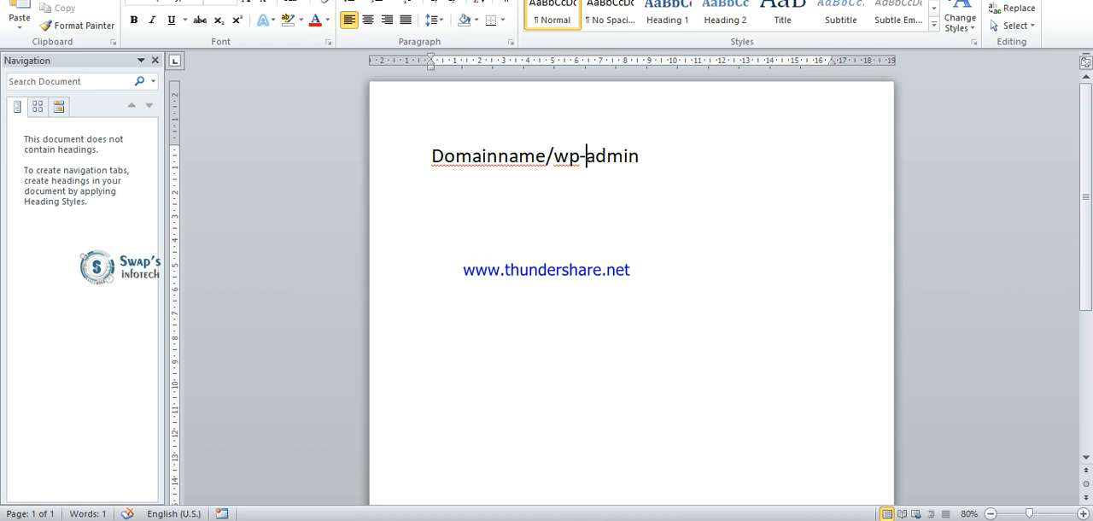
Add the example address abinternational.com/wp-admin two lines below Domainname/wp-admin in the document.
key("Return")
key("Return")
type("abinternational")
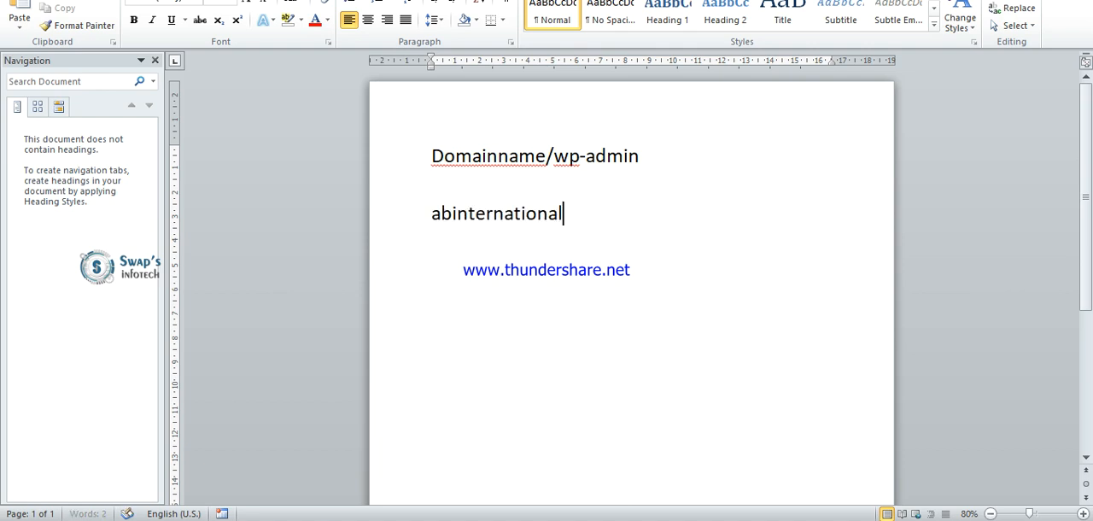
type(".com")
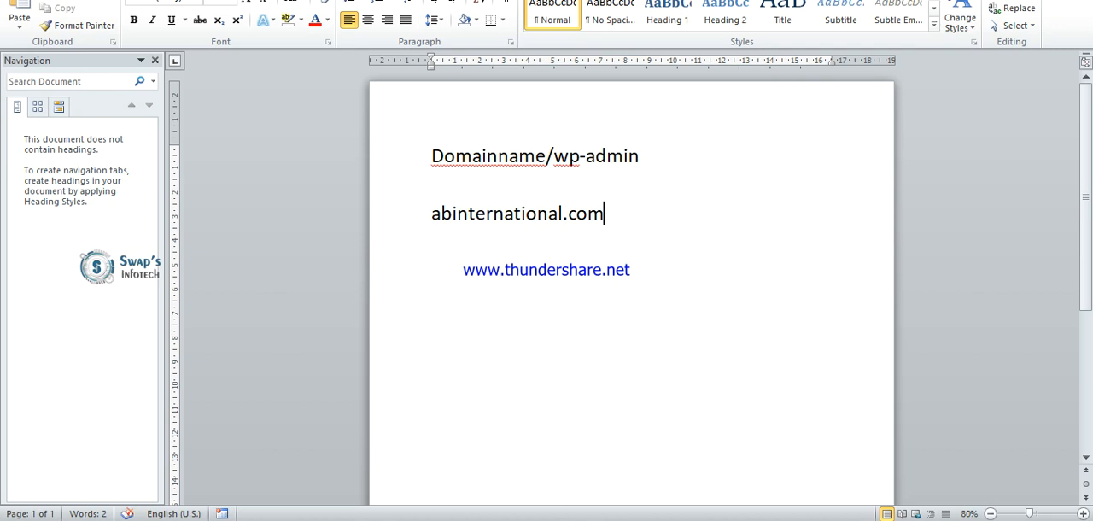
type("/wp-admin")
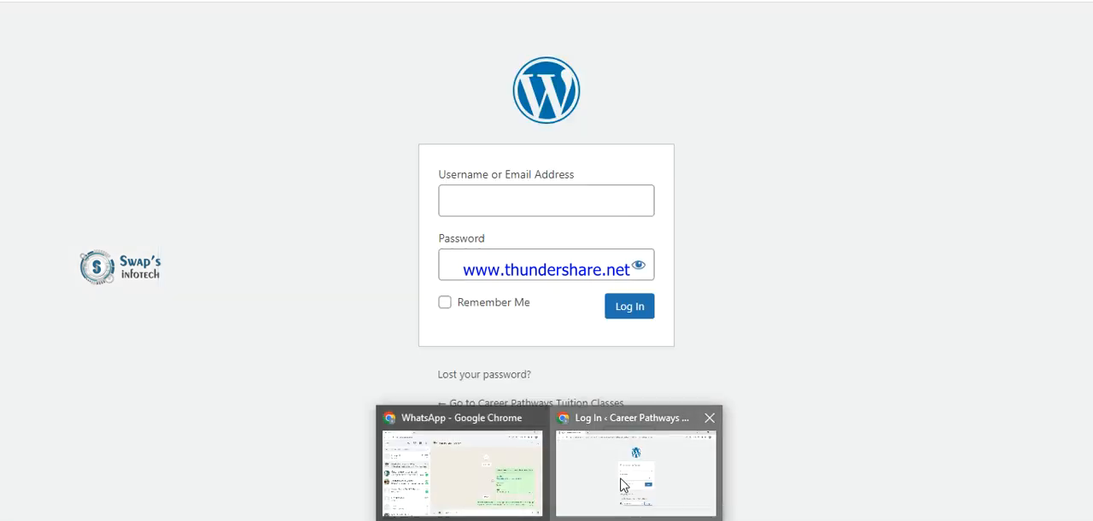
Switch to the WordPress dashboard and collapse the HappyAddons News & Updates, Activity, Elementor Overview, Quick Draft and At a Glance boxes.
left_click(623, 483)
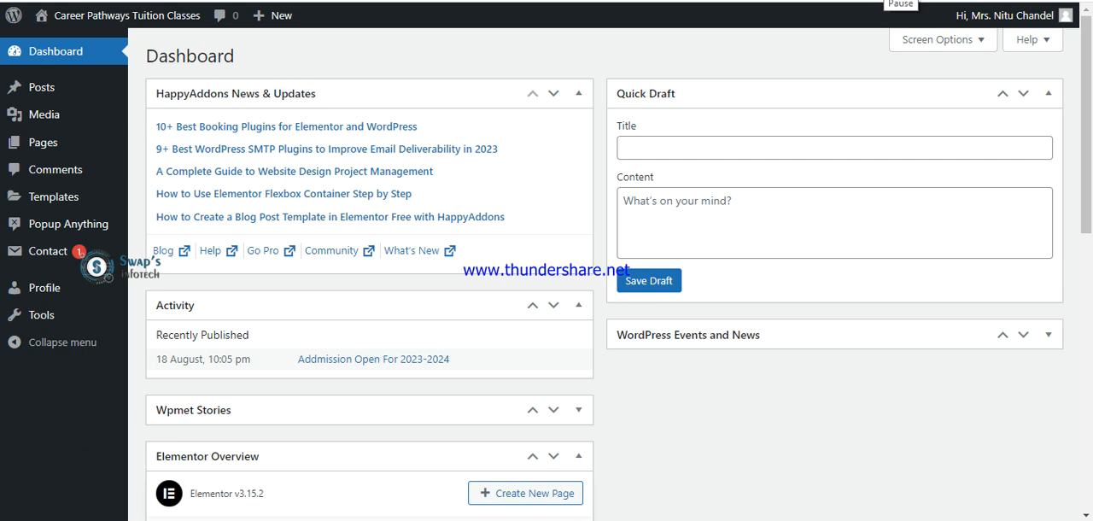
scroll(844, 7, "down", 1)
scroll(844, 7, "up", 1)
left_click(578, 98)
left_click(579, 139)
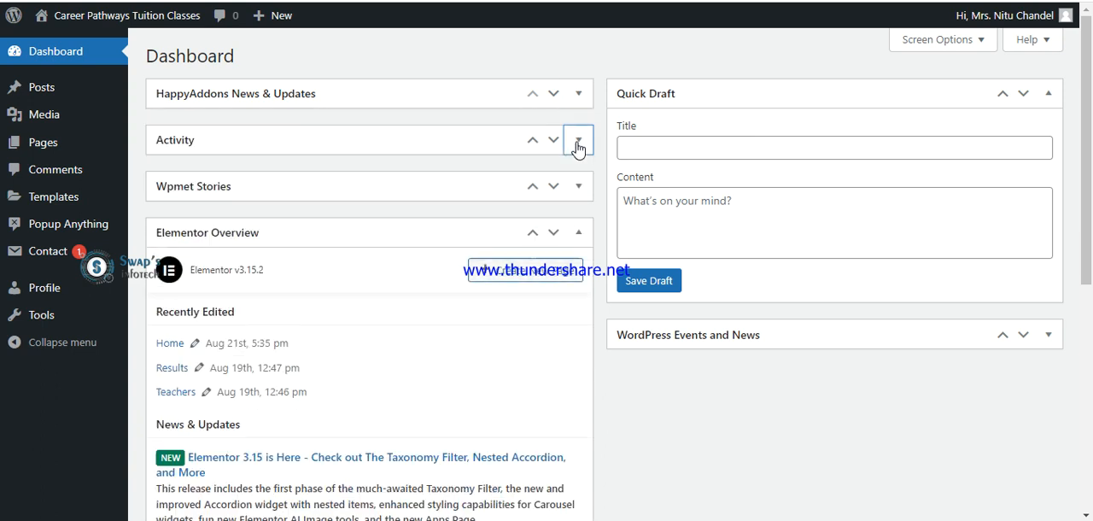
left_click(578, 232)
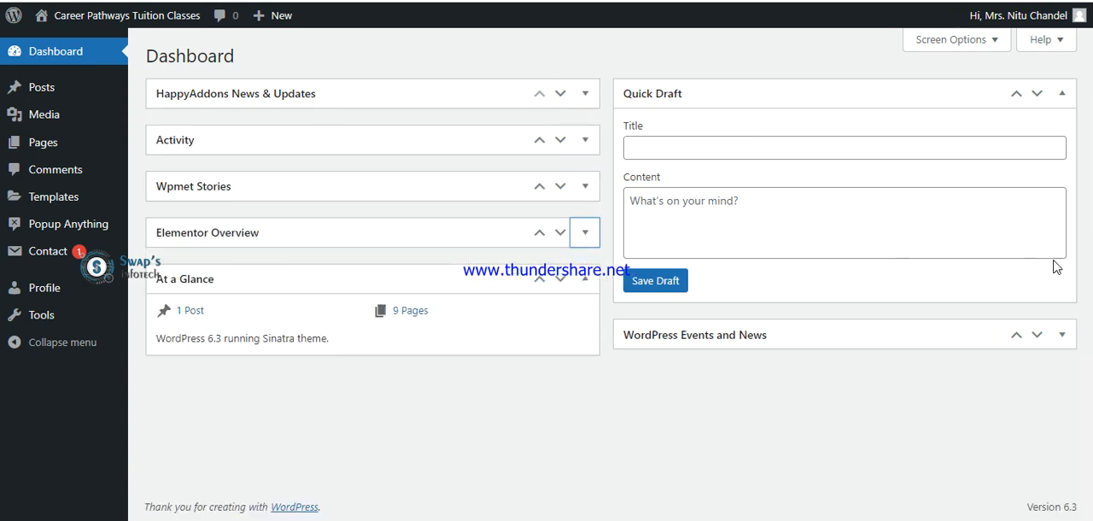
left_click(1062, 96)
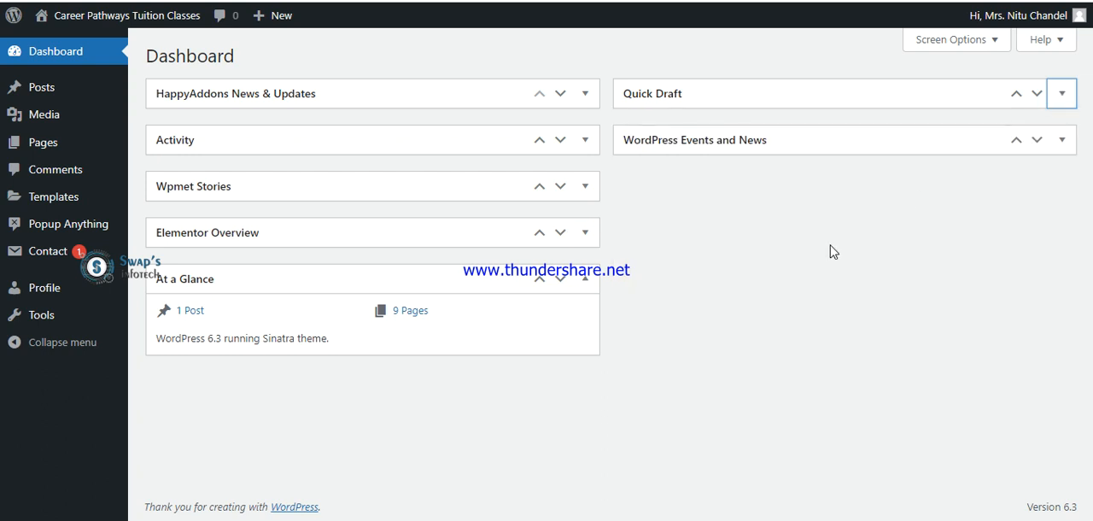
left_click(586, 282)
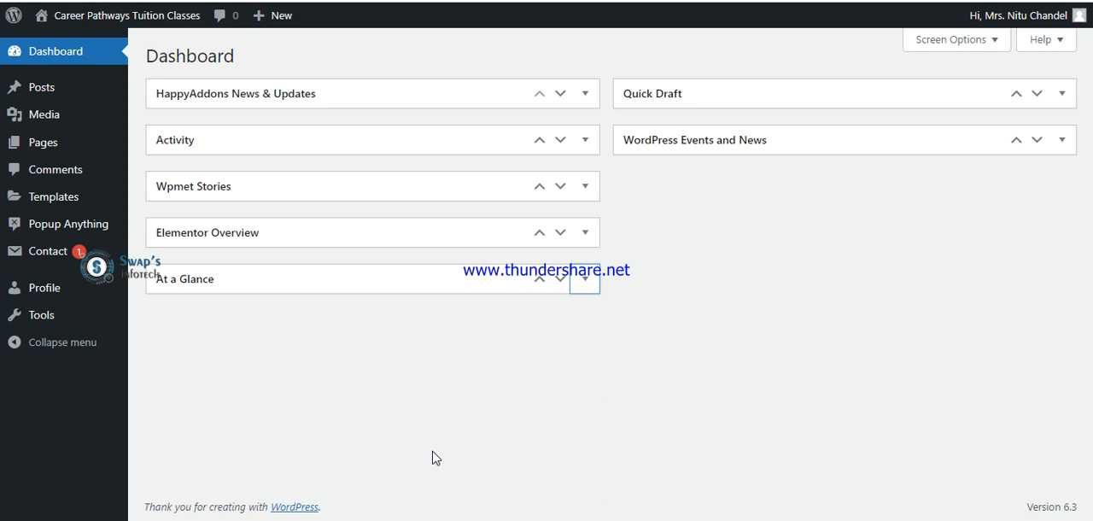
Open the Career Pathways Tuition Classes live site in a new browser tab and switch to it.
mouse_move(60, 21)
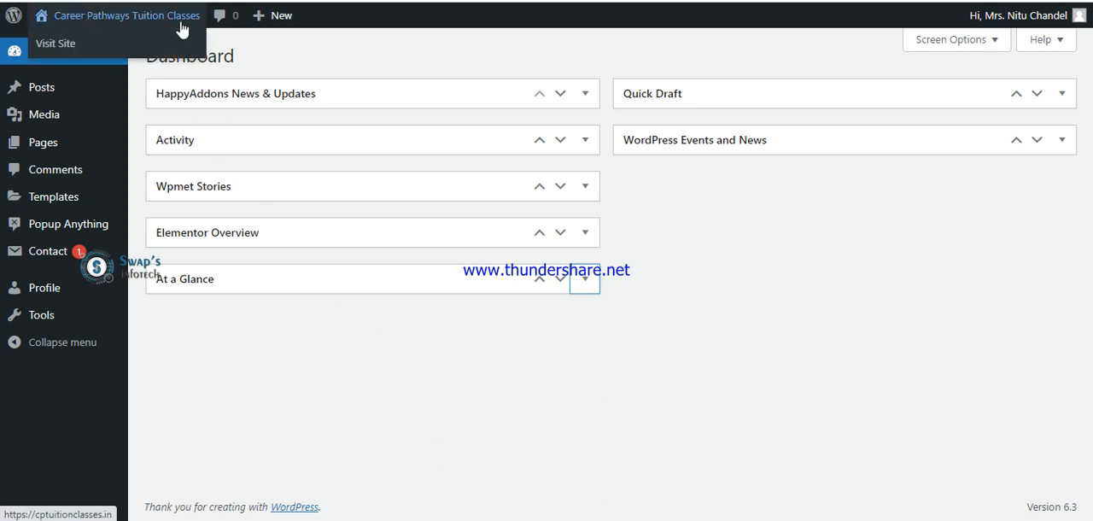
right_click(57, 53)
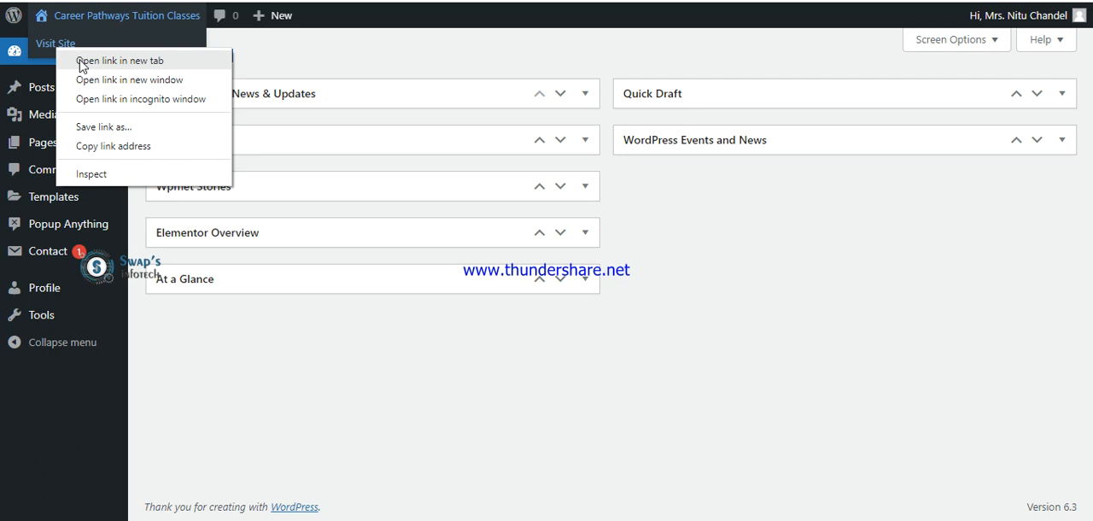
left_click(79, 61)
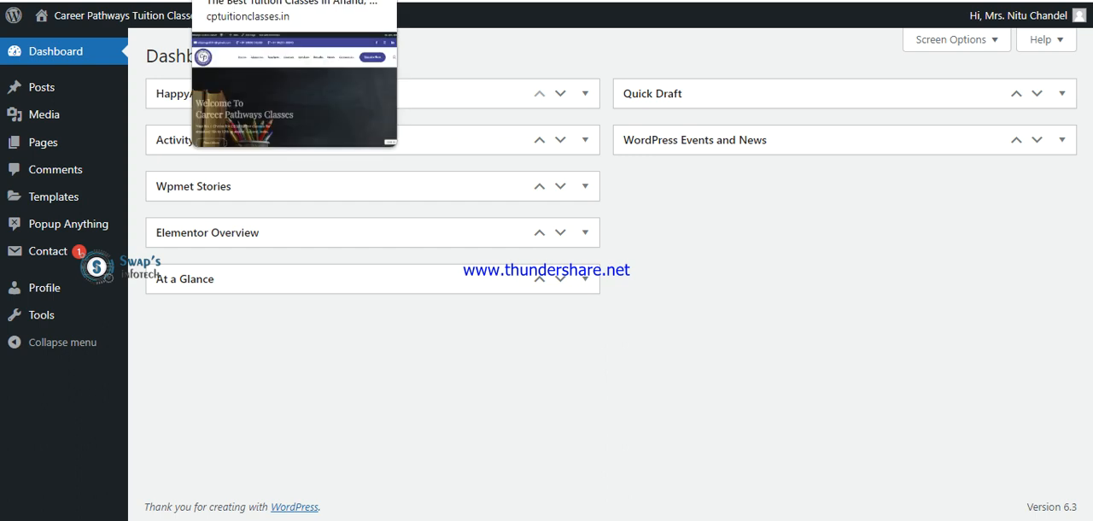
left_click(247, 0)
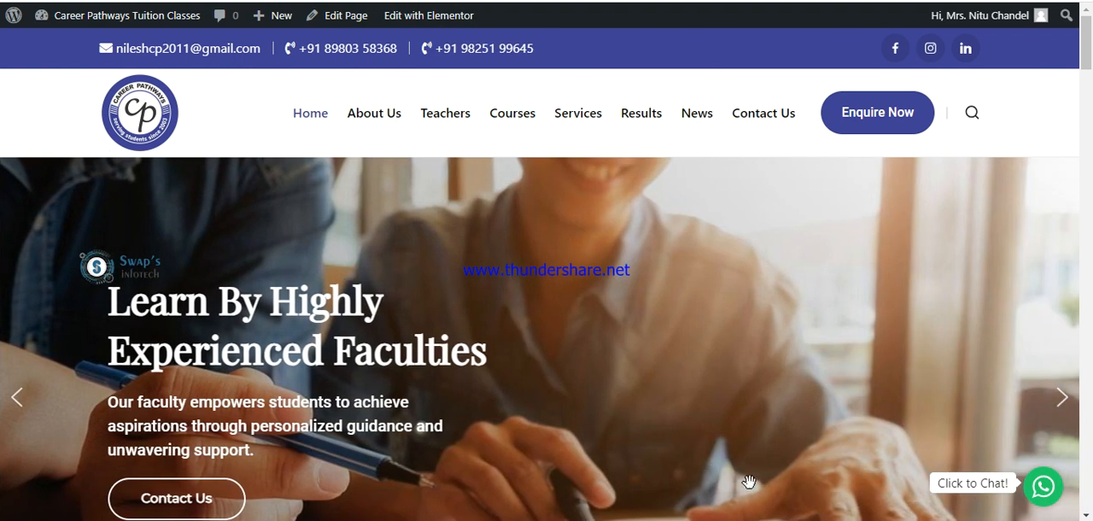
Switch to the Word document and add the line "Go to that page > Click on Edit with Elementor Option Showing on the black topbar".
mouse_move(830, 520)
left_click(813, 478)
left_click(486, 363)
left_click(707, 213)
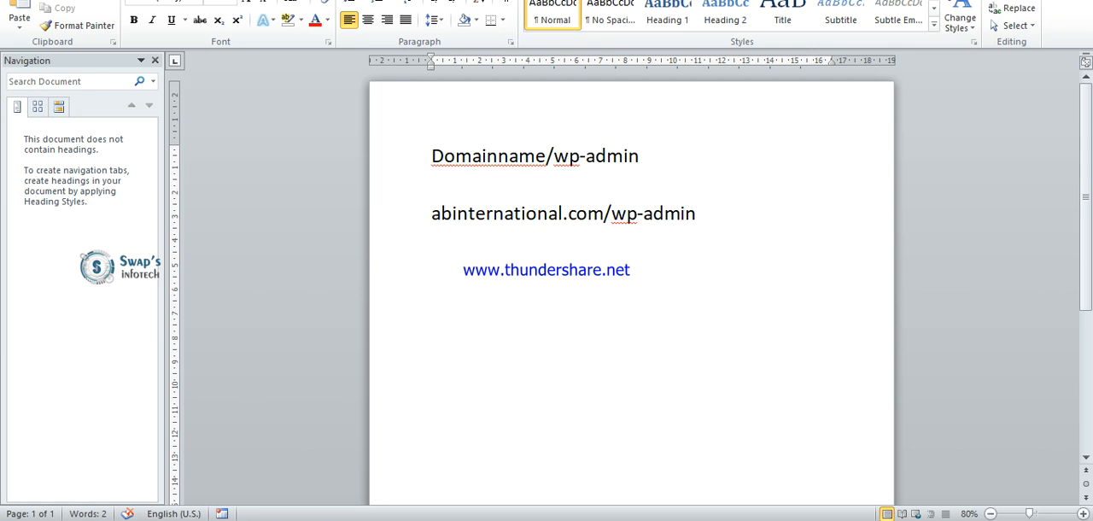
type("Go to")
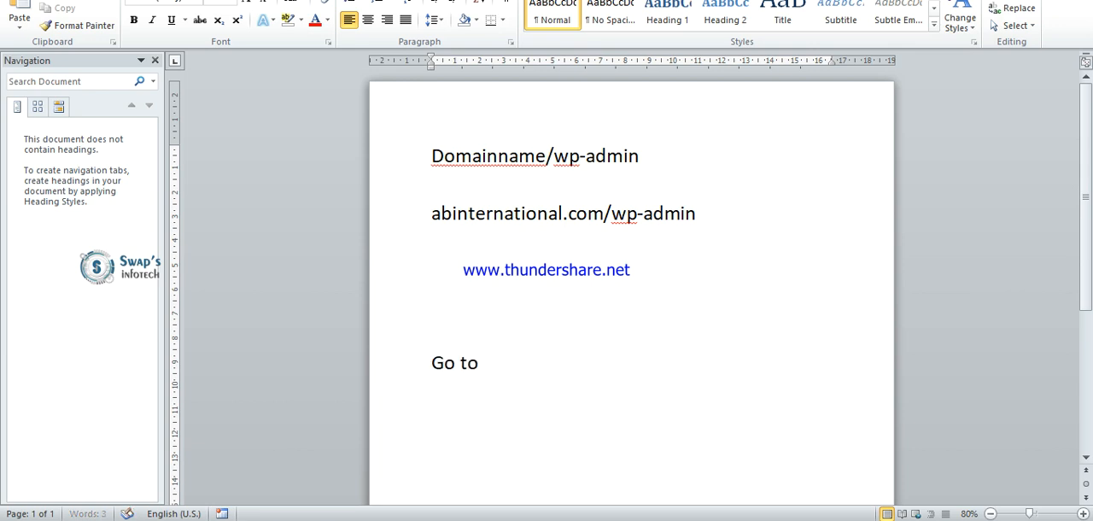
type(" that page")
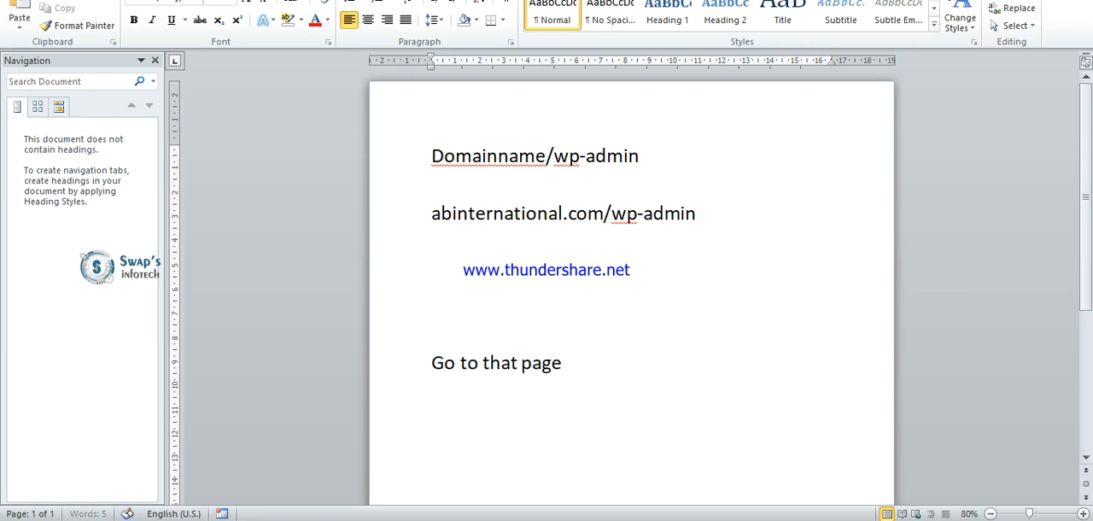
type(" > Click on E")
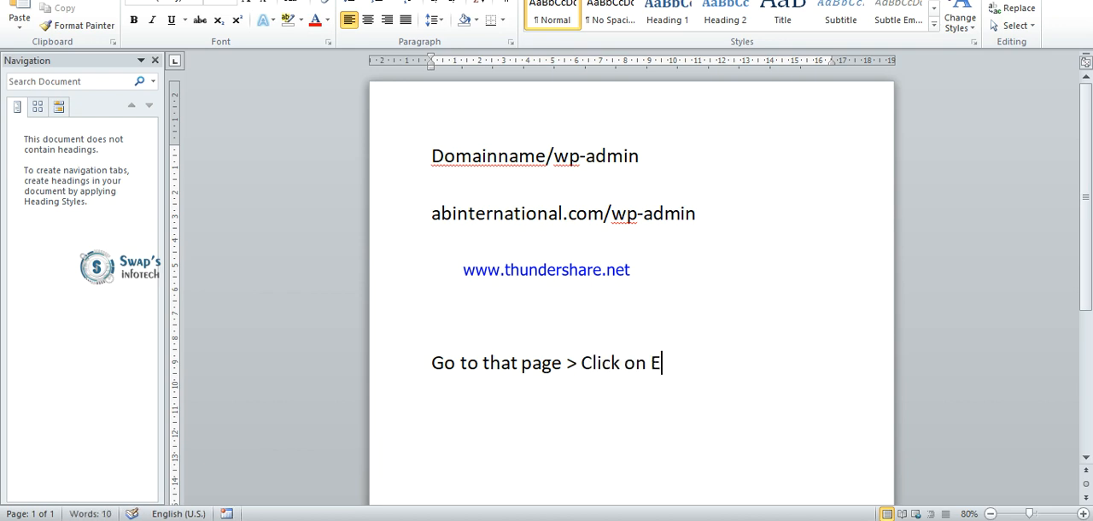
type("dit with")
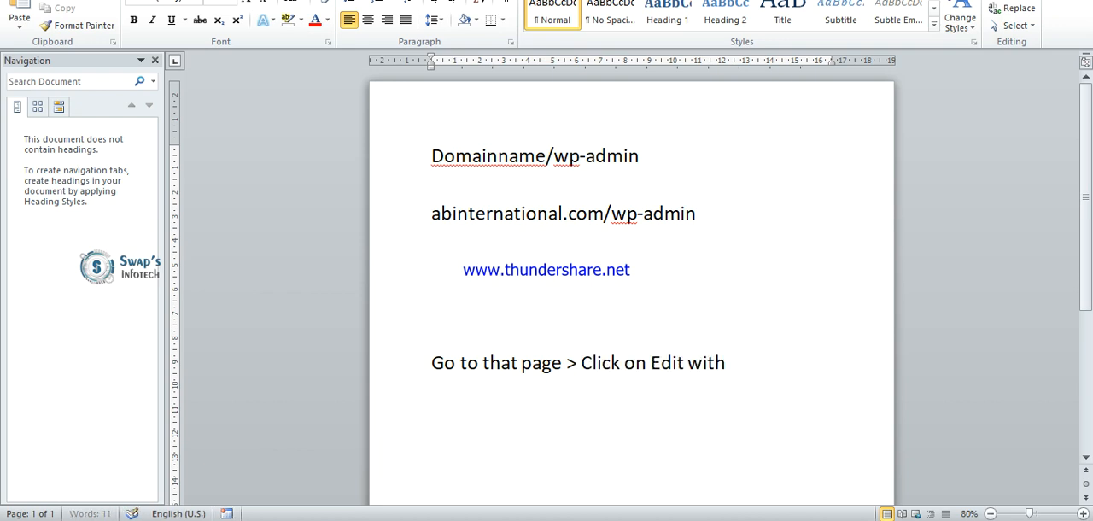
type(" Elementor O")
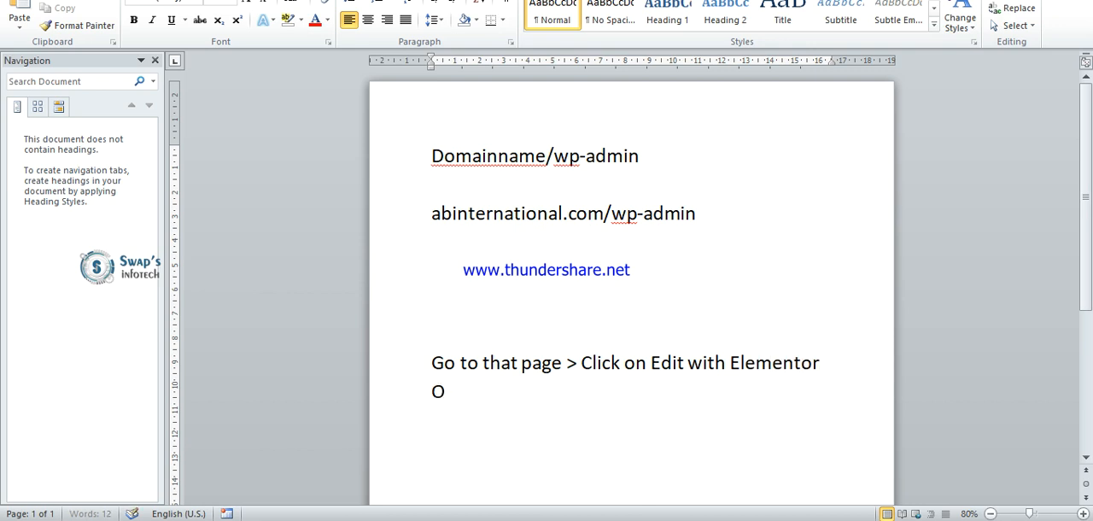
type("ption Show")
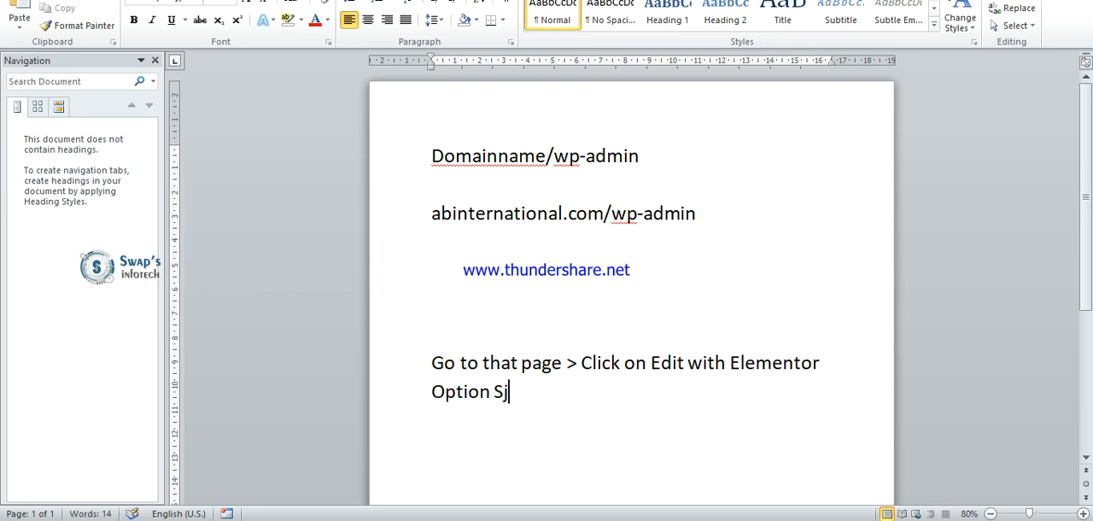
type("ing on the n")
key("BackSpace")
type("black topbar")
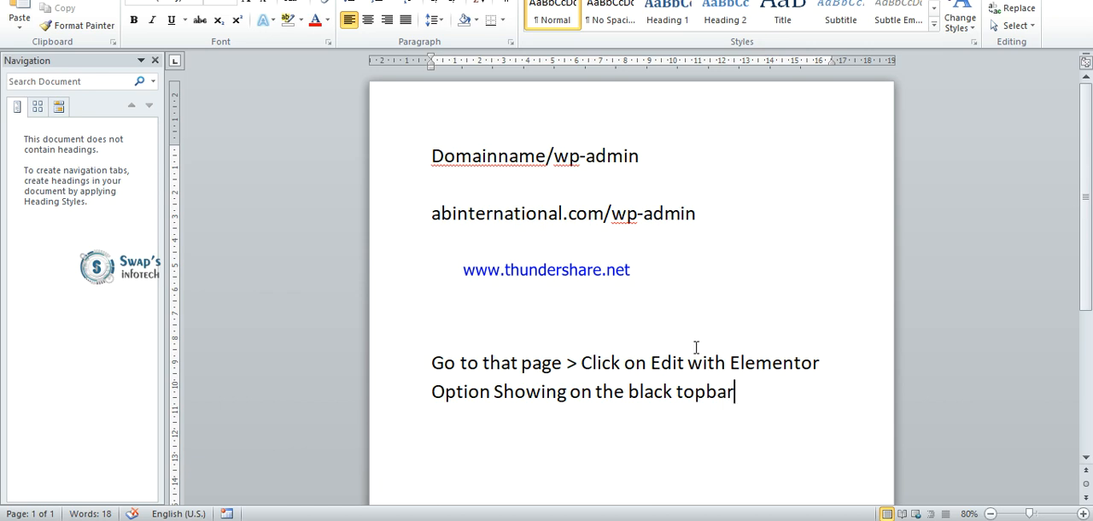
Switch back to the website in the browser and open its home page for editing with Elementor.
key("alt+Tab")
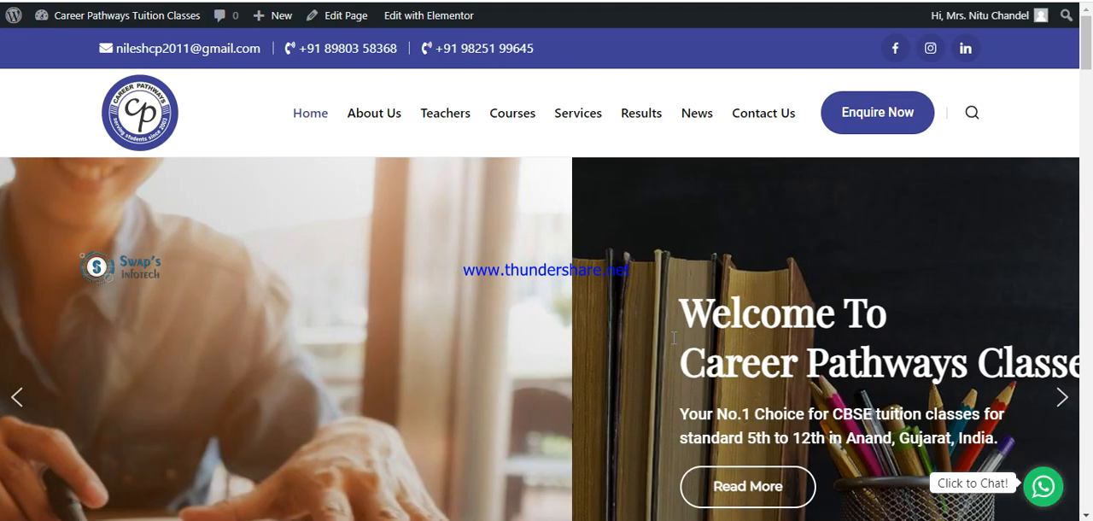
mouse_move(448, 24)
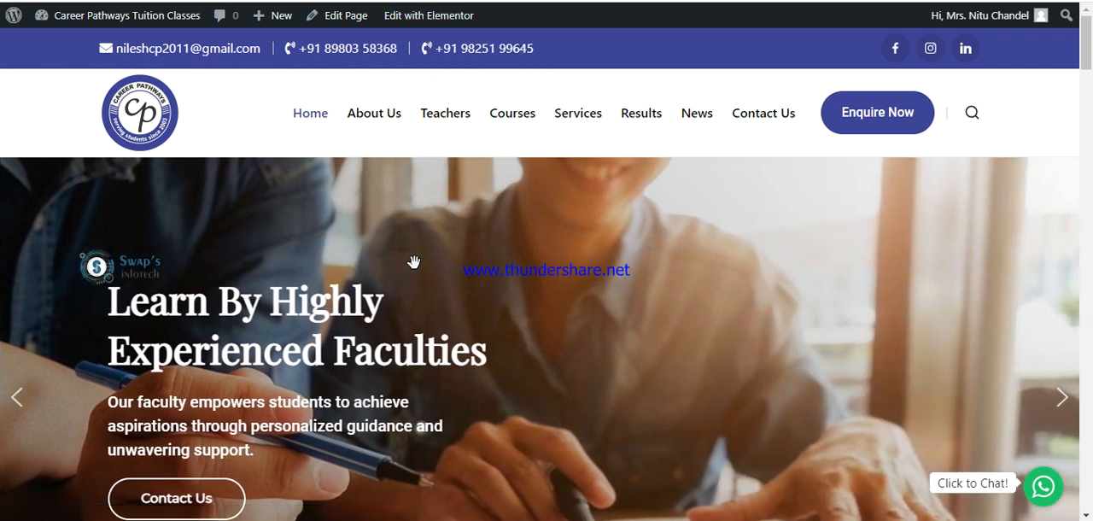
scroll(639, 312, "down", 5)
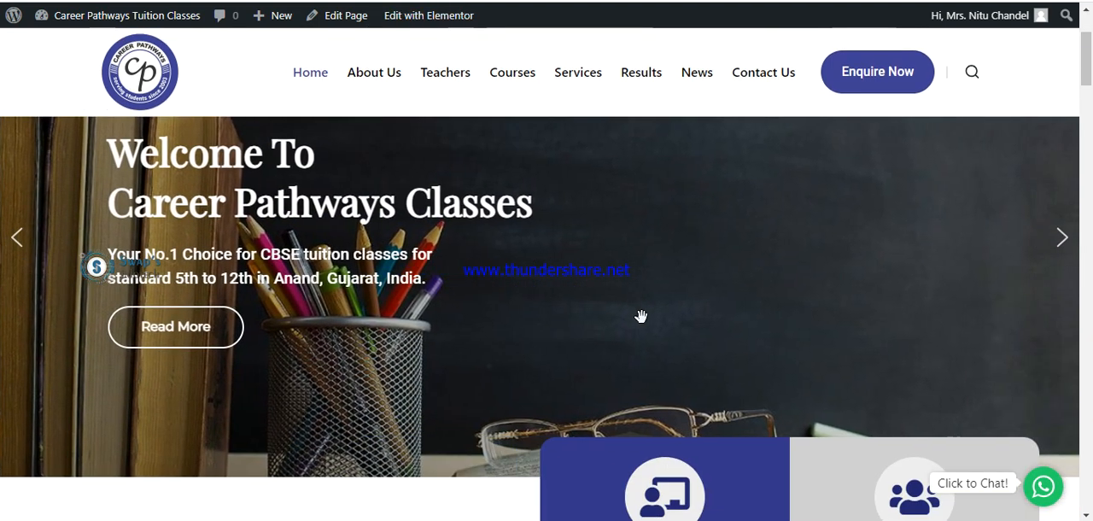
scroll(638, 321, "down", 4)
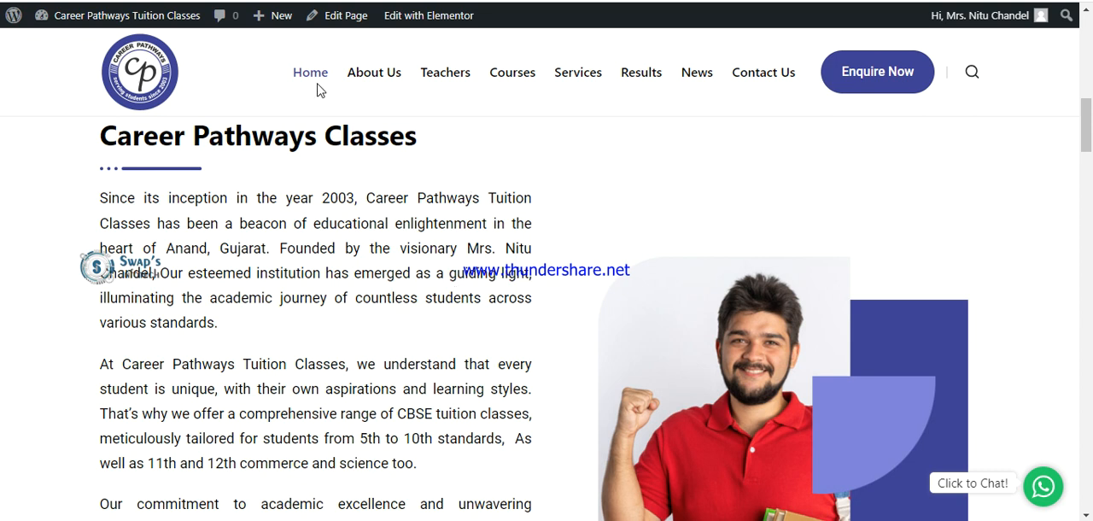
mouse_move(434, 24)
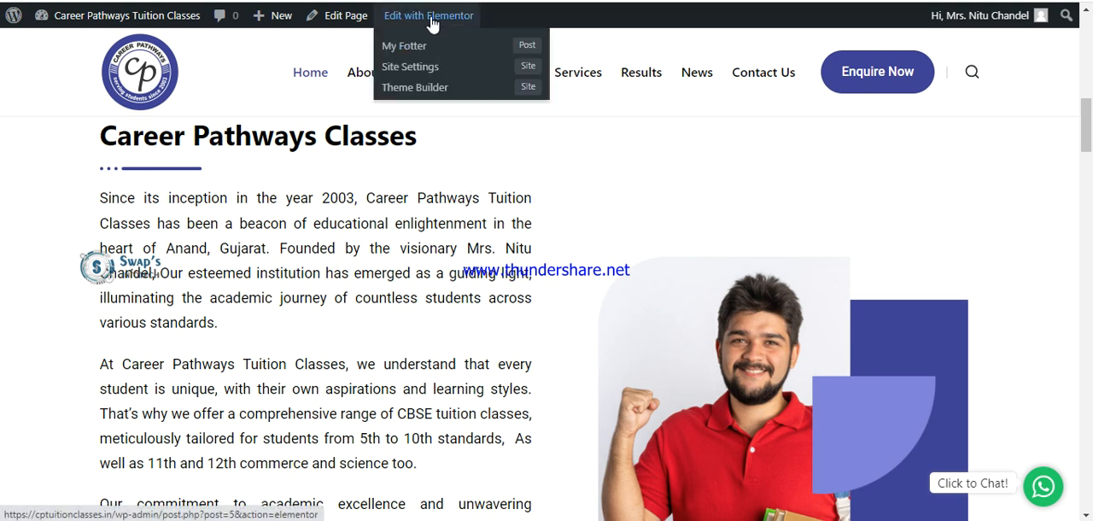
left_click(432, 18)
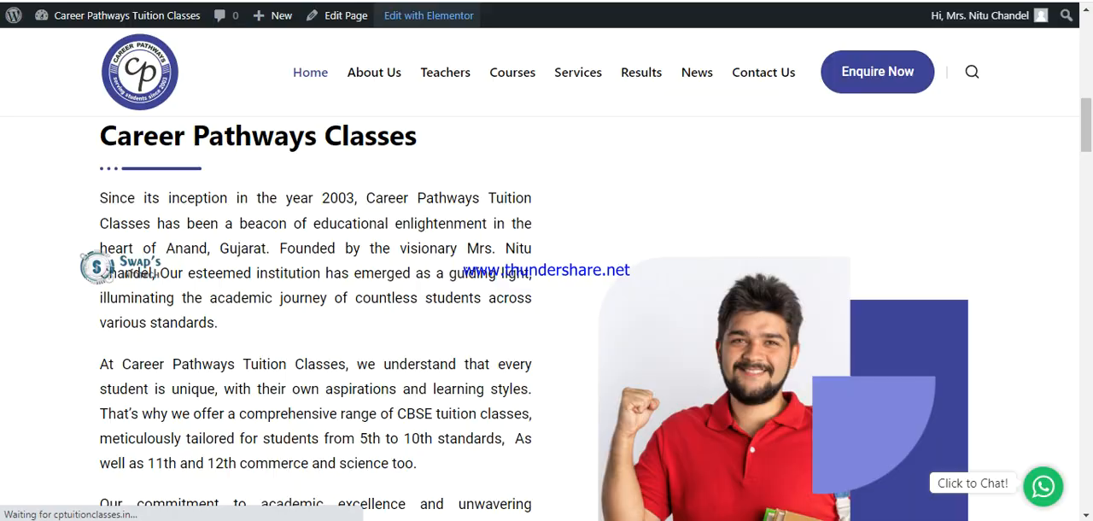
Replace "Welcome To" with "Let's Know About" in the heading title above Career Pathways Classes, keeping the line break and focused title.
scroll(806, 79, "down", 1)
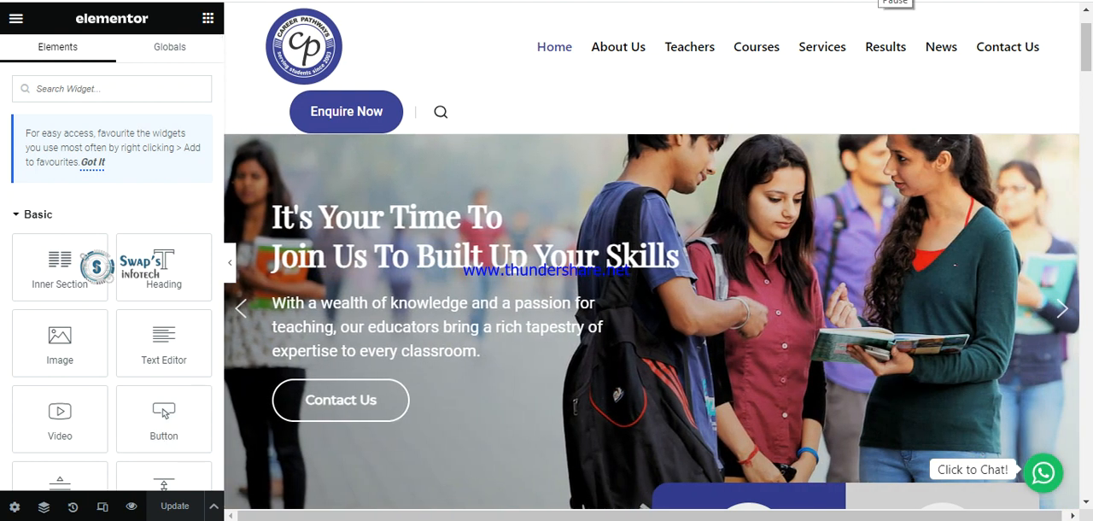
scroll(457, 273, "down", 5)
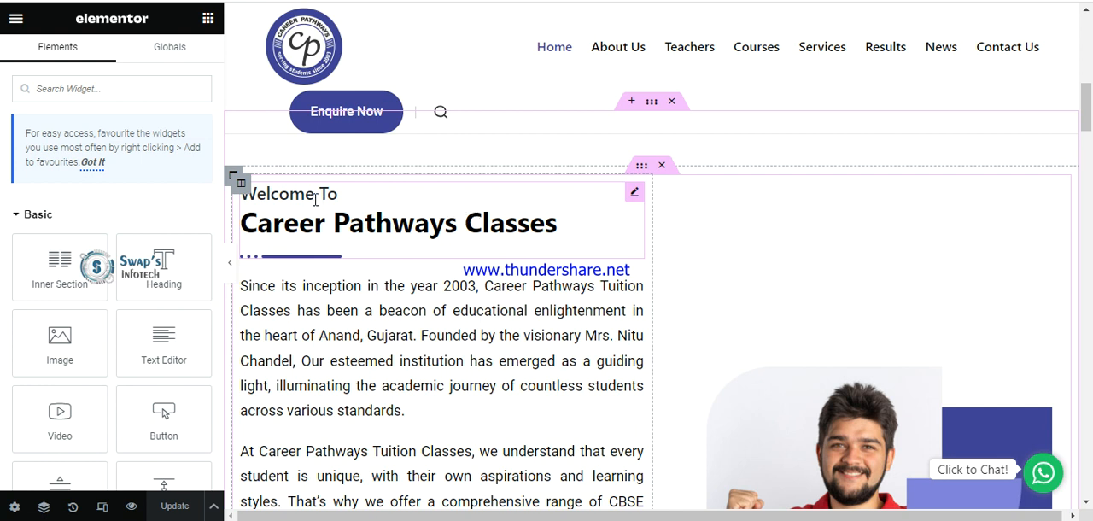
left_click(499, 221)
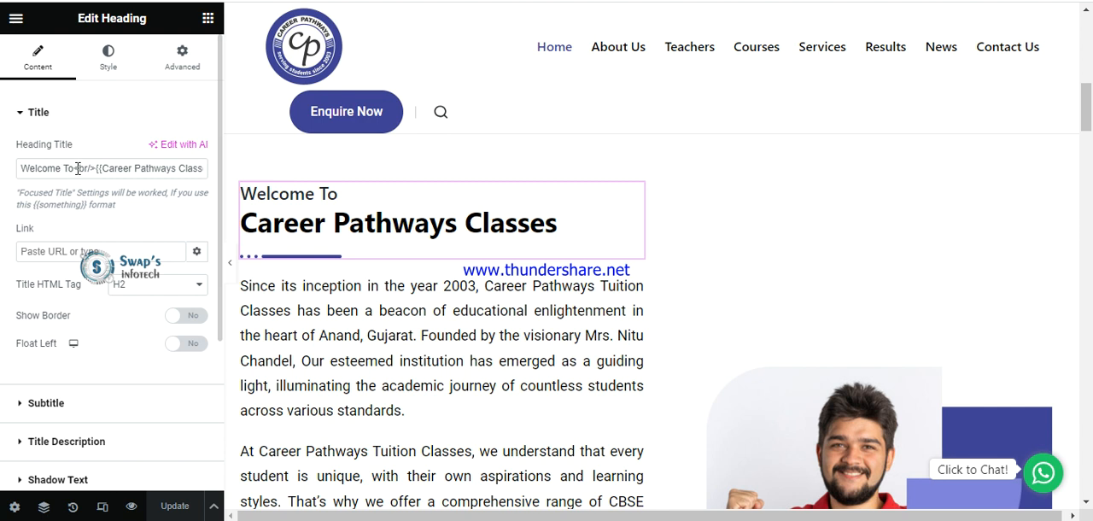
left_click_drag(73, 169, 3, 174)
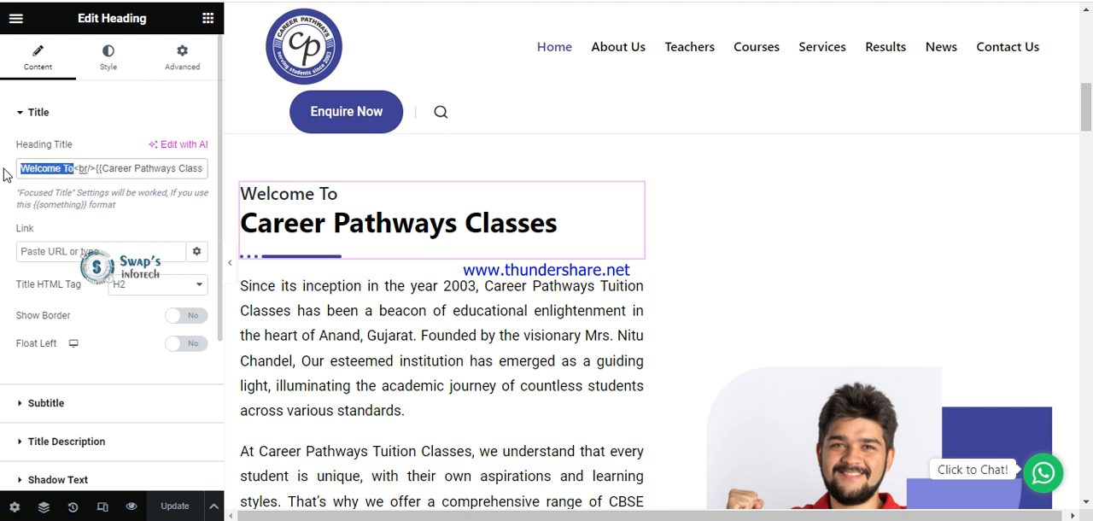
type("Let's ")
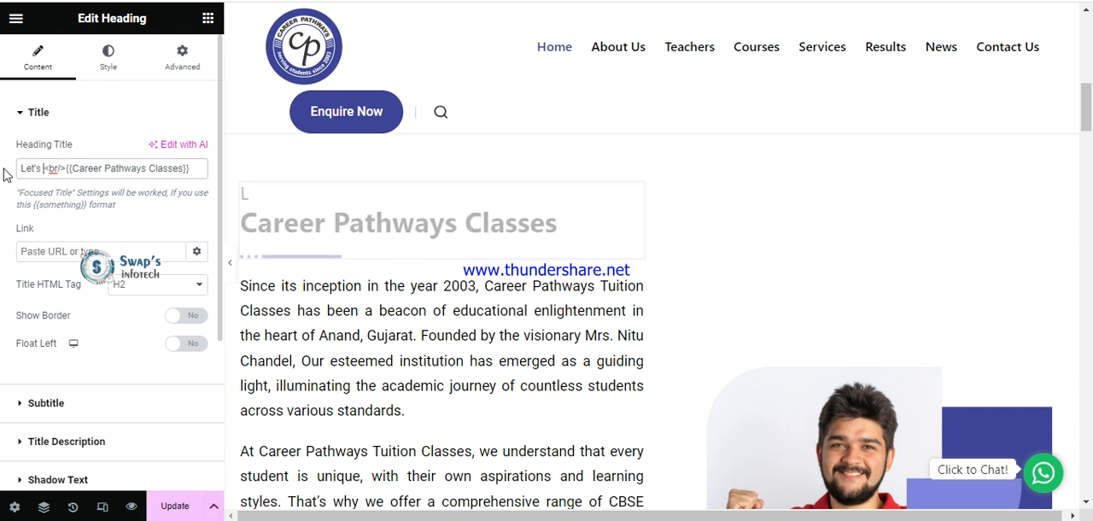
type("Know About")
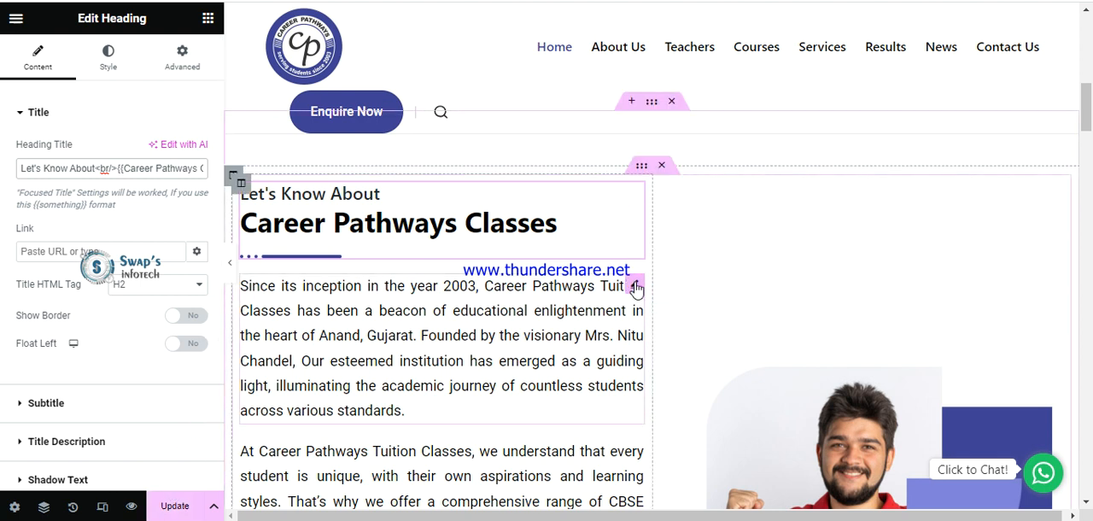
Open the first paragraph below the Career Pathways Classes heading in text mode and replace its last word "standards." with "types.".
left_click(635, 287)
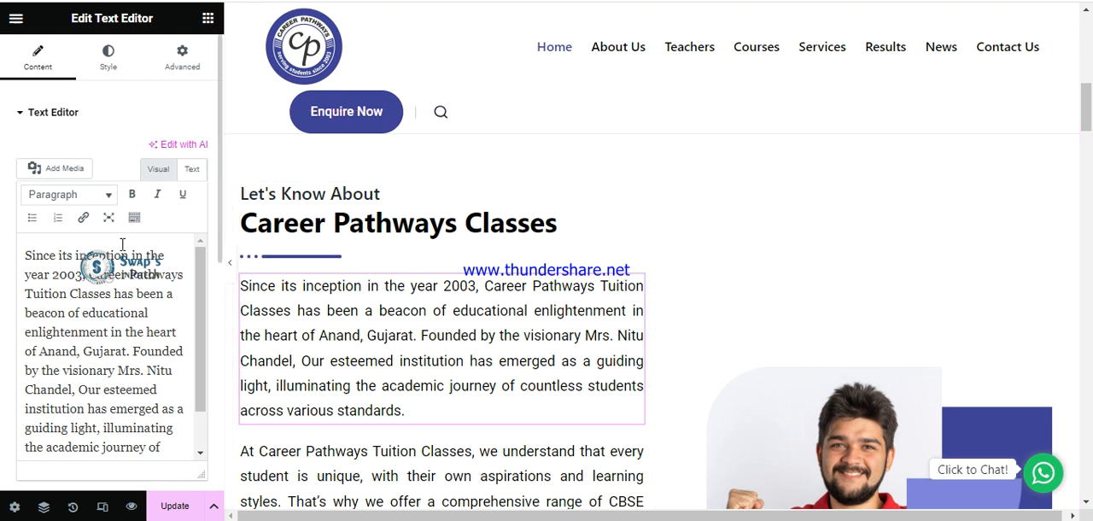
left_click(190, 175)
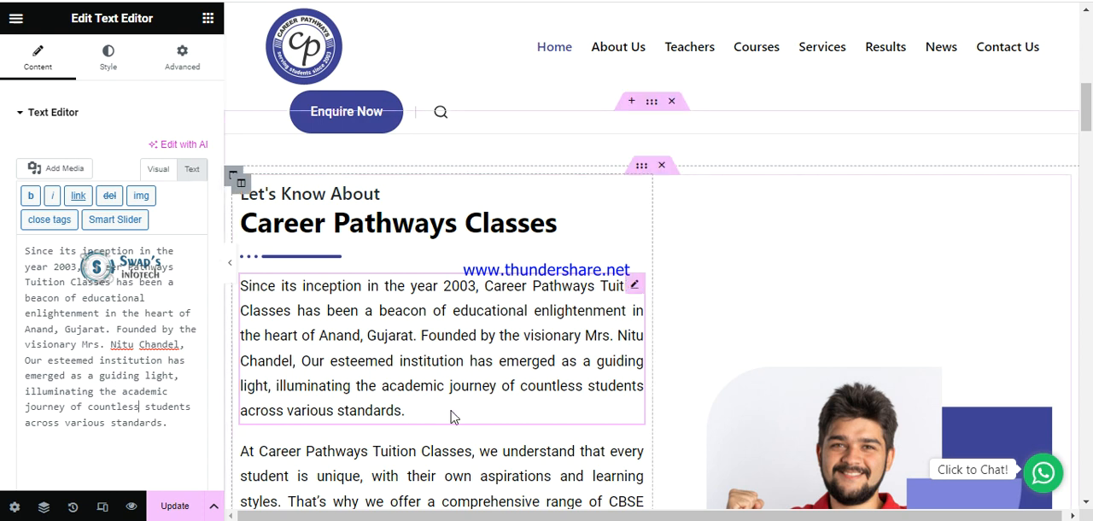
left_click(169, 425)
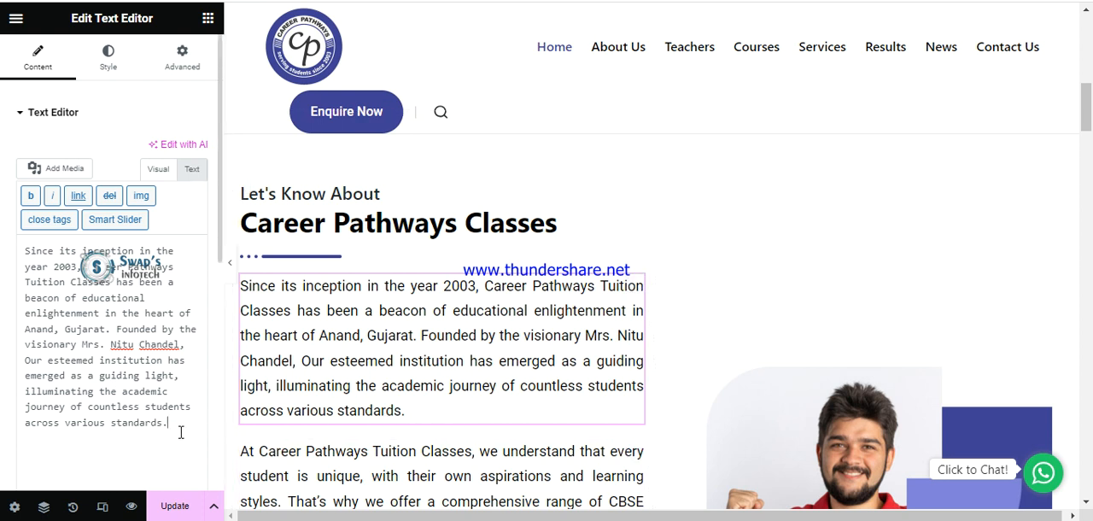
key("shift+Left")
key("shift+Left")
key("shift+Left")
key("shift+Left")
key("shift+Left")
key("shift+Left")
key("shift+Left")
key("shift+Left")
key("shift+Left")
key("shift+Left")
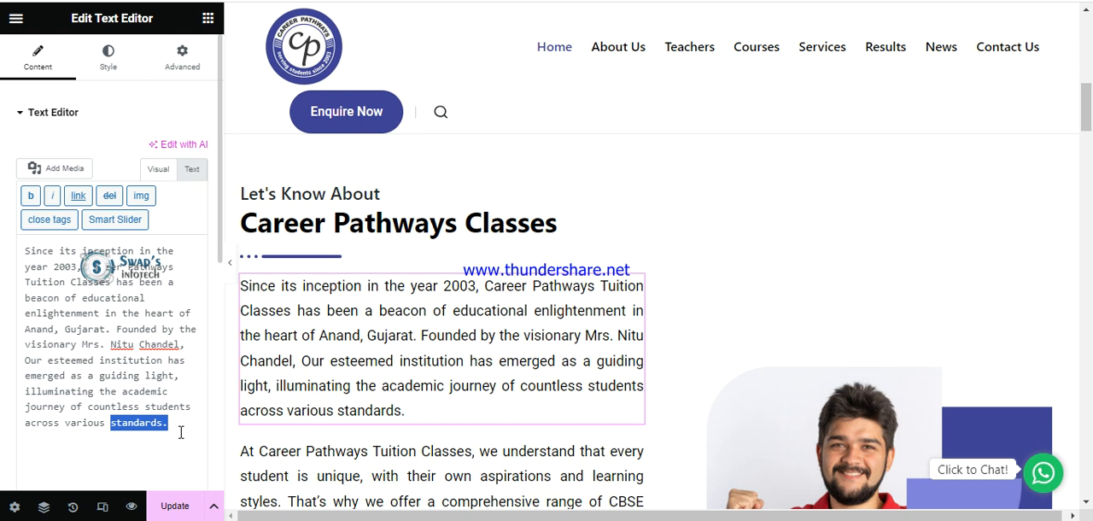
key("BackSpace")
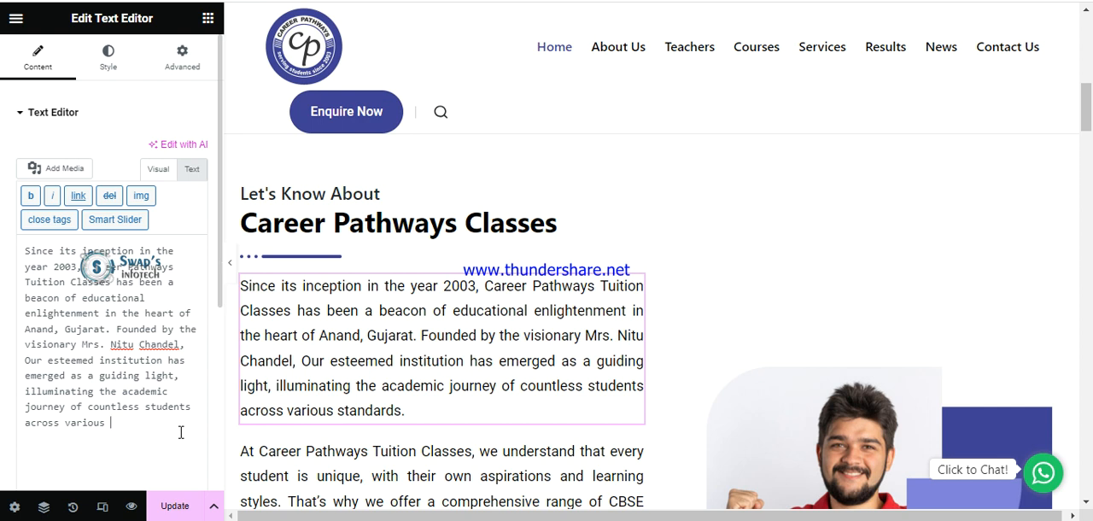
type("types.")
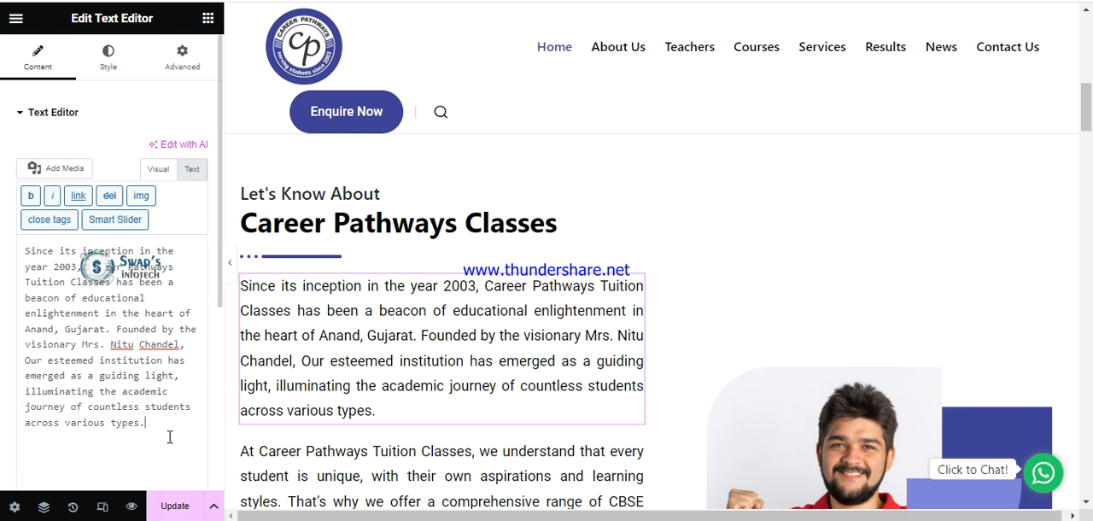
Undo the wording change to restore "standards." at the end of the paragraph, and update the page.
key("BackSpace")
key("BackSpace")
key("BackSpace")
key("BackSpace")
key("BackSpace")
key("ctrl+z")
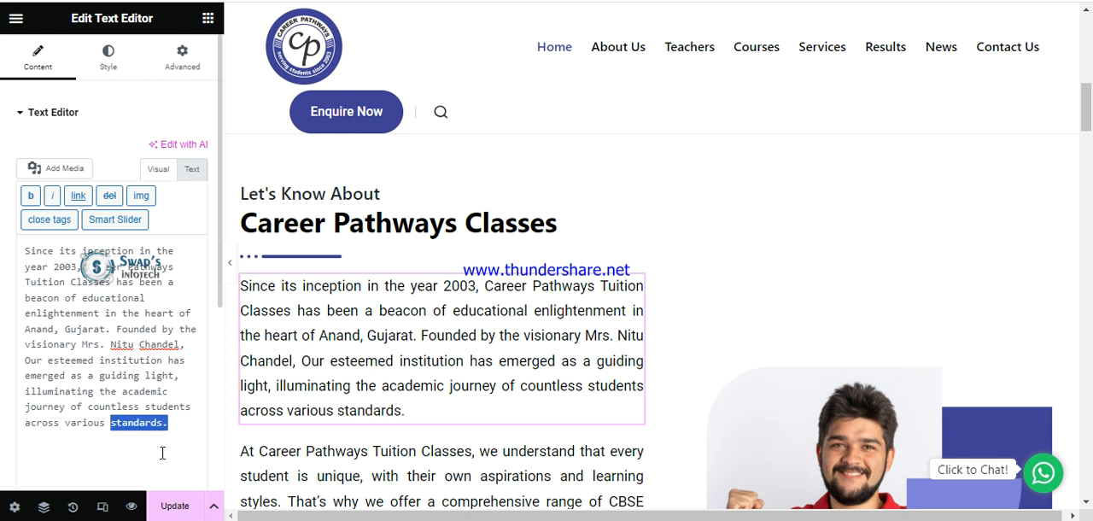
left_click(171, 511)
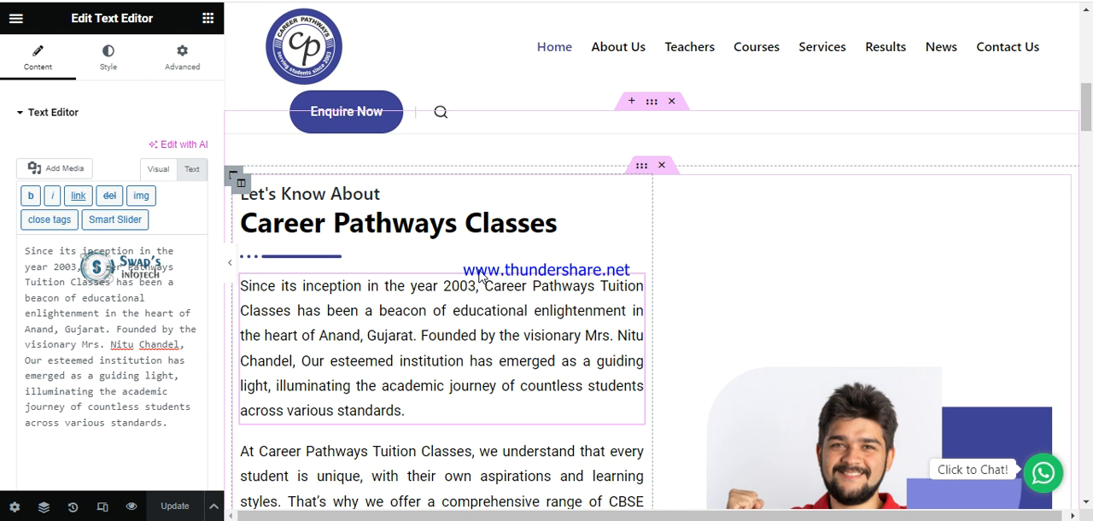
Find the "Checkout Our The Best Results" heading further down the home page and open its settings.
scroll(474, 279, "down", 2)
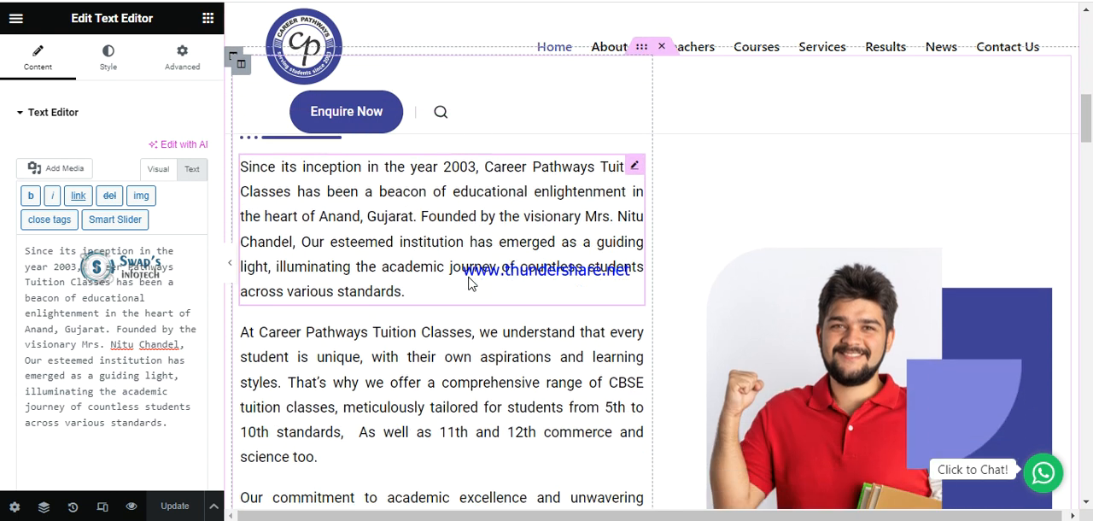
scroll(468, 282, "down", 2)
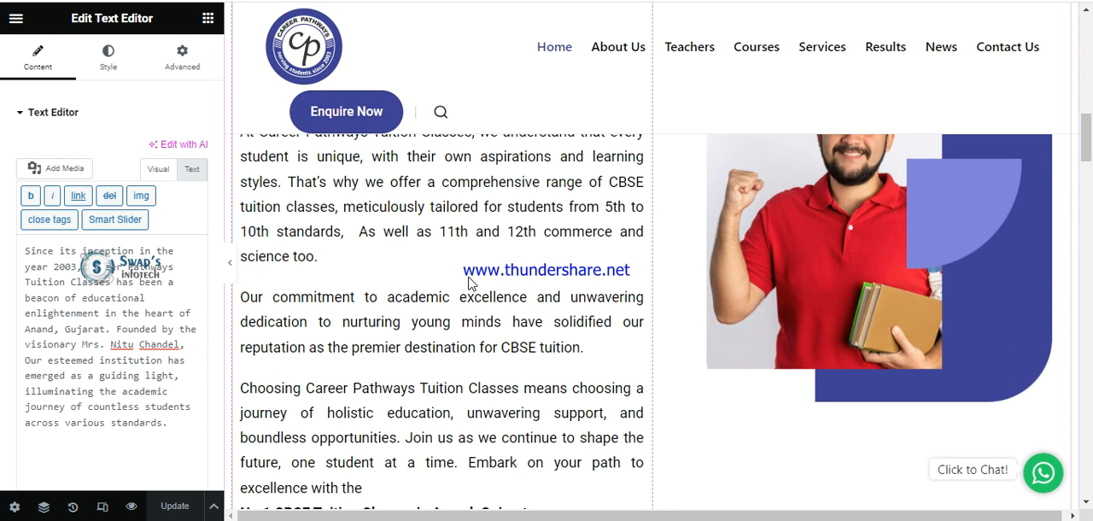
scroll(468, 282, "down", 2)
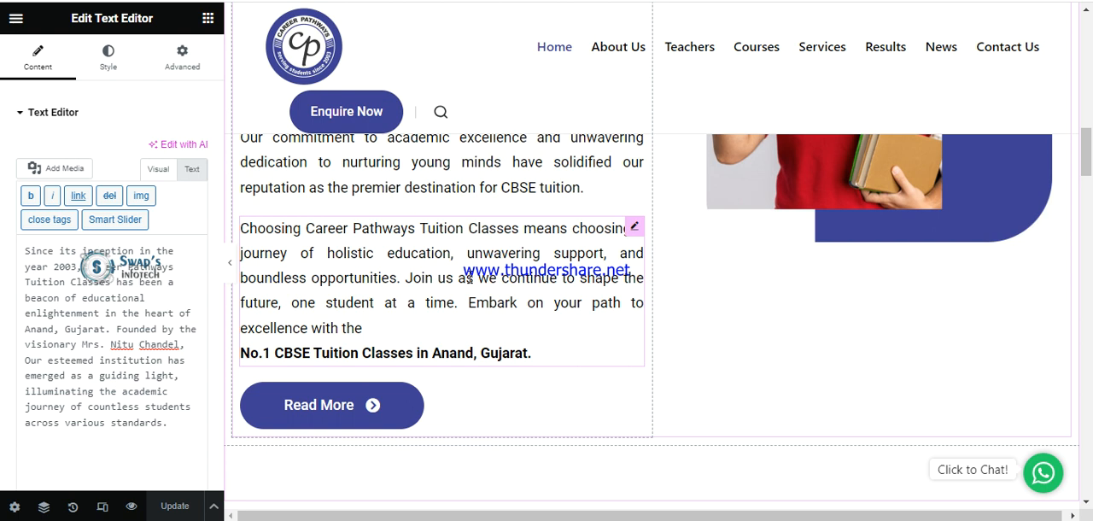
scroll(468, 278, "down", 3)
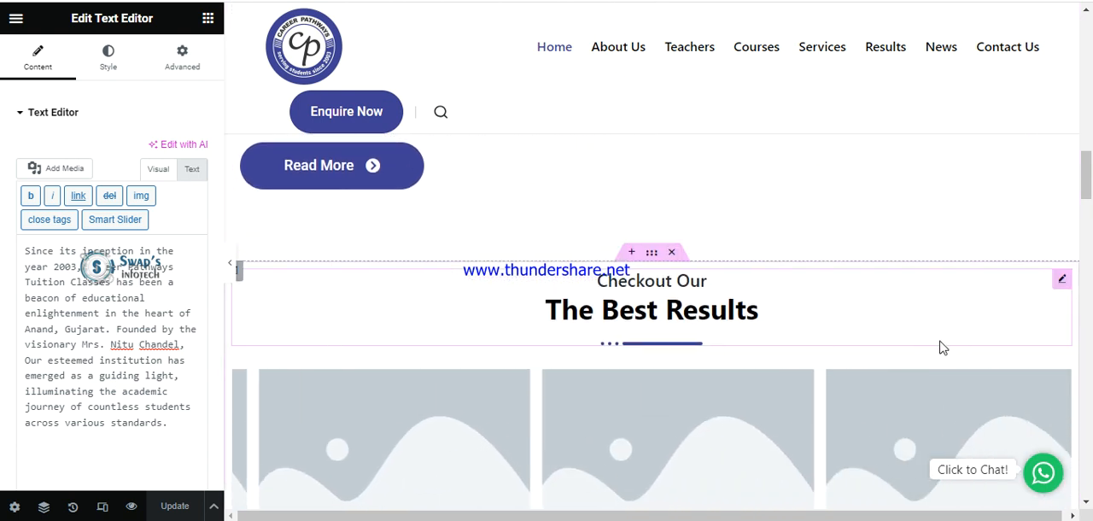
scroll(888, 350, "down", 1)
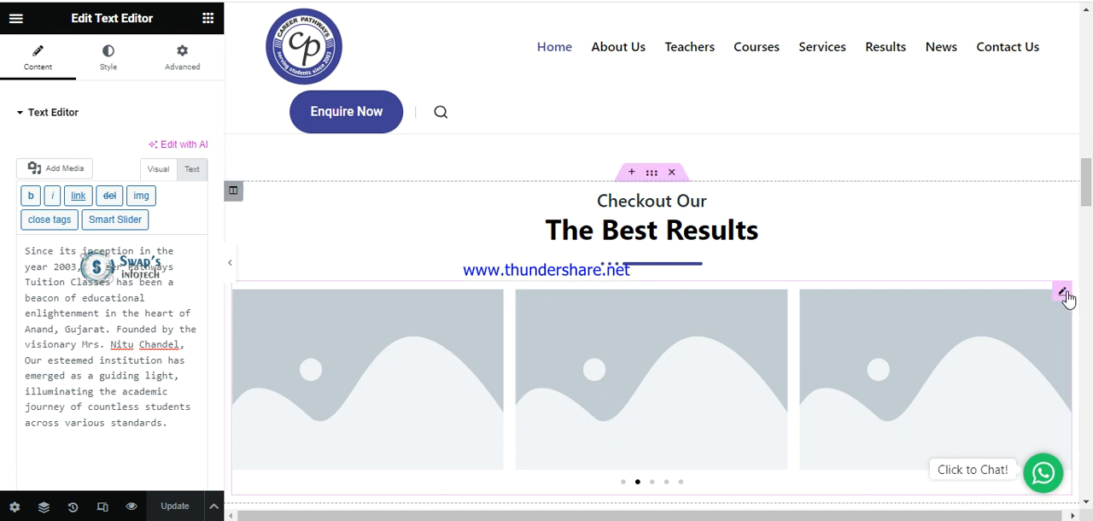
left_click(670, 232)
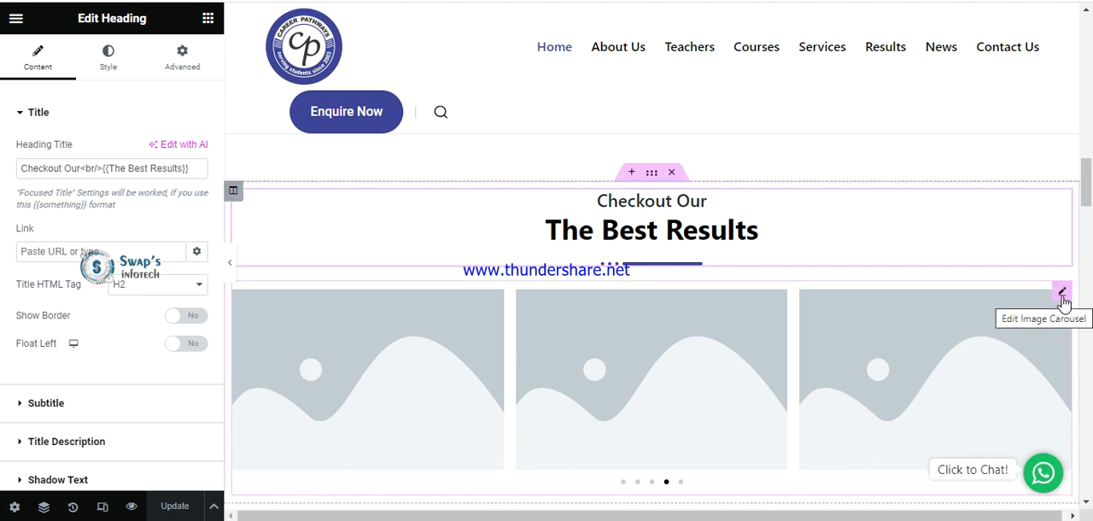
Open the results image carousel's gallery, bring up the file upload option for adding images, and close the gallery without changes.
left_click(1063, 295)
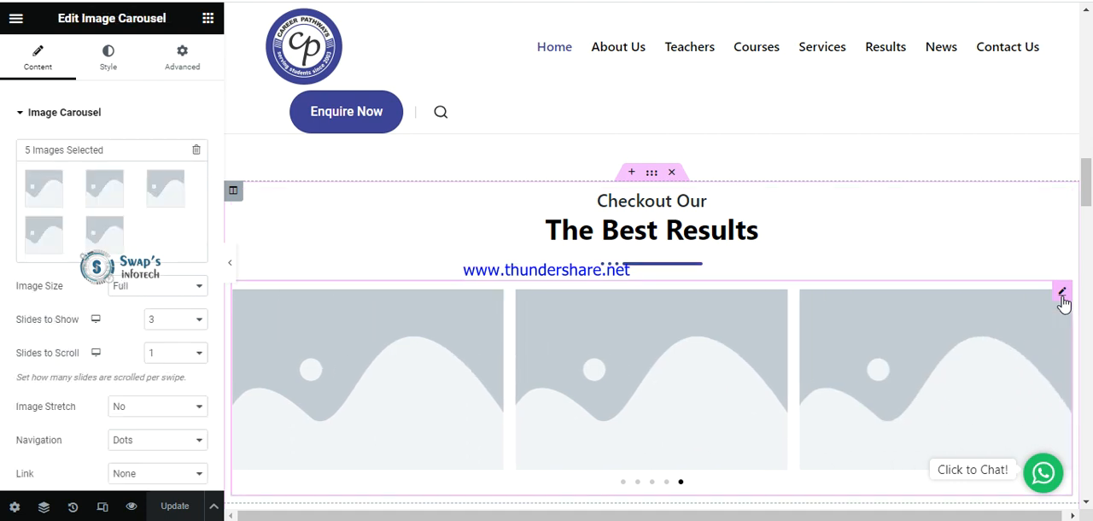
left_click(71, 225)
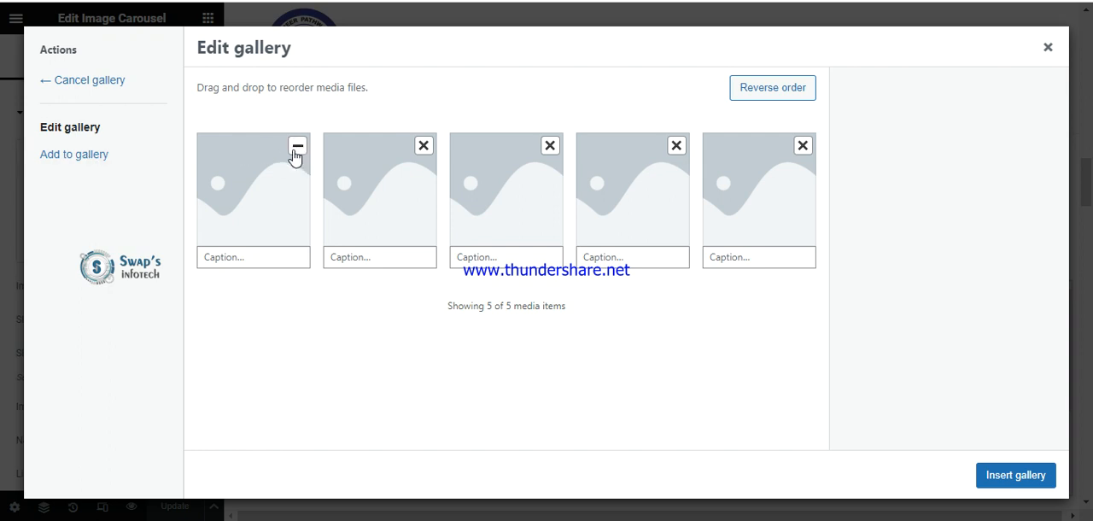
left_click(68, 156)
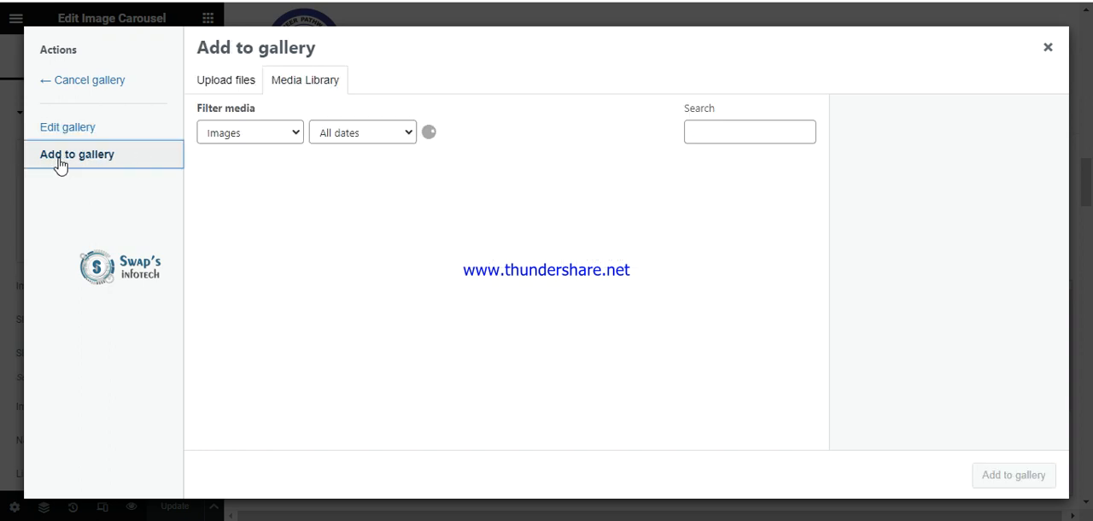
left_click(229, 88)
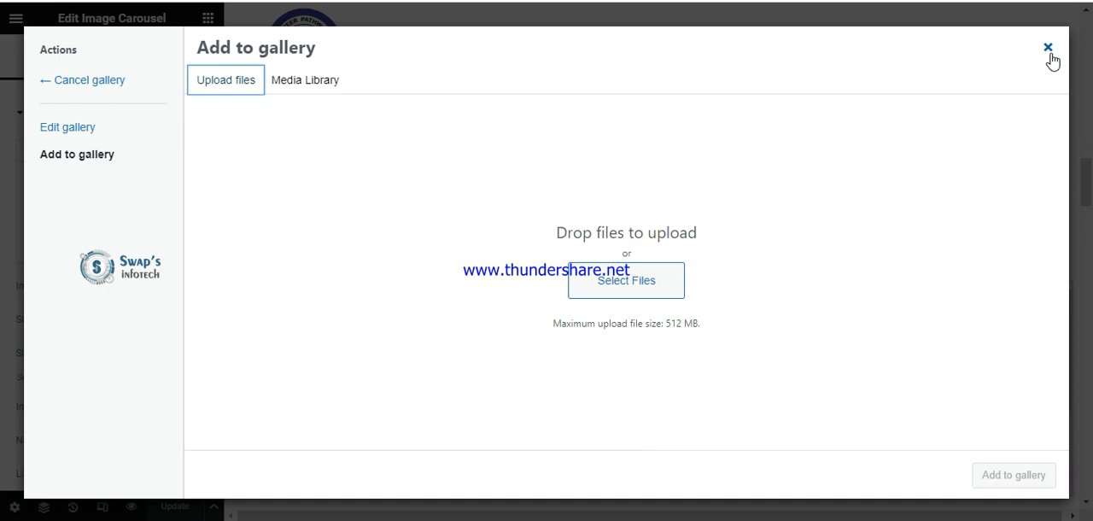
left_click(1048, 50)
Open the Year Legacy counter to examine its ending number, and open the Total Students counter's settings.
scroll(745, 248, "down", 5)
scroll(746, 248, "down", 2)
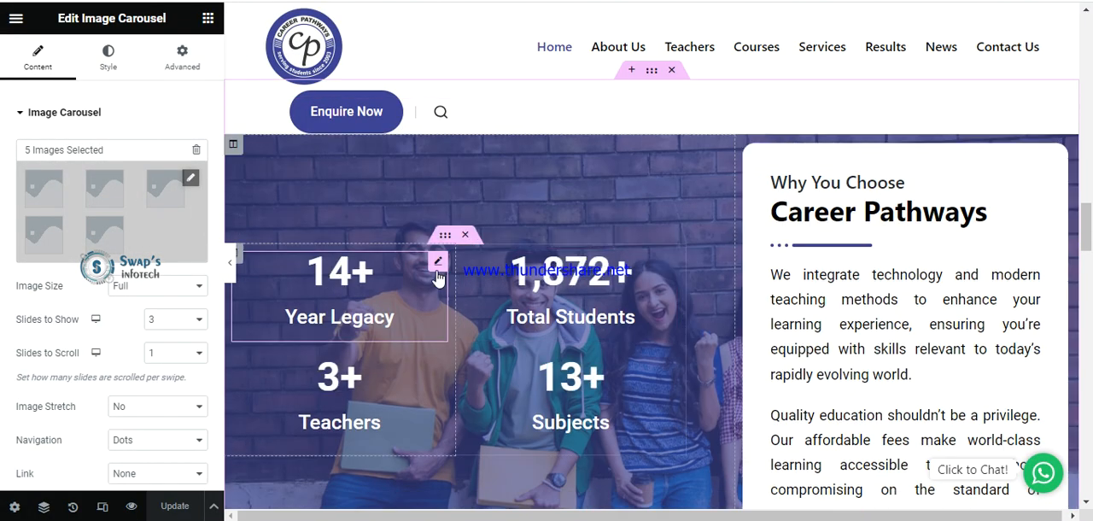
left_click(363, 287)
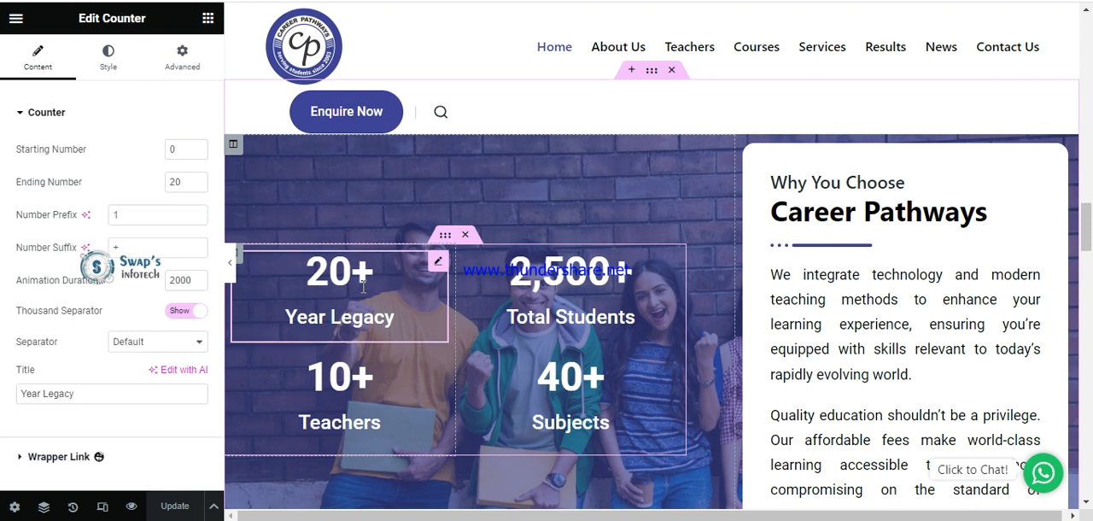
left_click(183, 185)
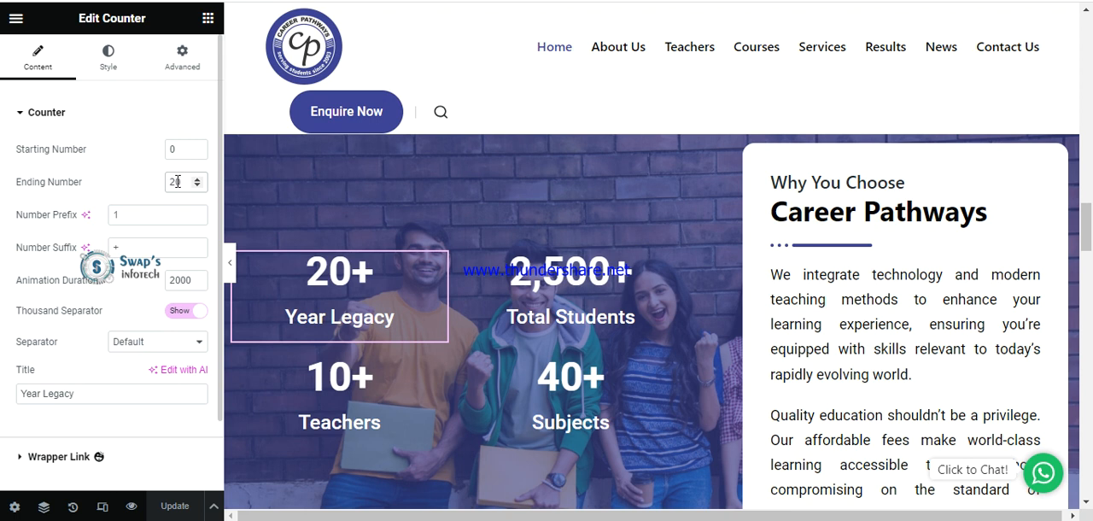
left_click(496, 274)
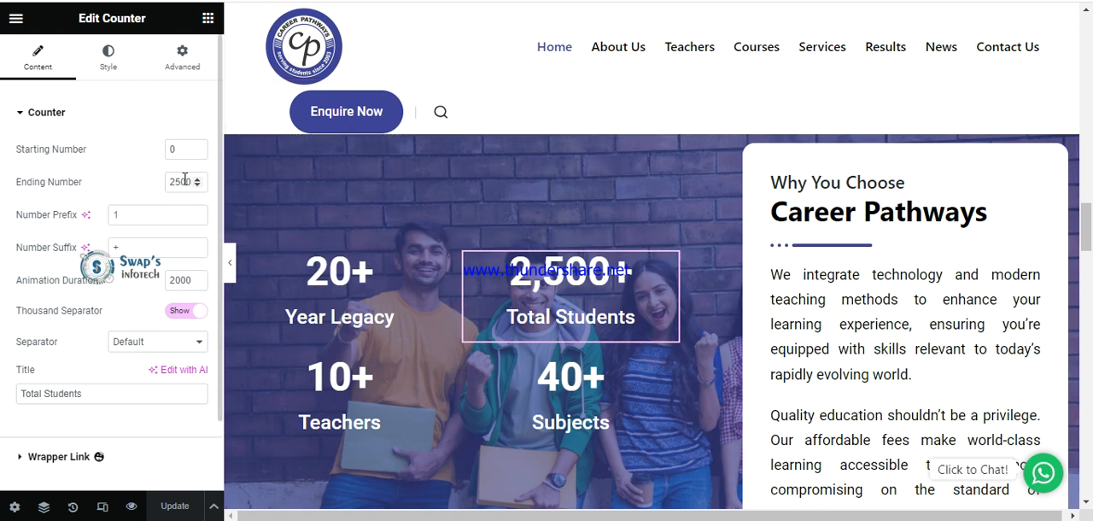
Open the Teachers counter, select its ending number and title in turn, and delete and retype the title's final "s".
left_click(340, 422)
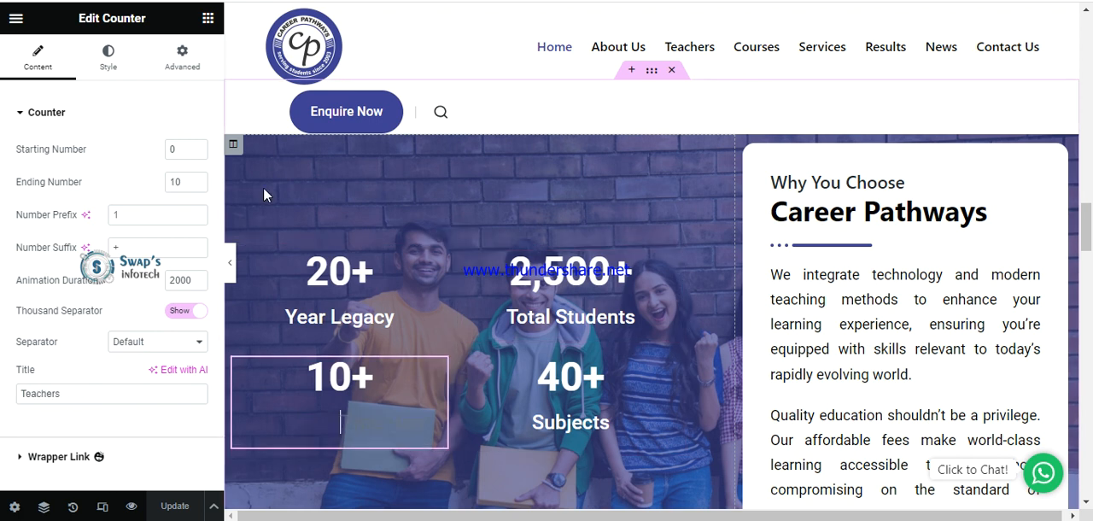
left_click_drag(178, 182, 167, 186)
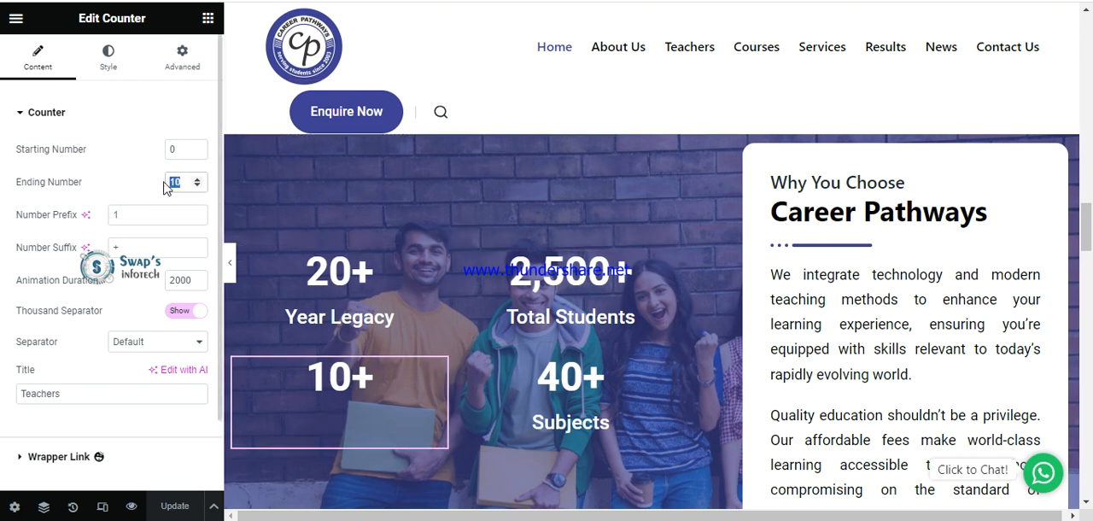
left_click_drag(104, 393, 16, 392)
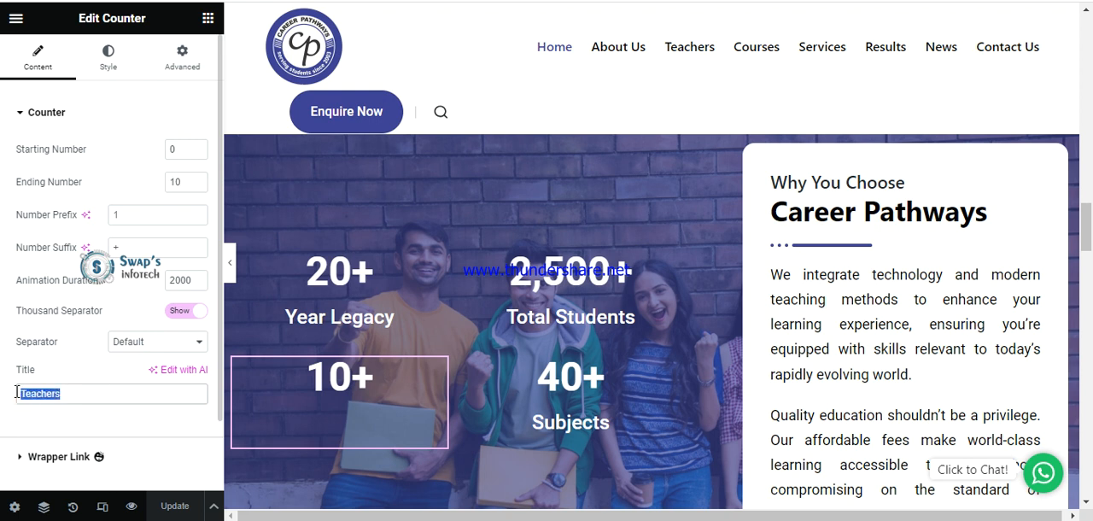
left_click(73, 395)
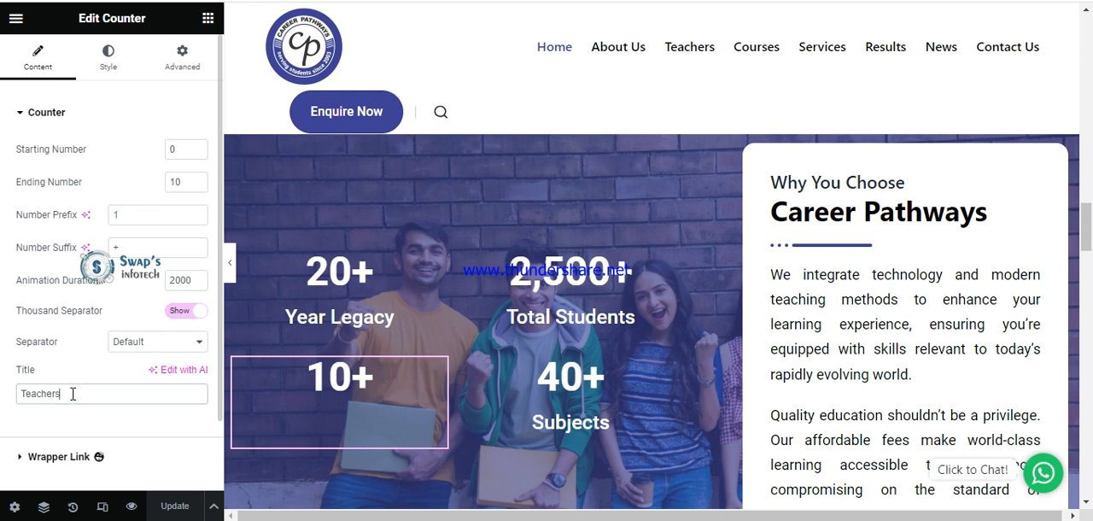
key("BackSpace")
type("s")
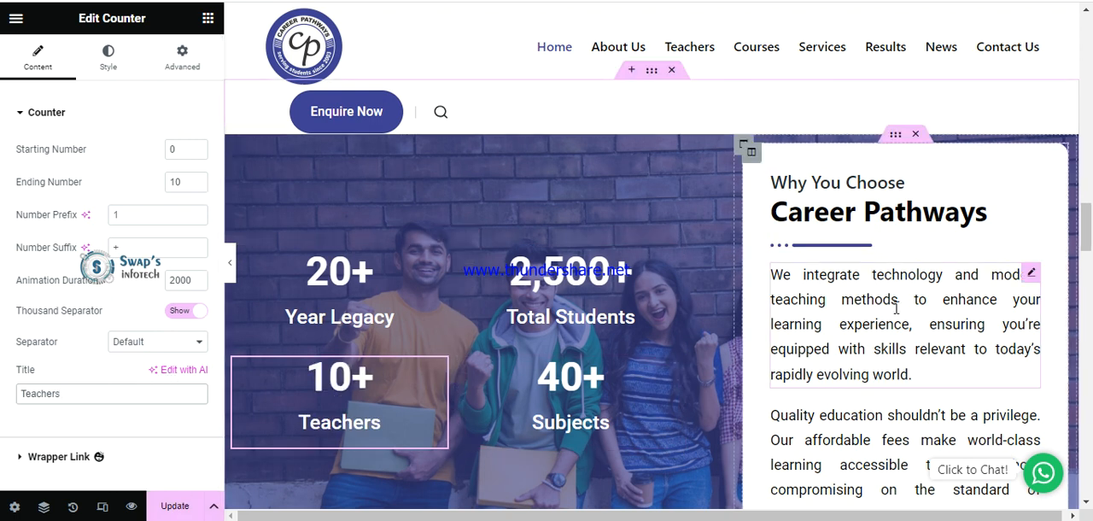
Open the Best Infrastructure icon box, view its icon library and close it without changes, and select the box's title text.
scroll(904, 361, "down", 5)
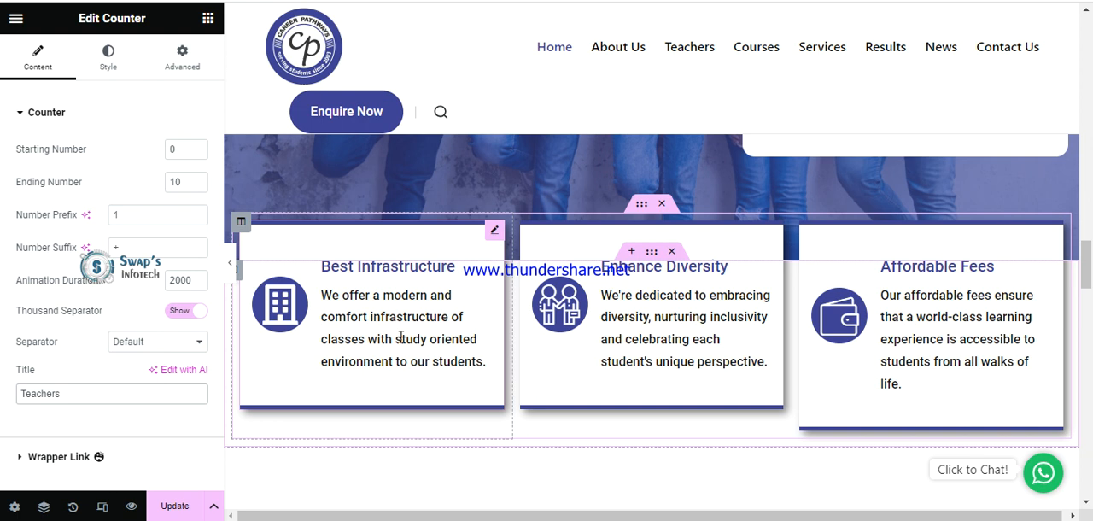
left_click(493, 234)
mouse_move(90, 209)
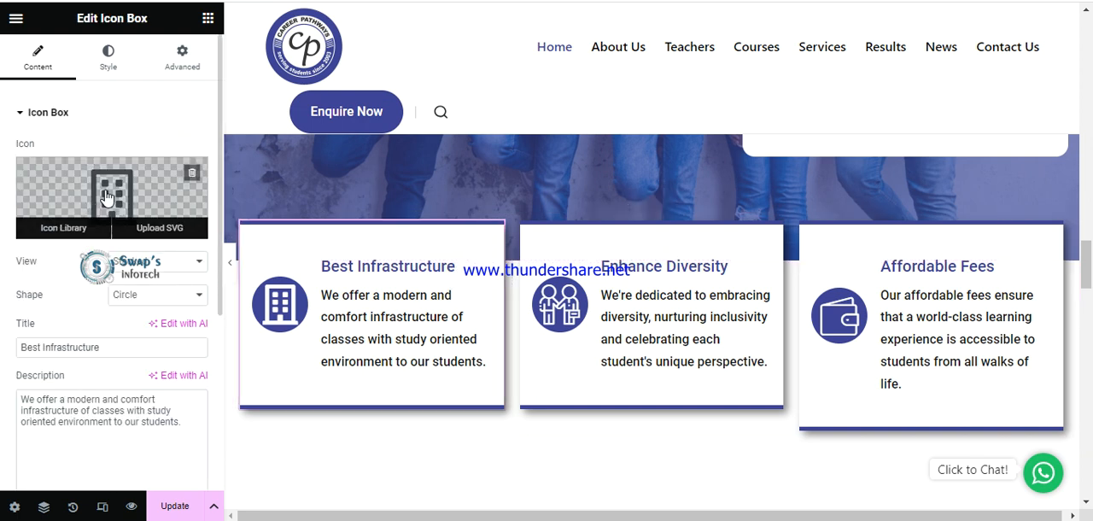
left_click(106, 189)
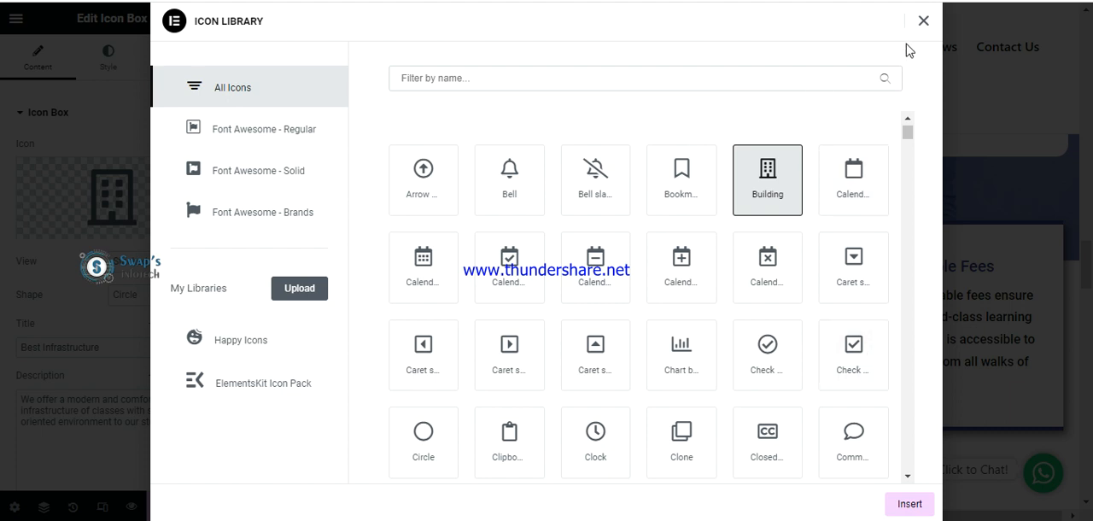
left_click(923, 20)
left_click_drag(103, 347, 3, 354)
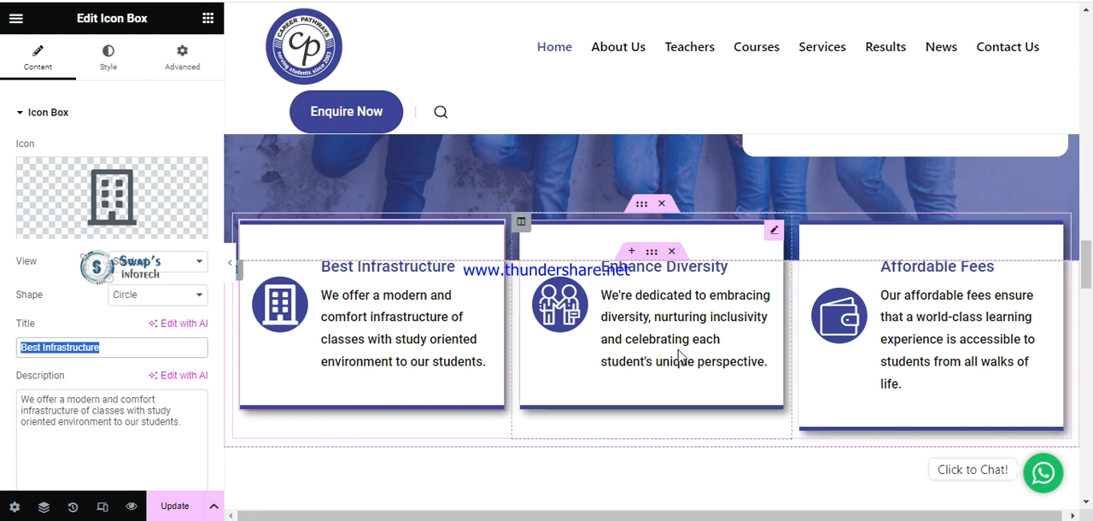
Open the settings of the "20 Years of Experience" and "Personalized Mentoring" items and of the image in the Key Features section.
scroll(785, 352, "down", 3)
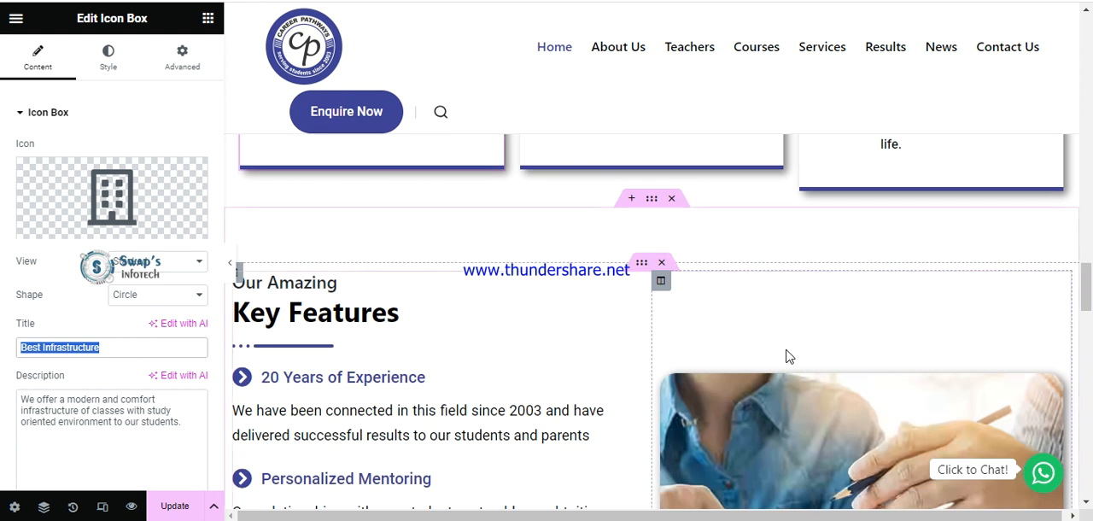
scroll(786, 356, "down", 1)
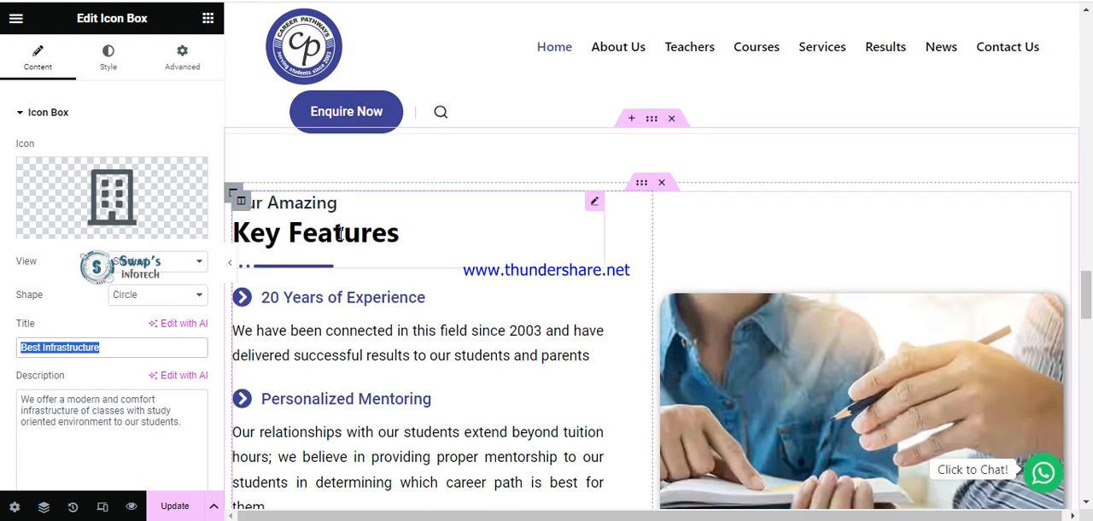
left_click(354, 299)
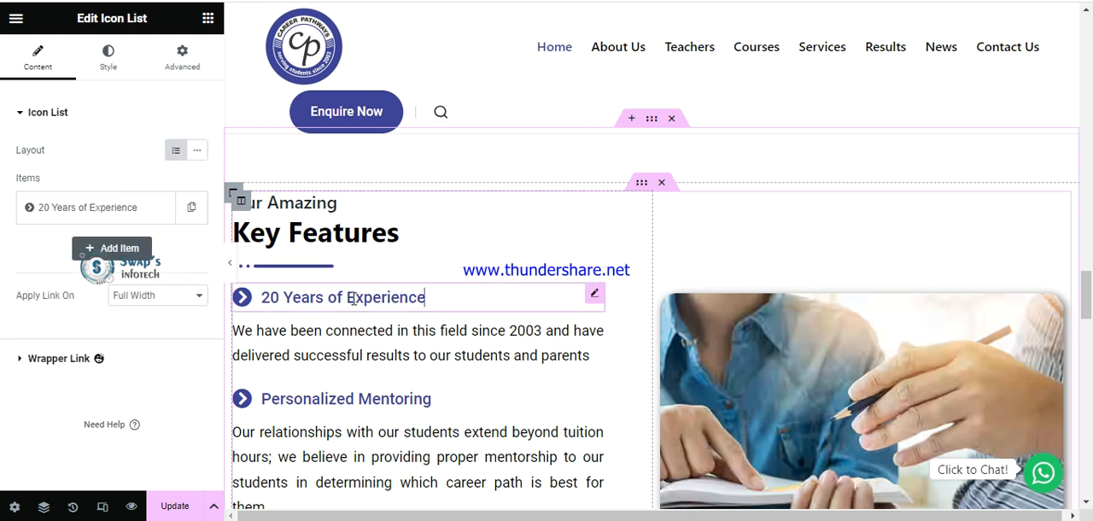
left_click(64, 218)
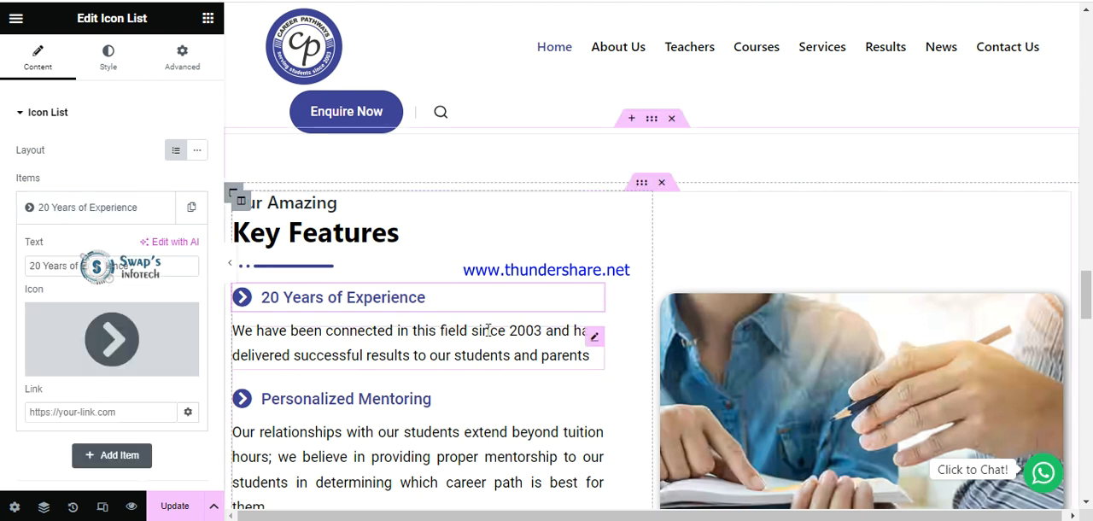
left_click(413, 389)
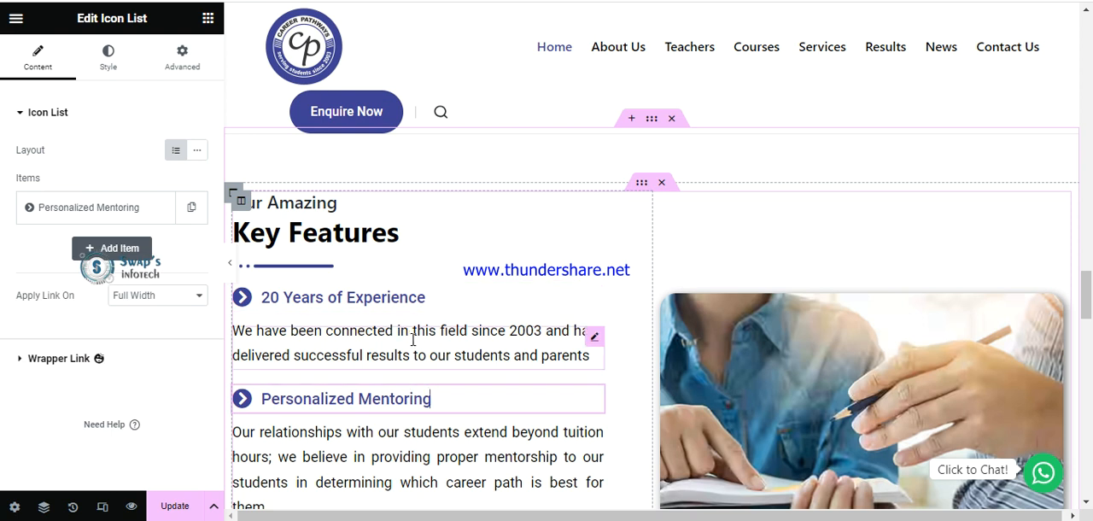
left_click(928, 384)
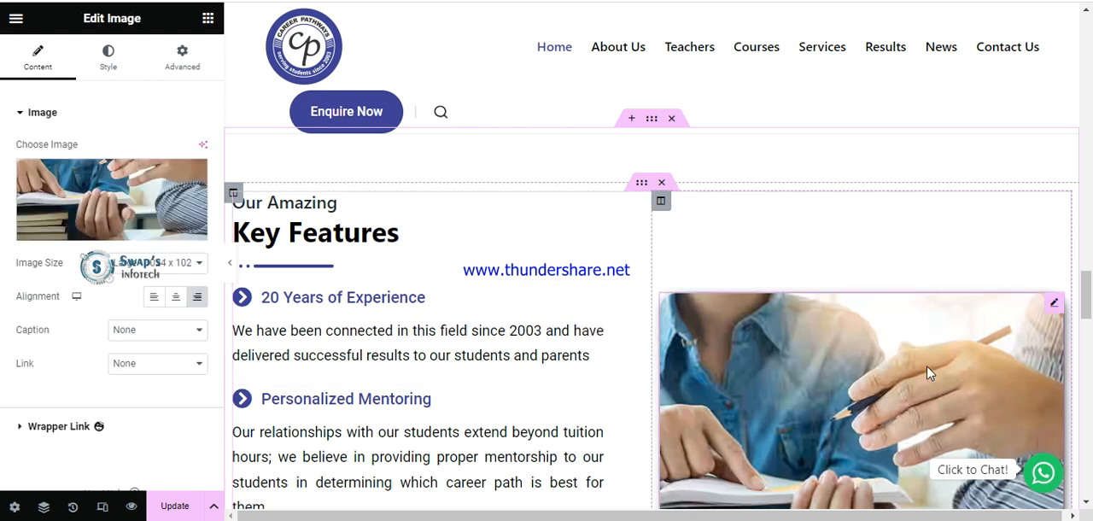
Open the media picker for the Key Features image and close it without choosing a replacement.
left_click(1054, 302)
mouse_move(72, 189)
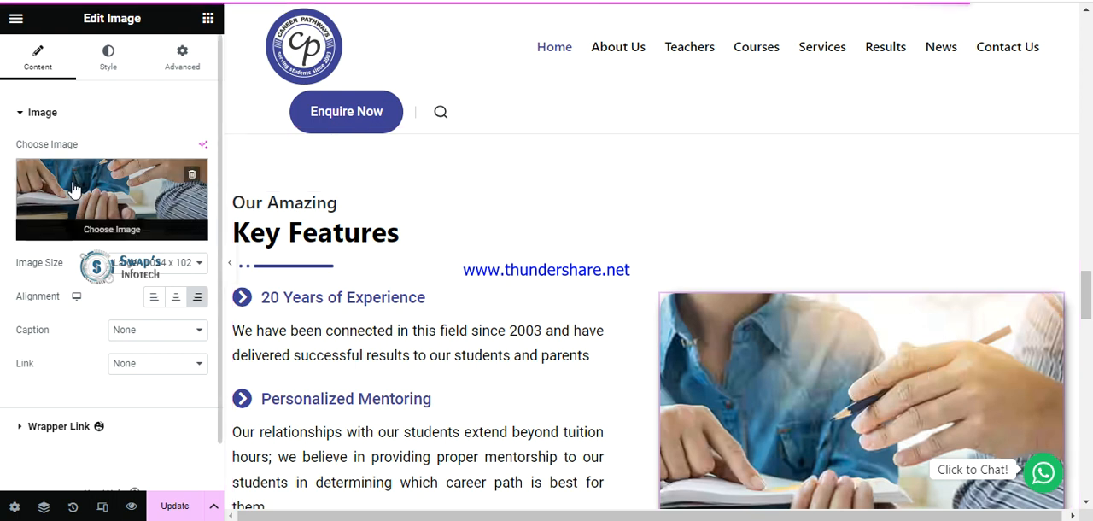
left_click(73, 189)
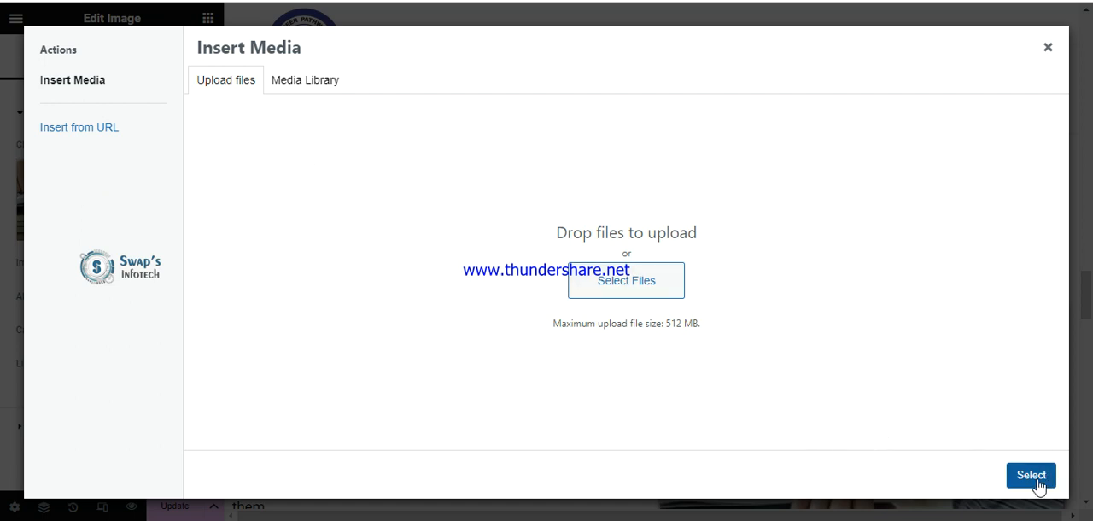
left_click(1048, 51)
Open the settings of the testimonial widget under Our Students and expand its list of testimonials.
scroll(818, 329, "down", 2)
scroll(817, 333, "down", 6)
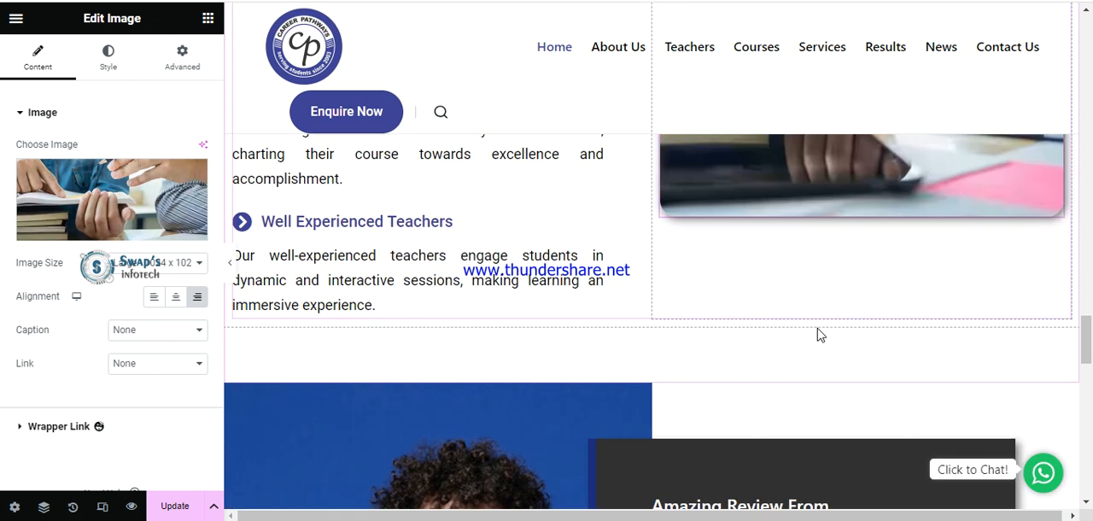
scroll(817, 333, "down", 3)
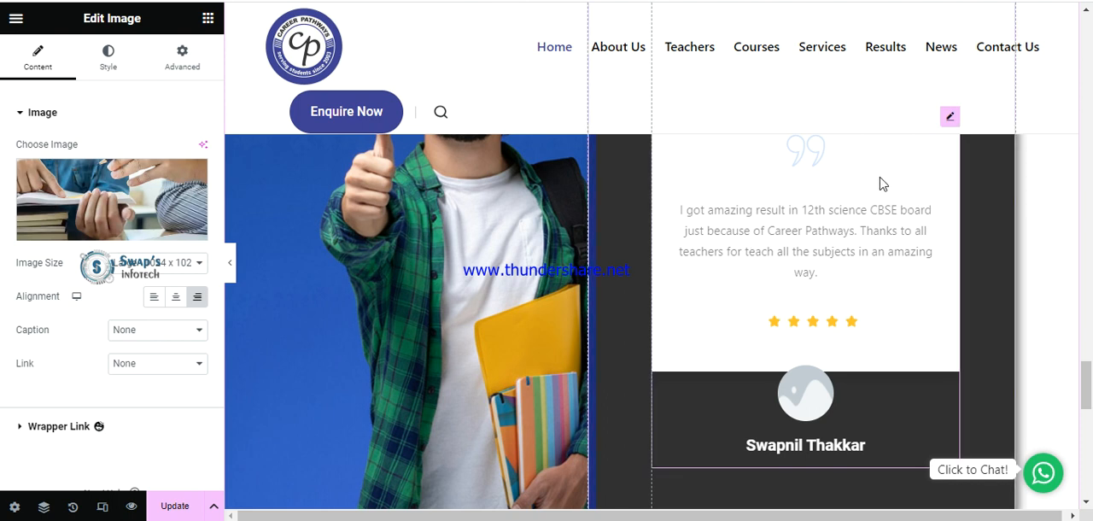
scroll(892, 320, "up", 1)
left_click(948, 205)
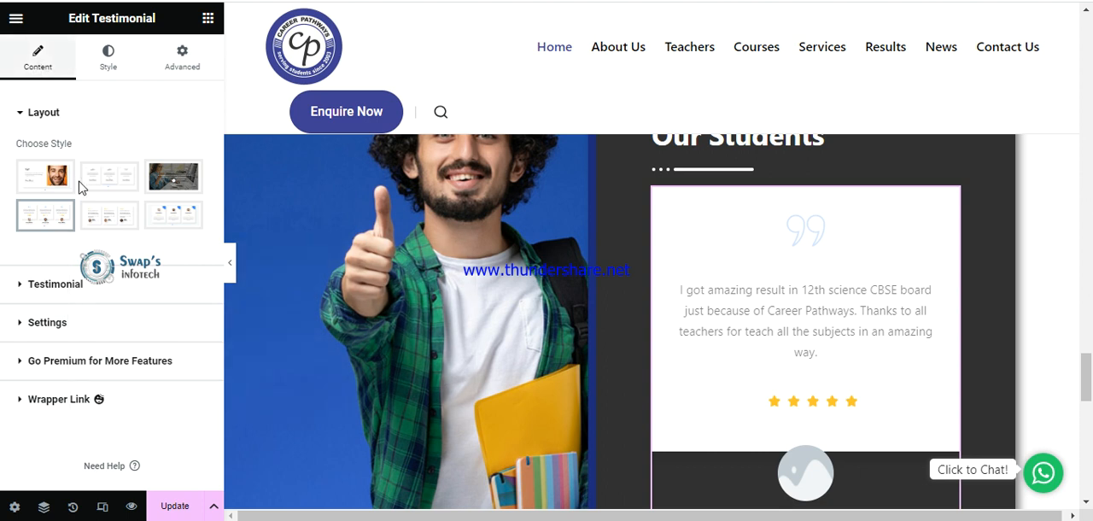
left_click(74, 291)
scroll(73, 295, "down", 2)
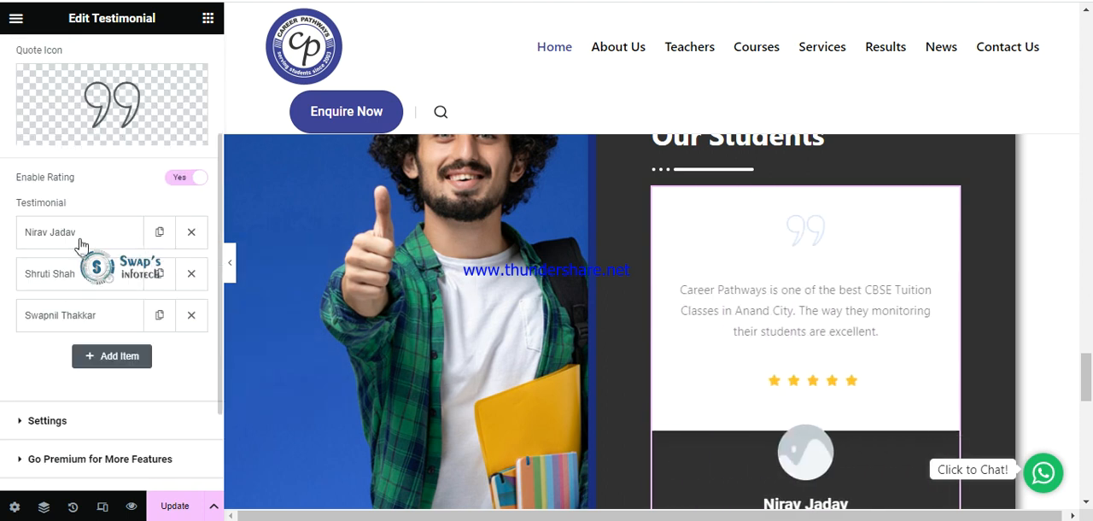
Duplicate the last testimonial, open the copy, and select its client name and review text in turn.
left_click(159, 316)
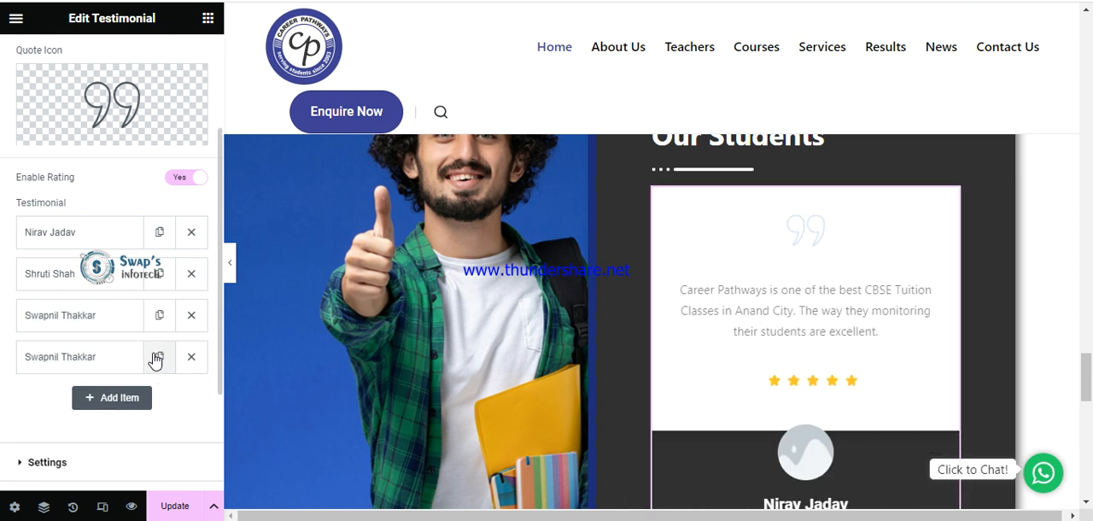
left_click(109, 366)
scroll(102, 342, "down", 2)
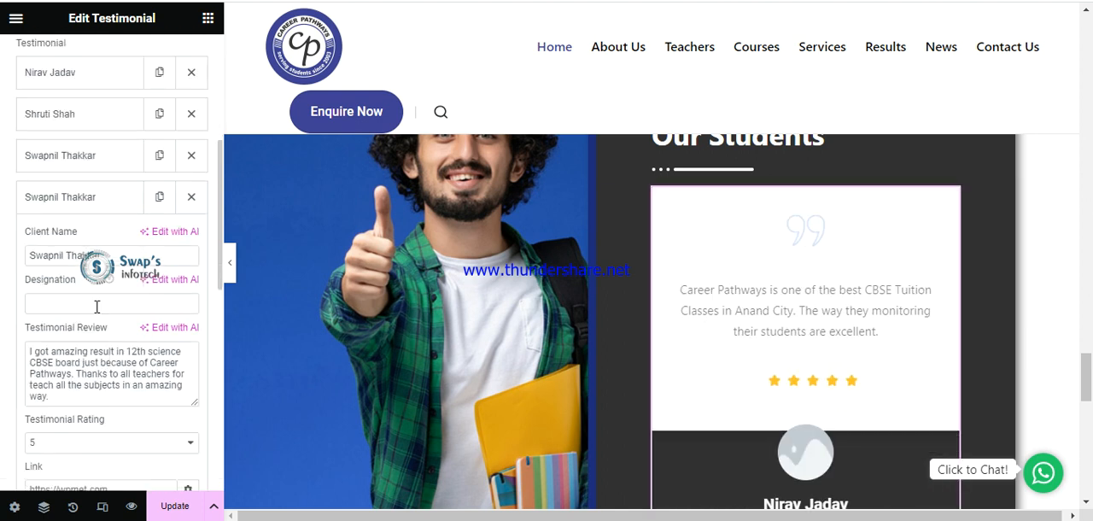
left_click_drag(122, 255, 13, 262)
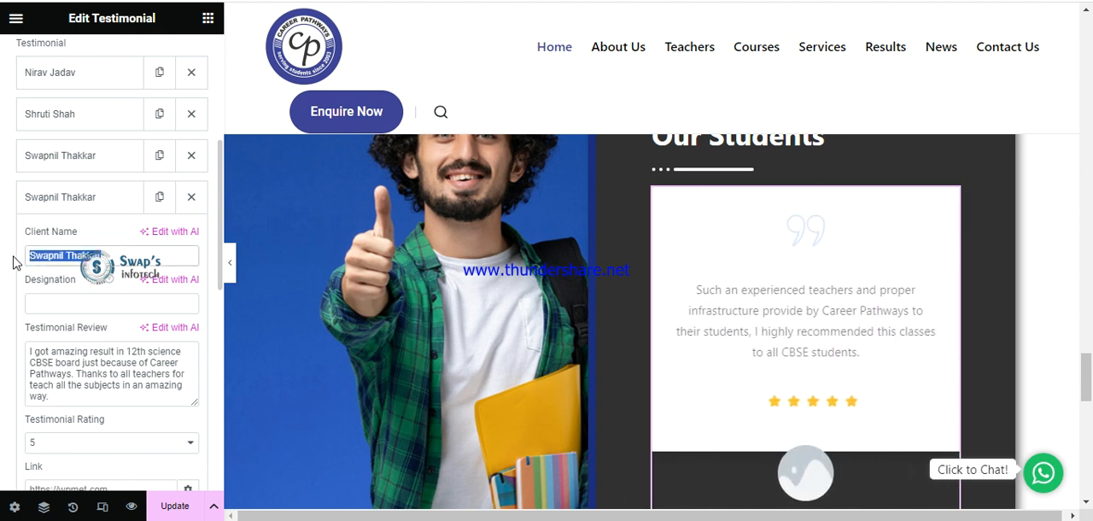
left_click_drag(76, 397, 5, 355)
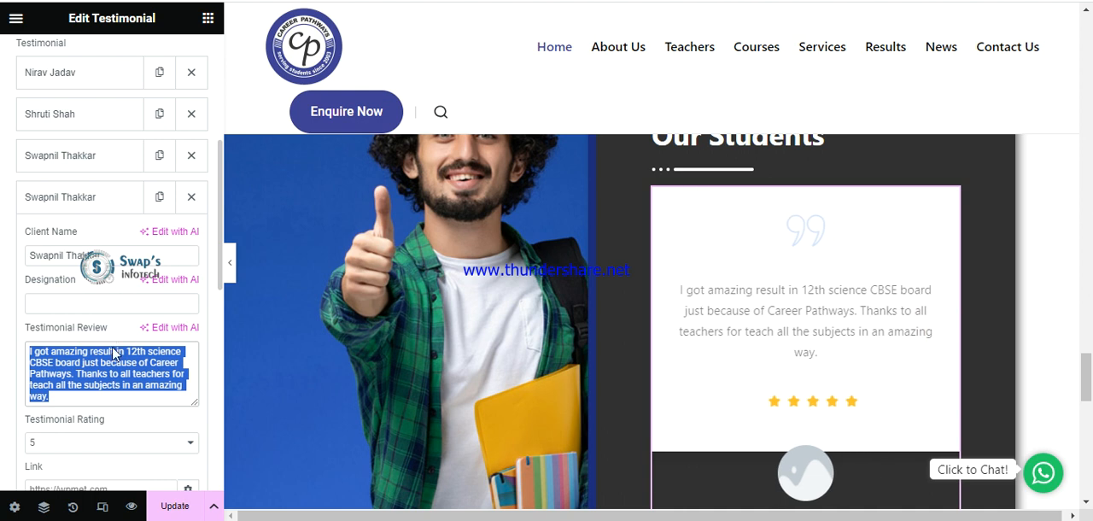
View the copied testimonial's rating options and its client avatar's media picker, closing both without changes.
scroll(113, 348, "down", 2)
left_click(86, 285)
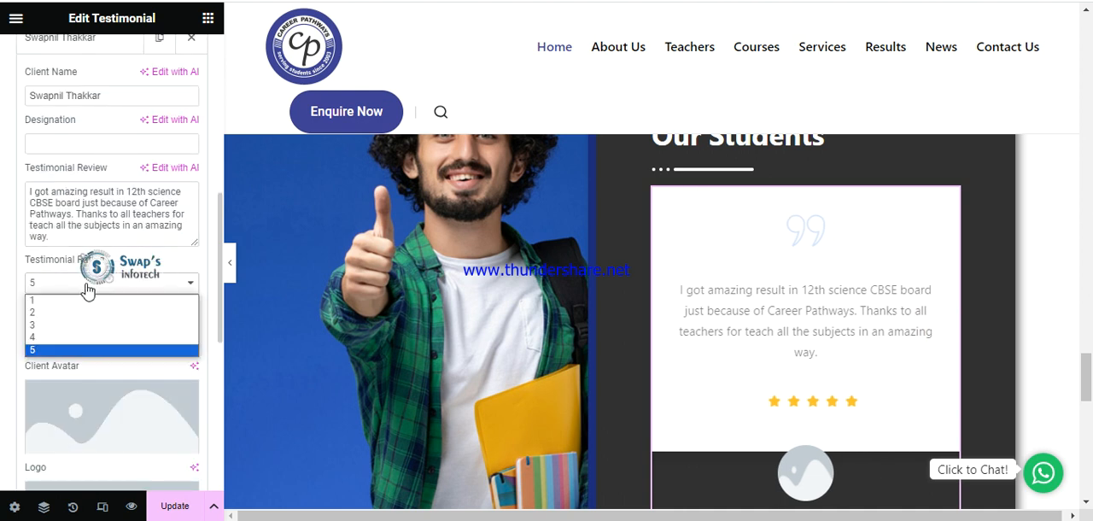
left_click(87, 292)
scroll(80, 321, "down", 1)
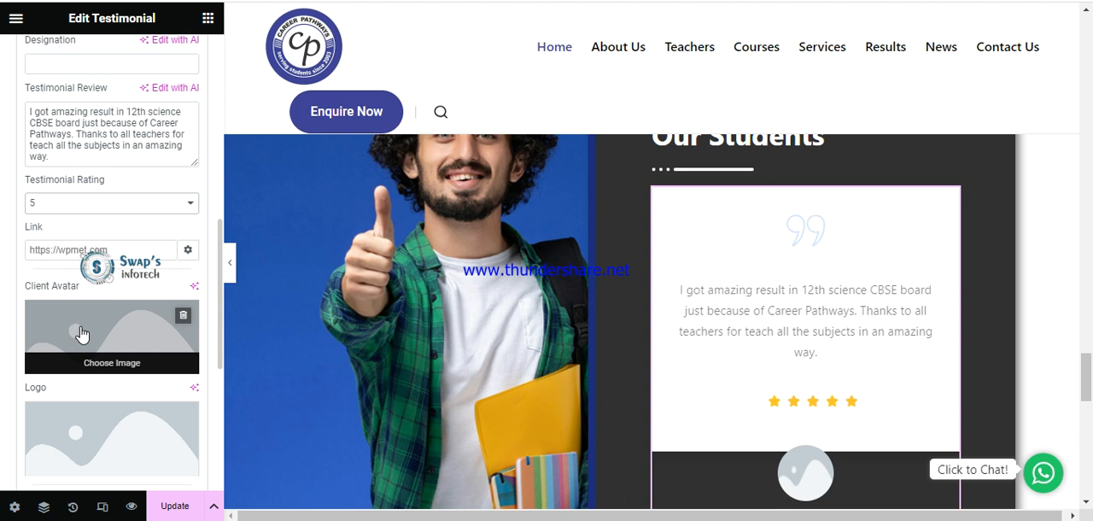
left_click(81, 333)
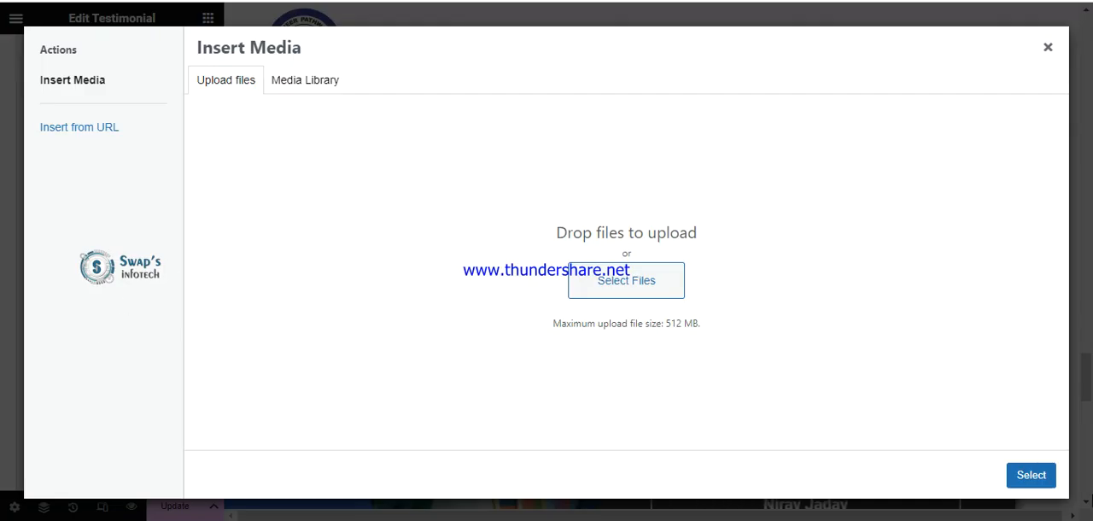
left_click(1048, 48)
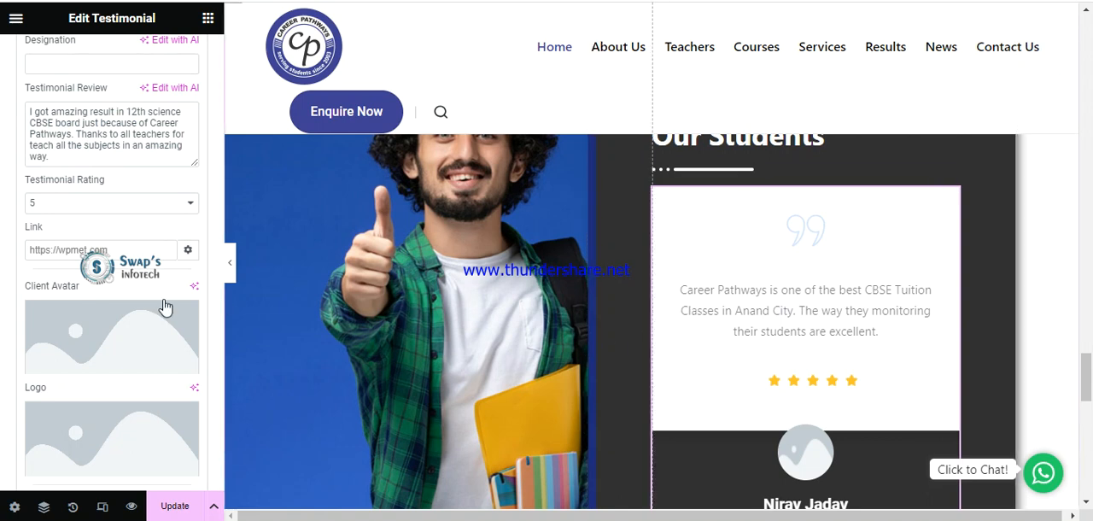
mouse_move(69, 365)
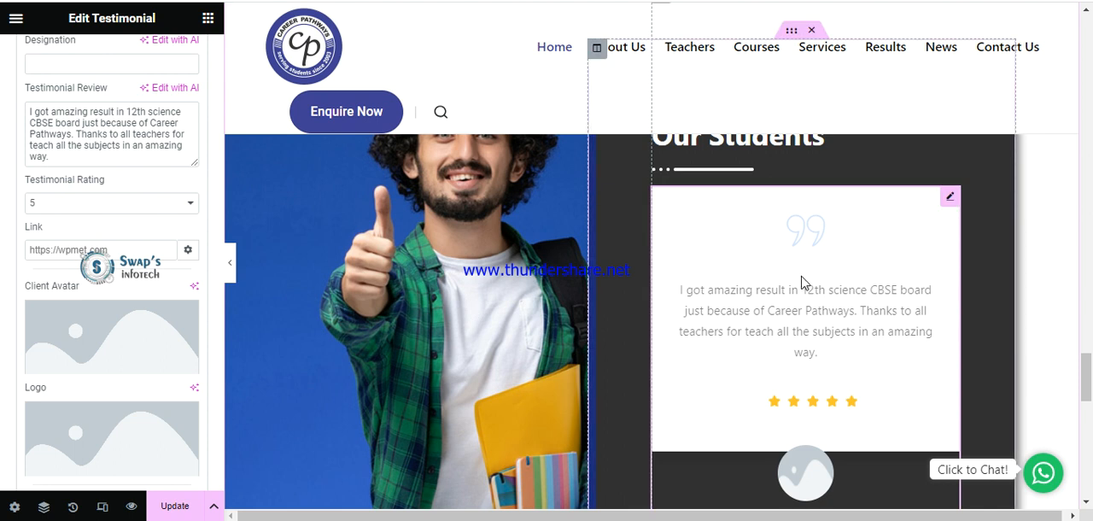
Collapse and delete the duplicated testimonial, and update the home page.
scroll(664, 280, "down", 2)
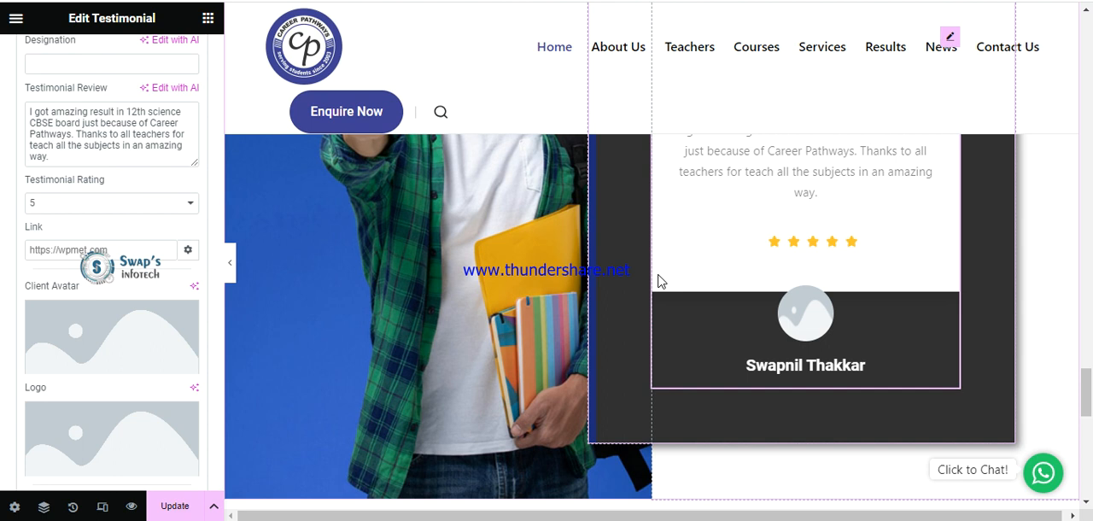
scroll(657, 280, "up", 3)
scroll(20, 285, "up", 3)
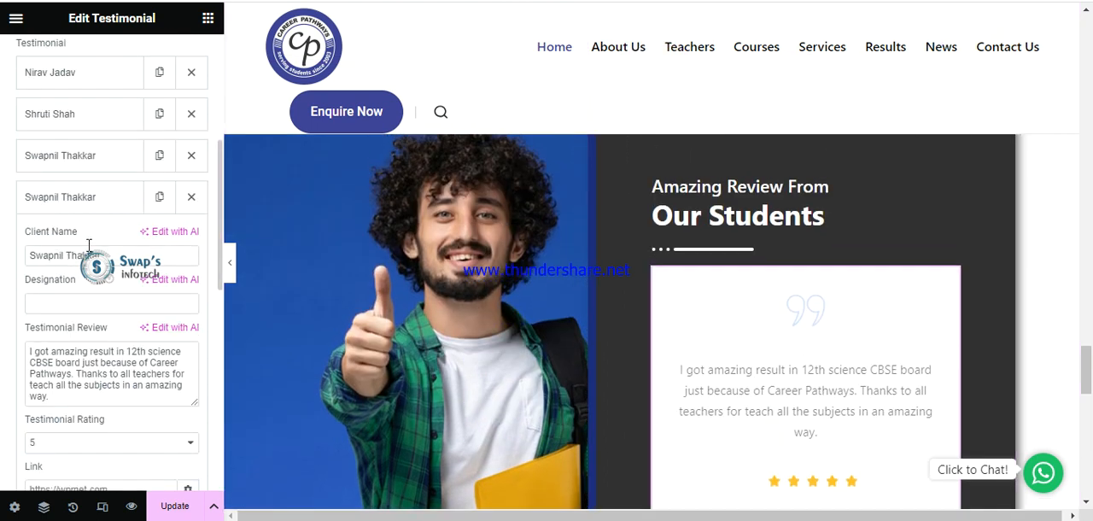
left_click(97, 204)
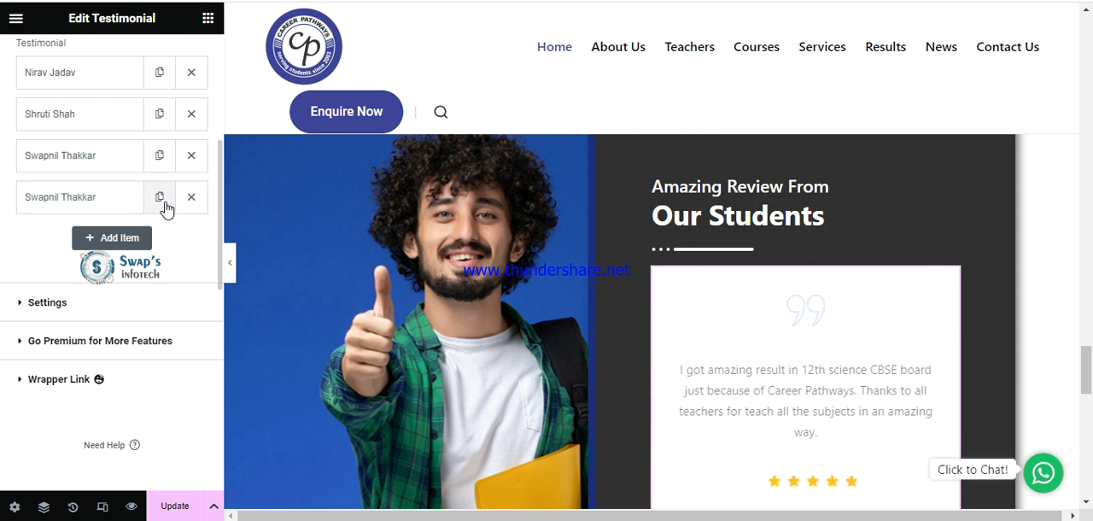
left_click(195, 203)
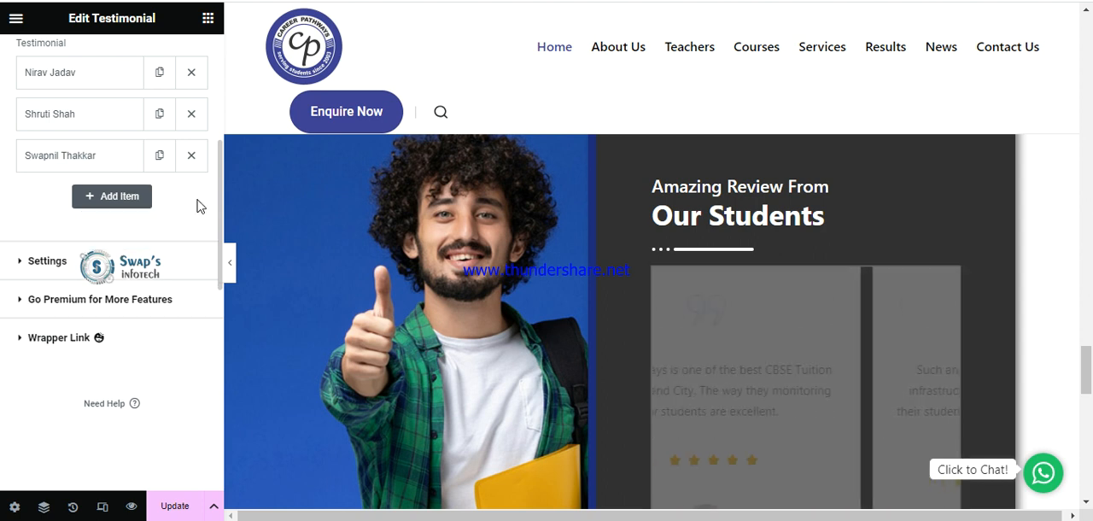
left_click(175, 506)
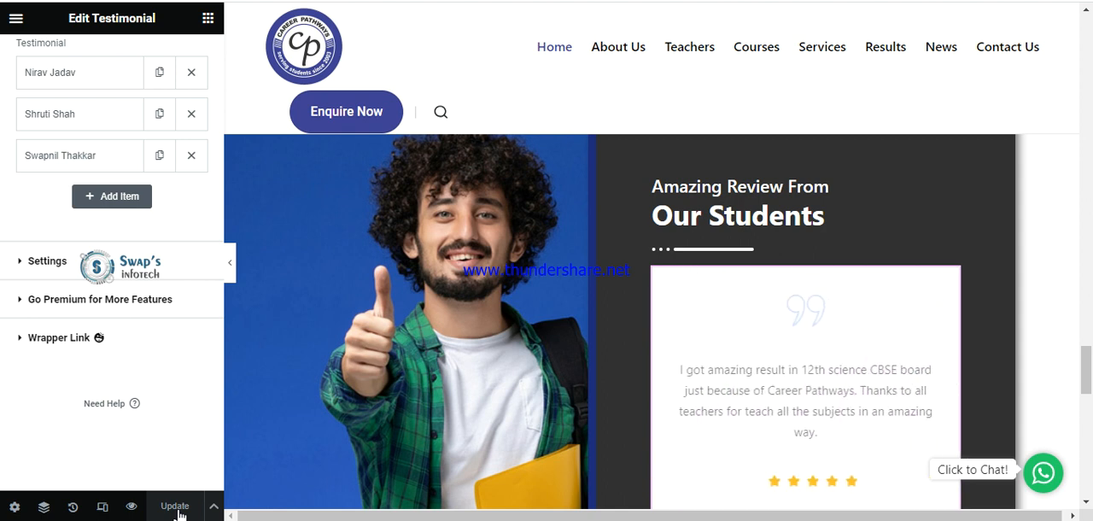
Open the Teachers page in a new browser tab and load it for editing with Elementor.
scroll(836, 259, "up", 4)
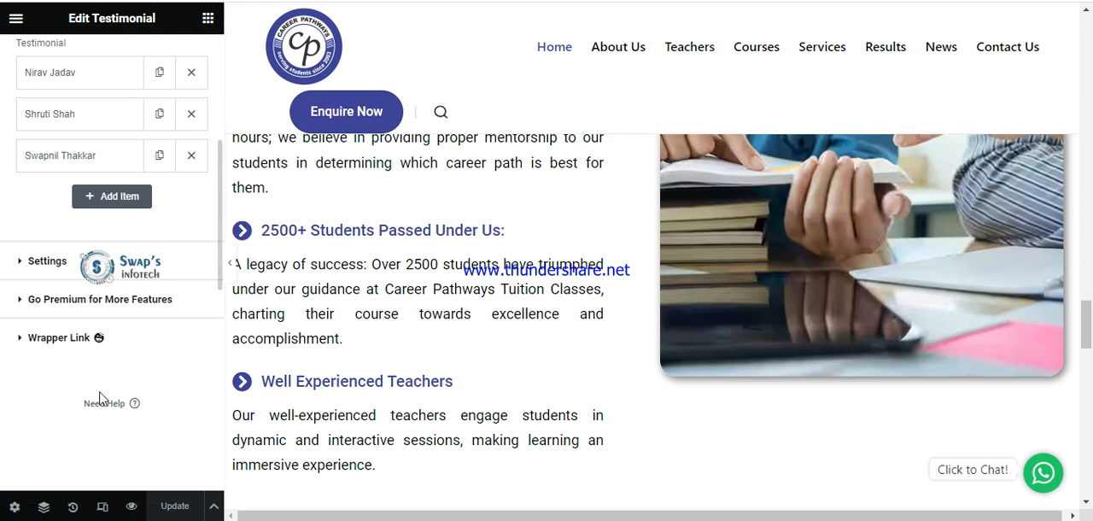
right_click(699, 58)
left_click(712, 65)
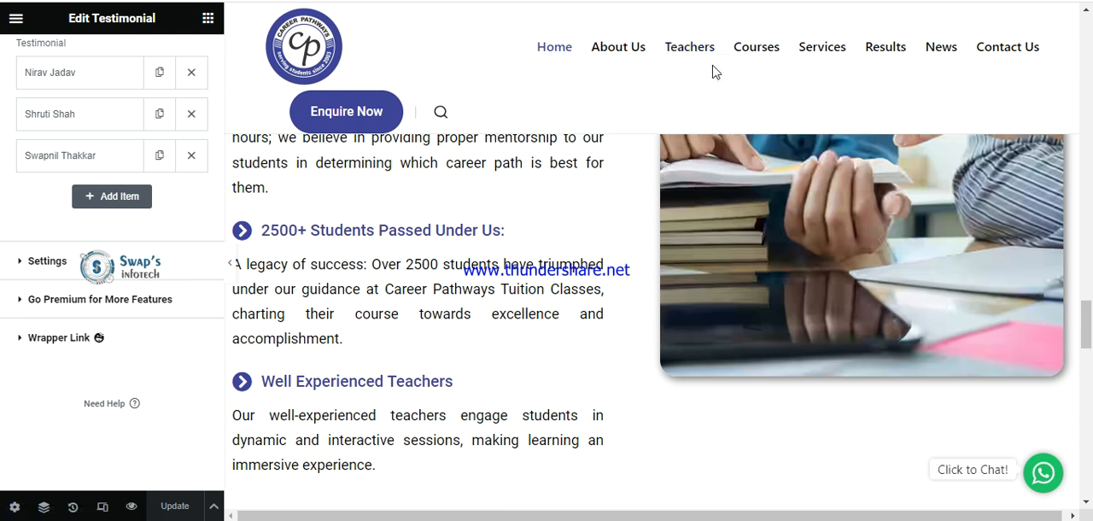
left_click(461, 1)
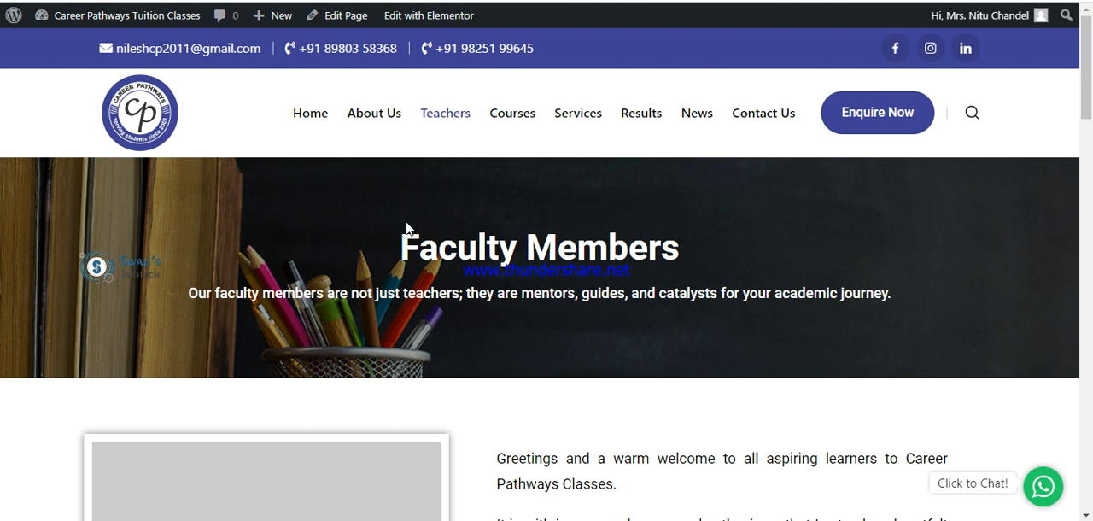
mouse_move(426, 24)
left_click(415, 19)
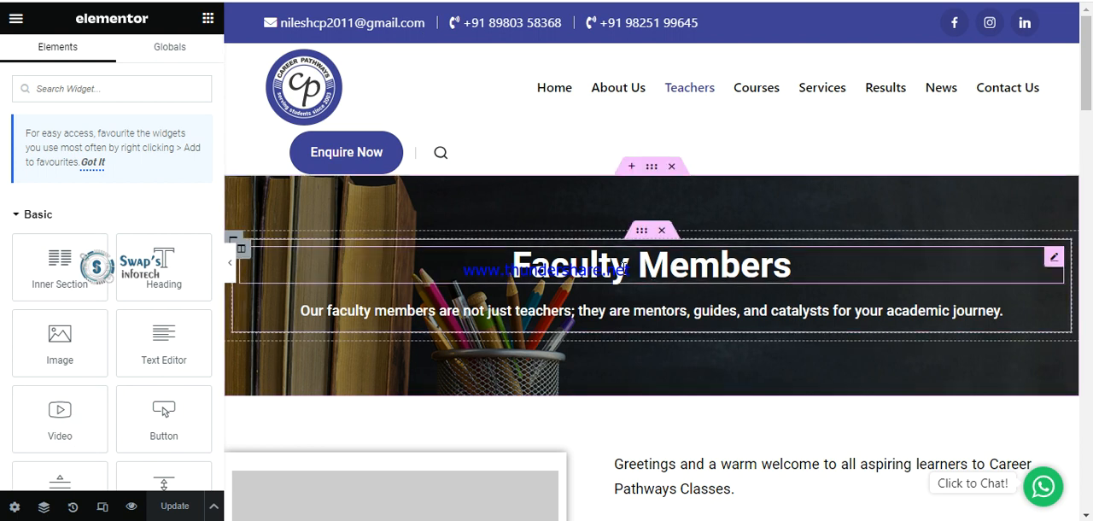
Open the settings of the Faculty Members heading and the paragraph below it, and show the paragraph's text in code view.
left_click(624, 268)
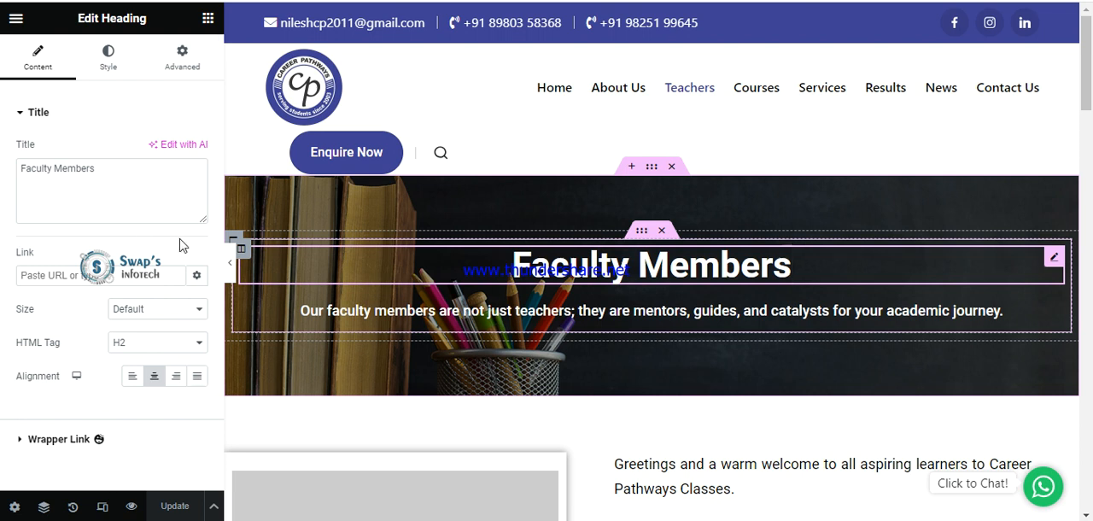
left_click(614, 325)
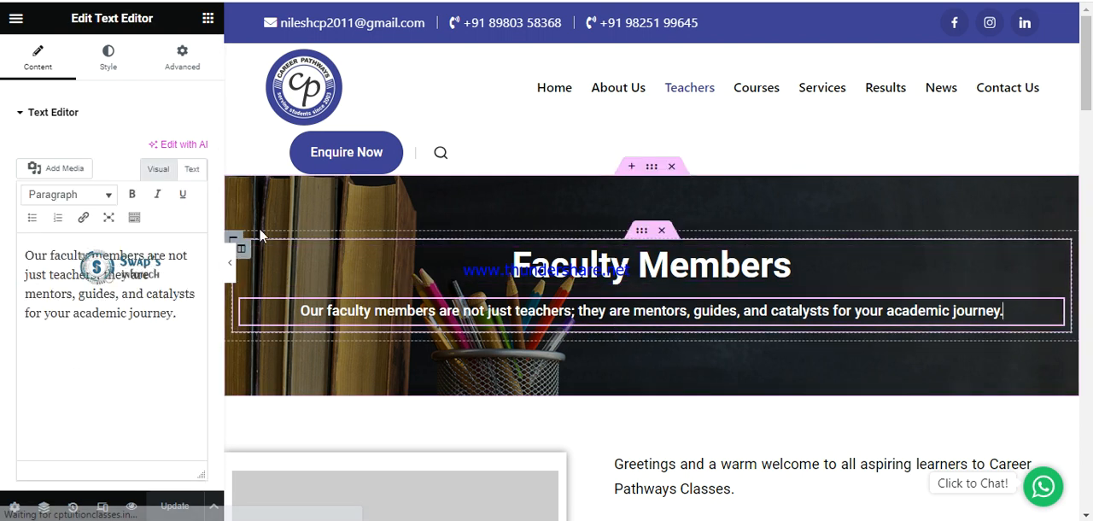
left_click(191, 169)
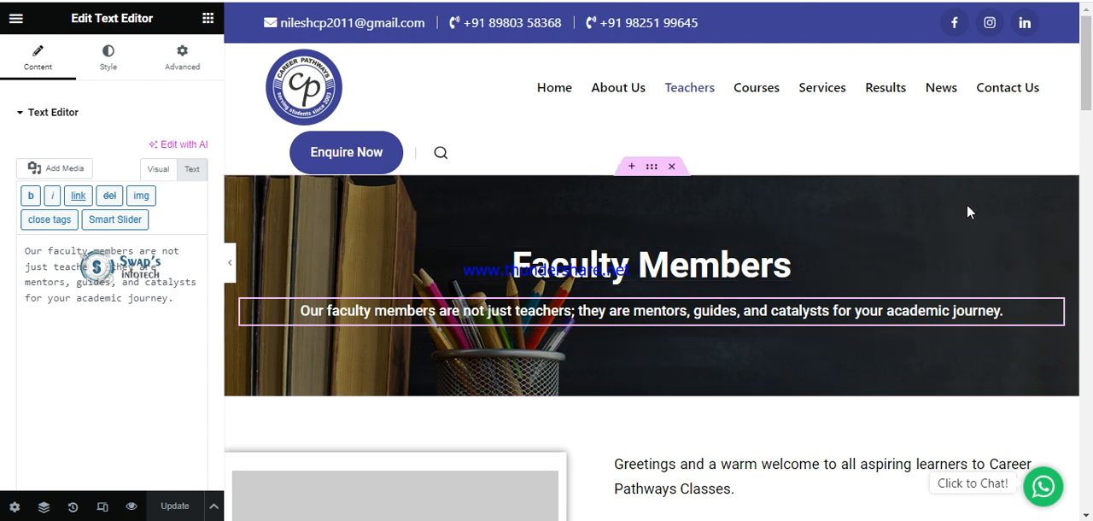
Open the Faculty Members banner section's style settings, view its background image picker, and close it without choosing an image.
left_click(652, 168)
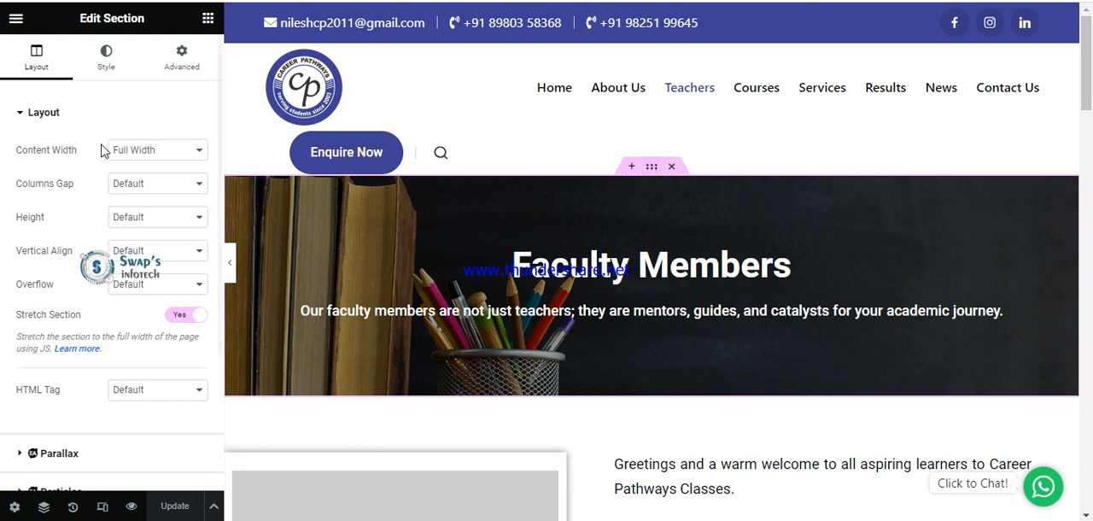
left_click(106, 62)
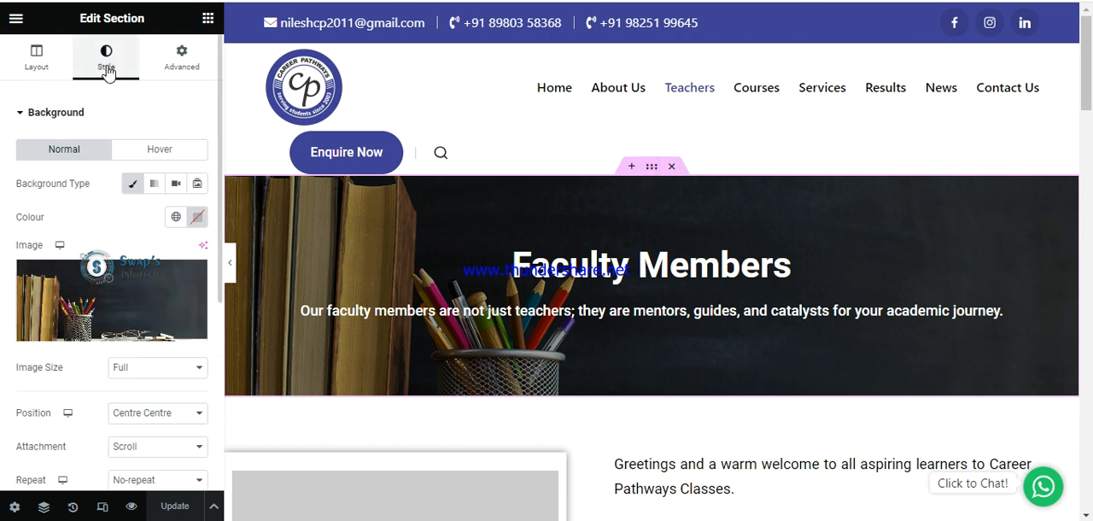
mouse_move(122, 292)
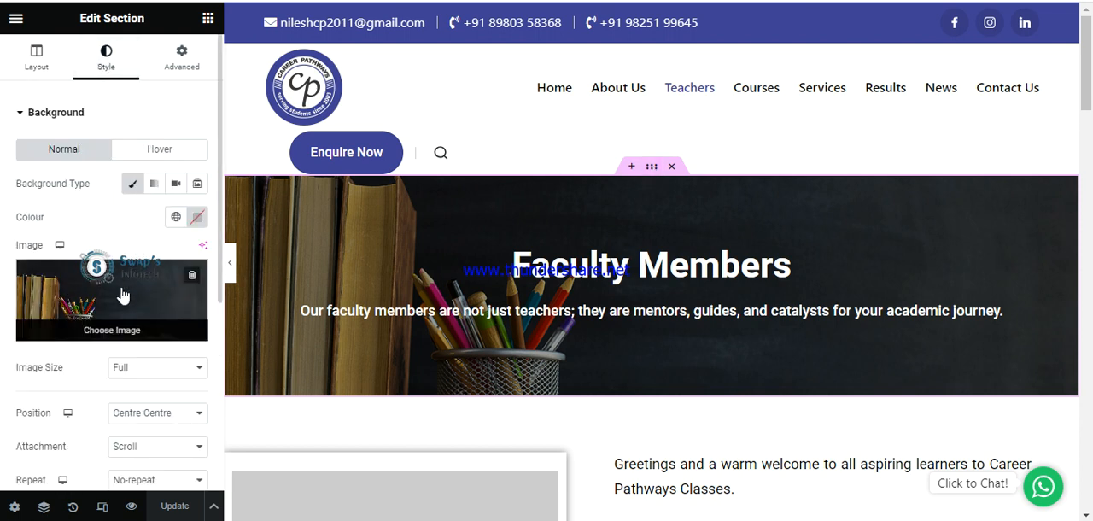
left_click(122, 294)
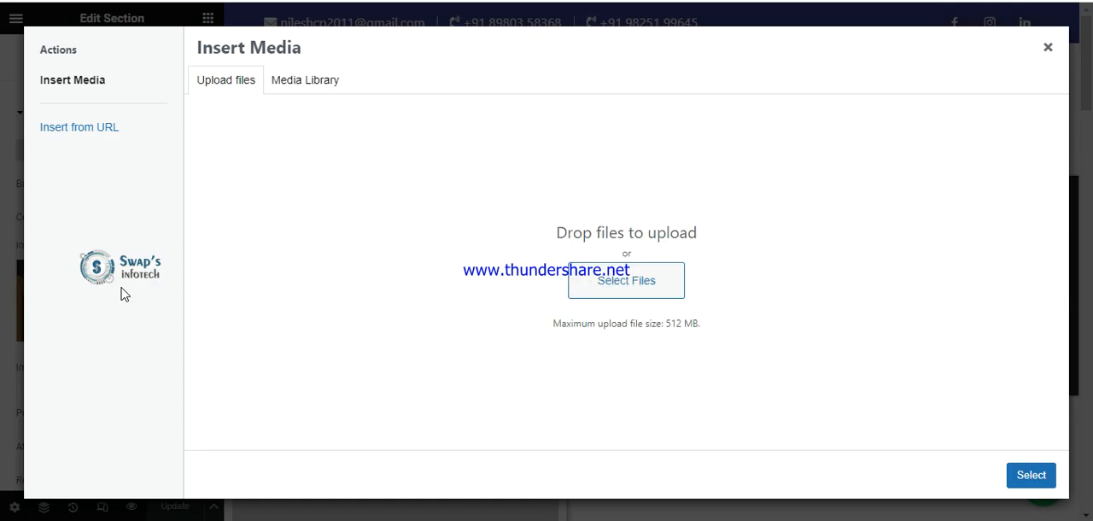
left_click(1048, 48)
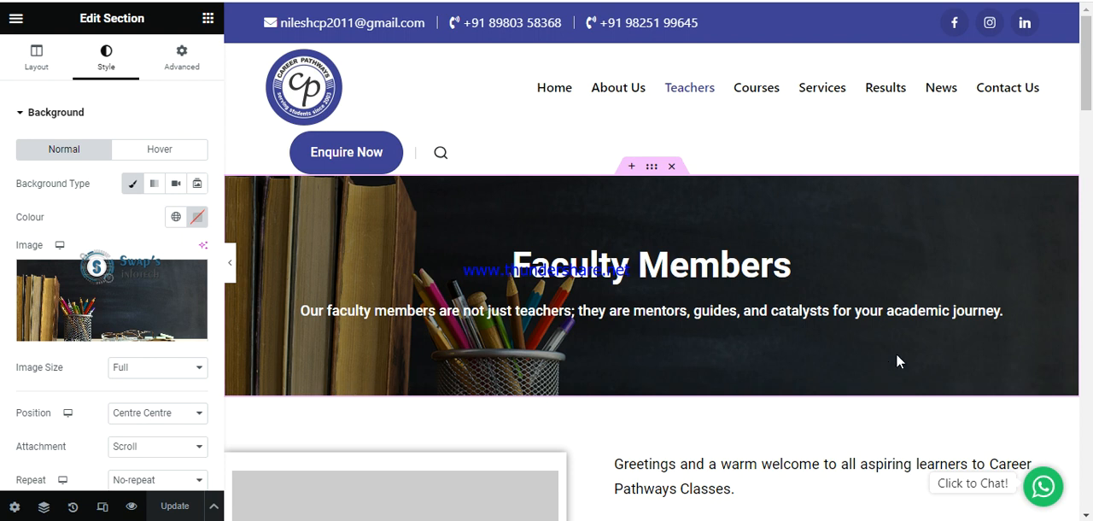
Hide the editing panel and examine the placeholder photo and greeting text below the Faculty Members banner.
scroll(896, 353, "down", 3)
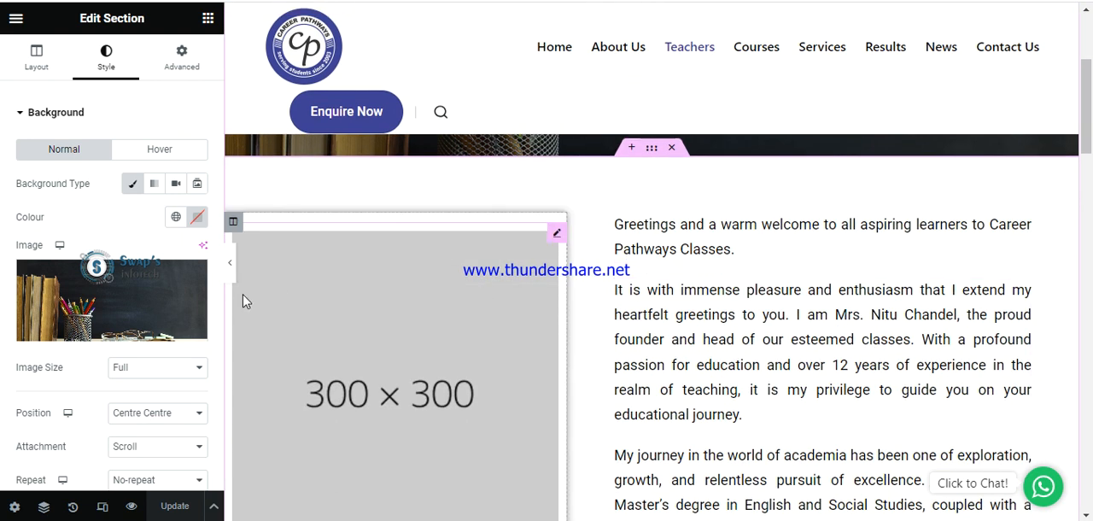
left_click(230, 264)
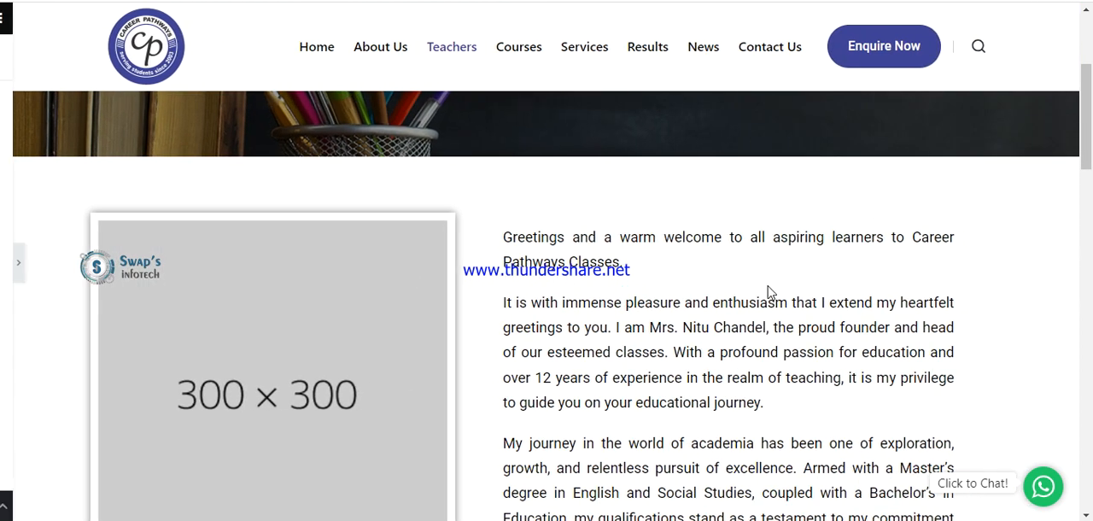
scroll(777, 295, "down", 1)
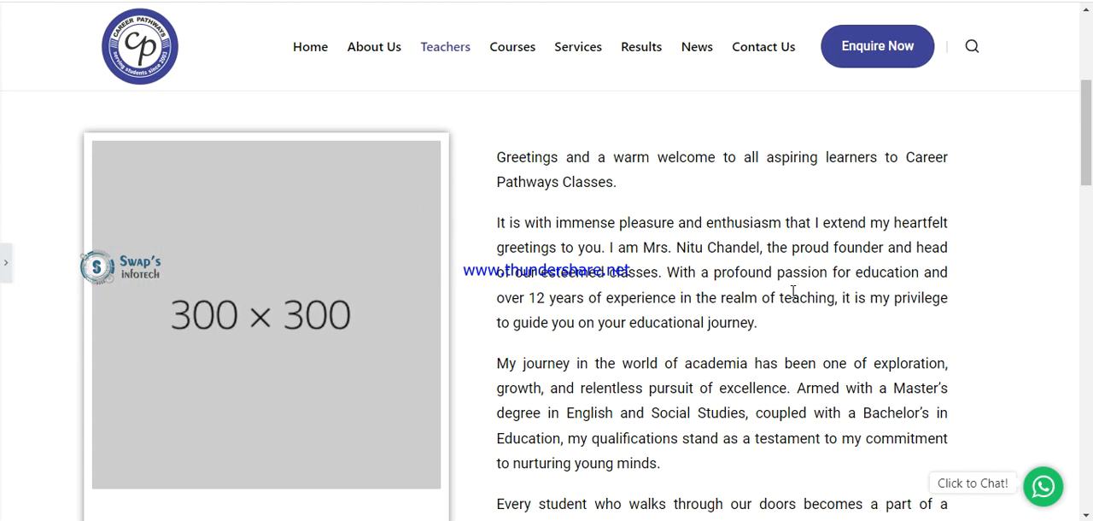
Bring back the editing panel, open the founder's placeholder photo settings, and view its image picker without choosing a new image.
left_click(5, 266)
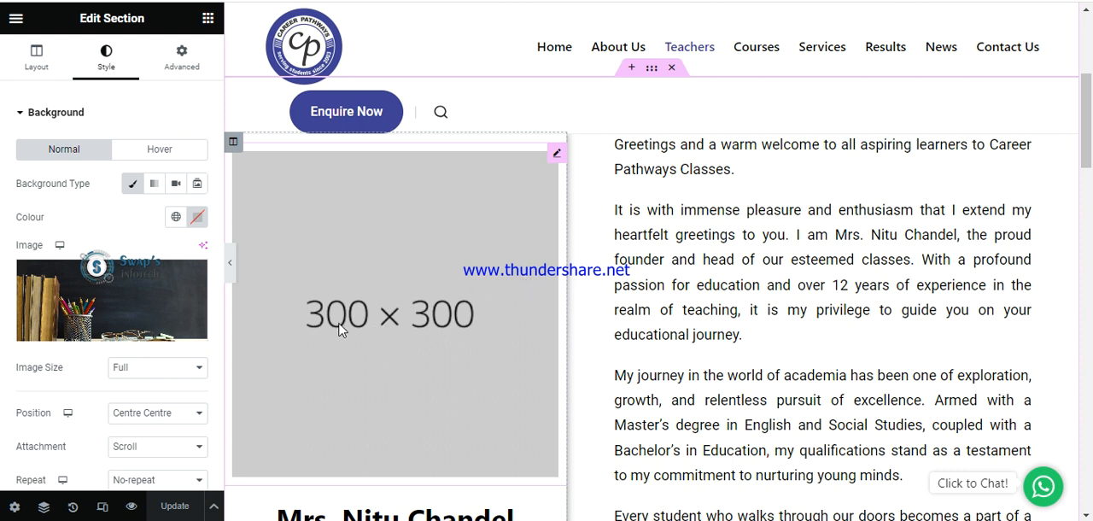
left_click(475, 331)
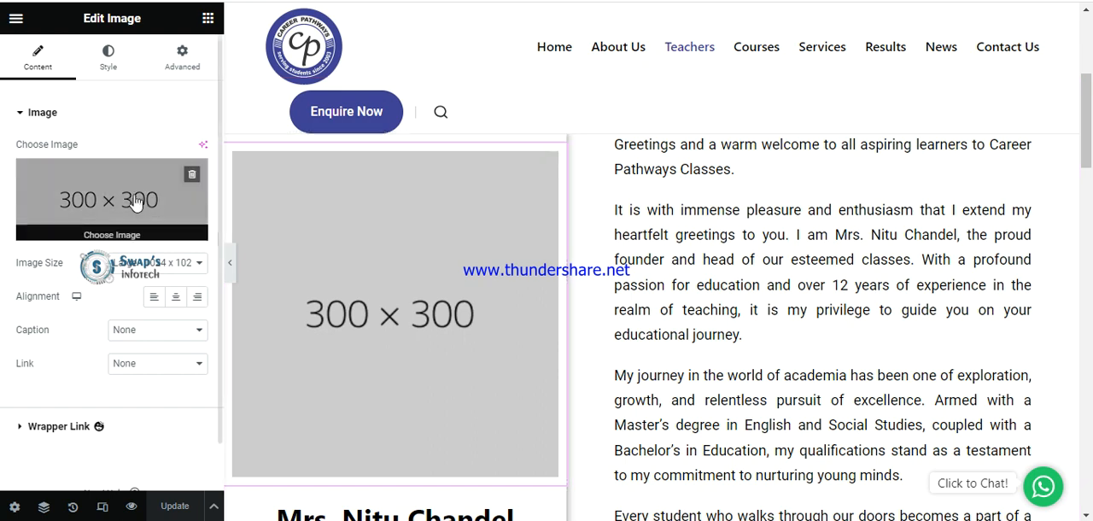
left_click(83, 190)
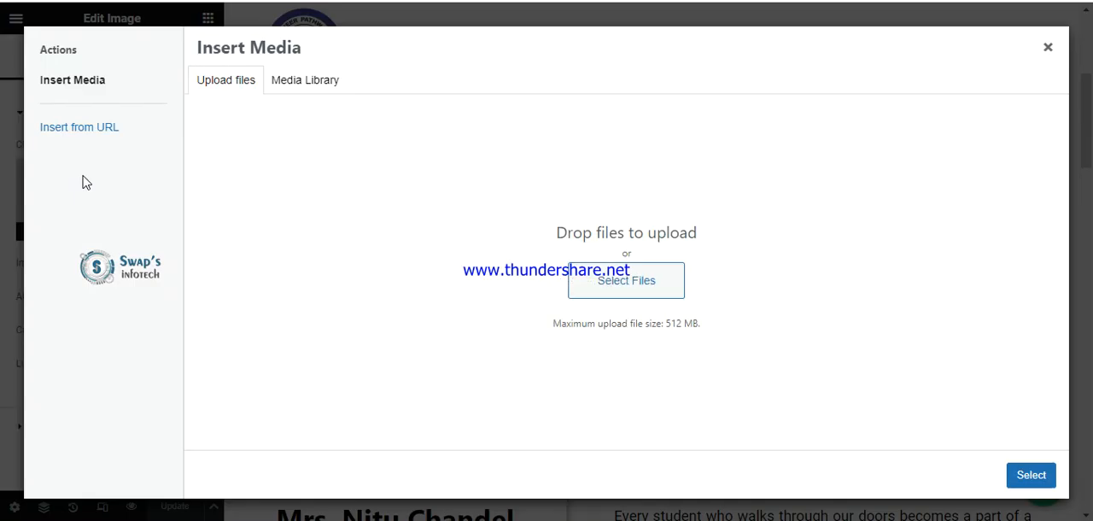
left_click(1032, 475)
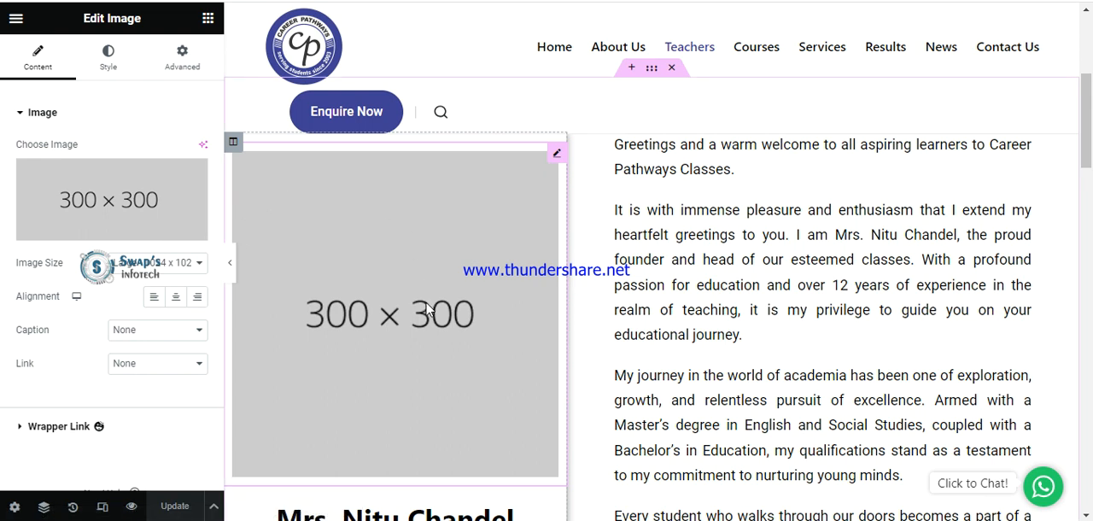
Show the first greeting paragraph's text in code view, and open the settings of the founder's name heading below the photo.
scroll(428, 310, "up", 1)
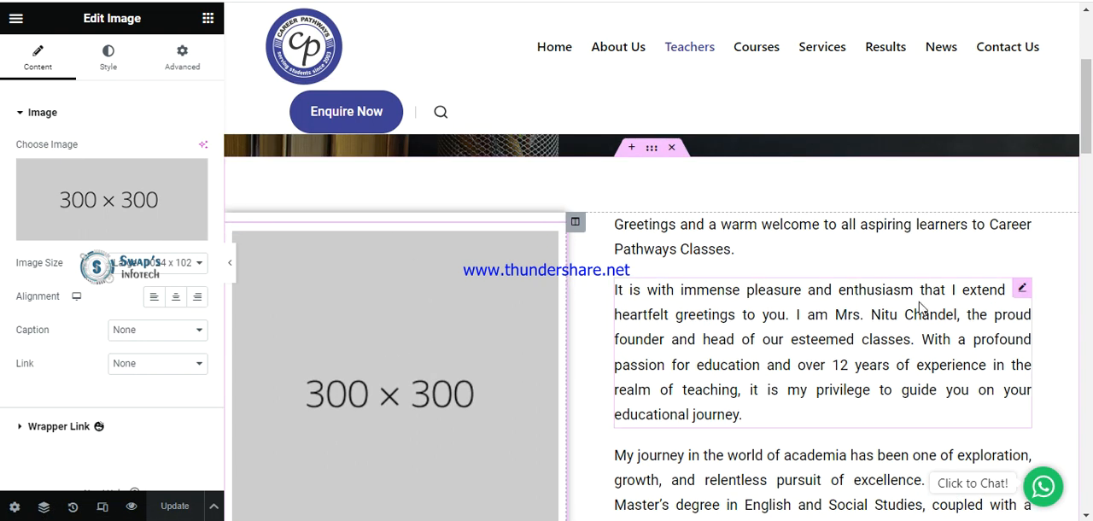
left_click(1023, 227)
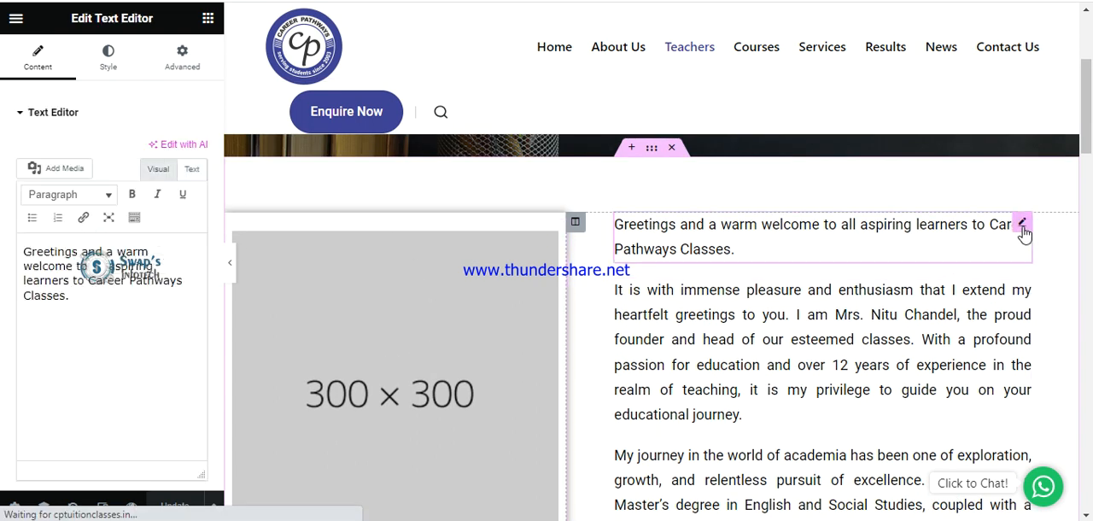
left_click(195, 169)
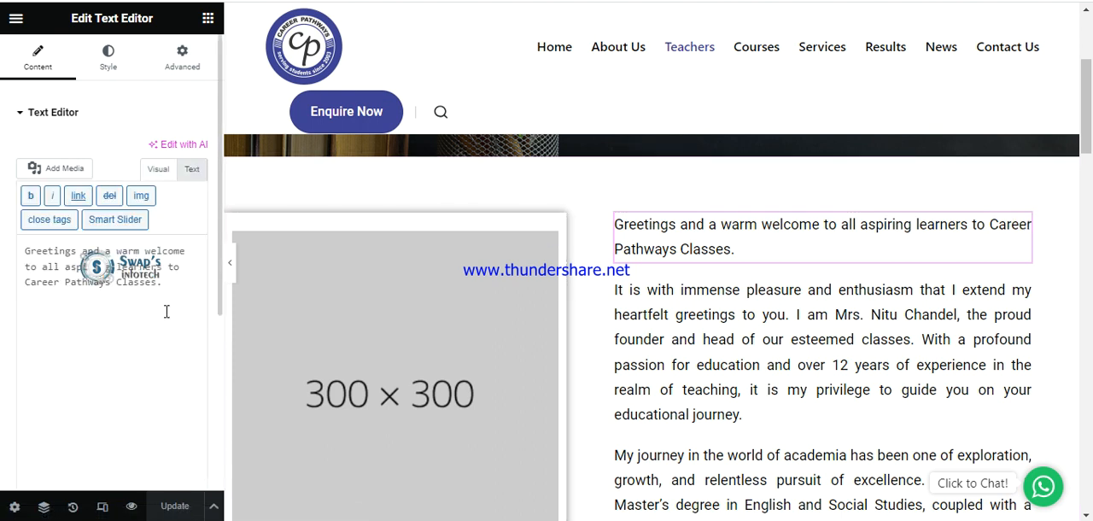
scroll(683, 316, "down", 3)
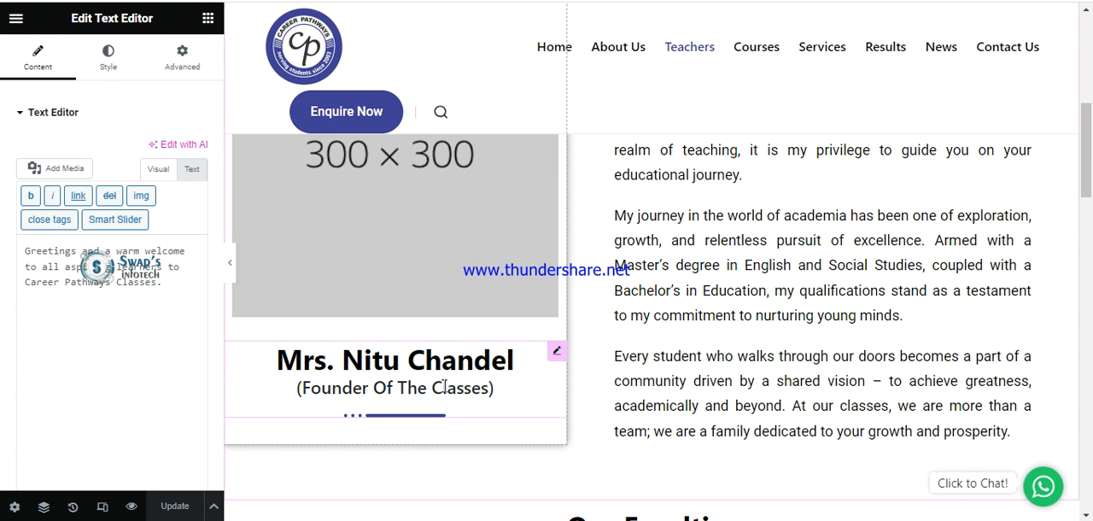
left_click(556, 351)
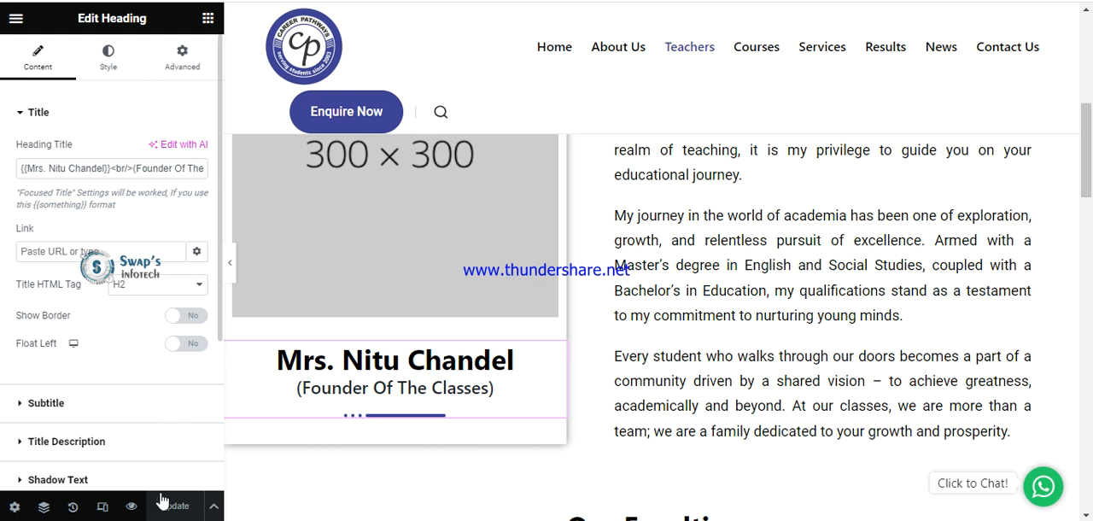
Open the Teacher 1 heading in the Our Faculties section and the details text below it for editing.
scroll(665, 372, "down", 3)
scroll(664, 373, "down", 1)
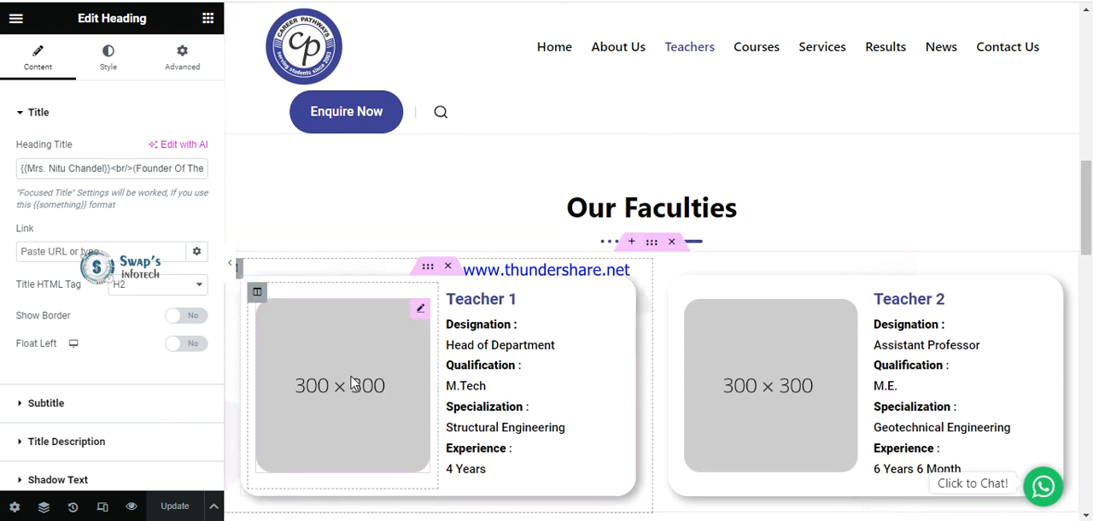
scroll(361, 384, "down", 1)
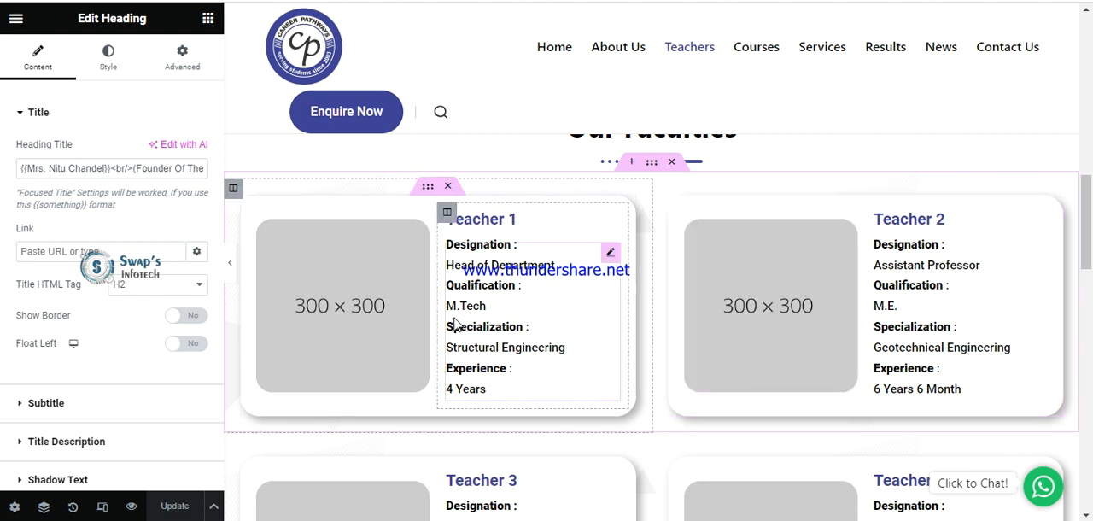
left_click(496, 219)
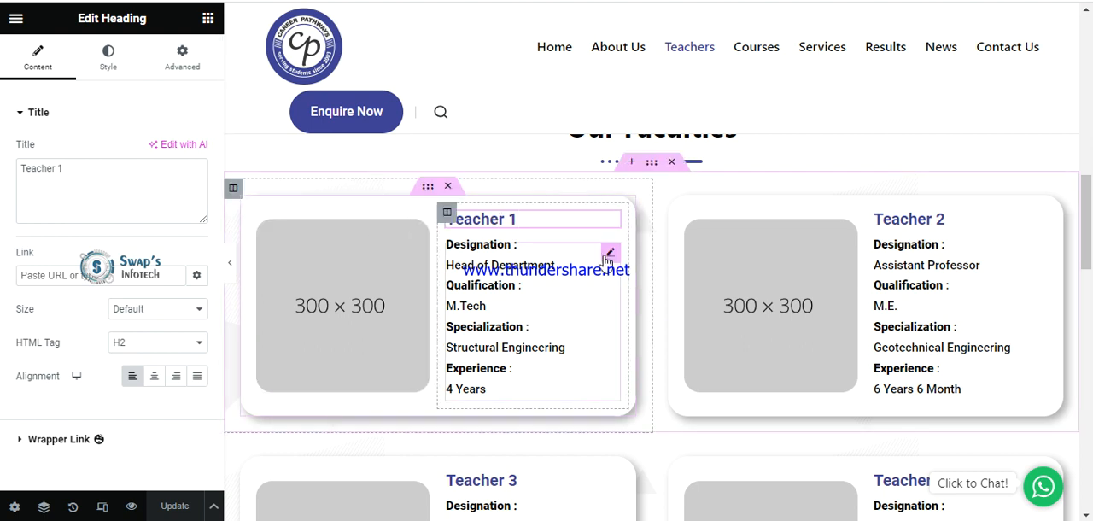
left_click(609, 253)
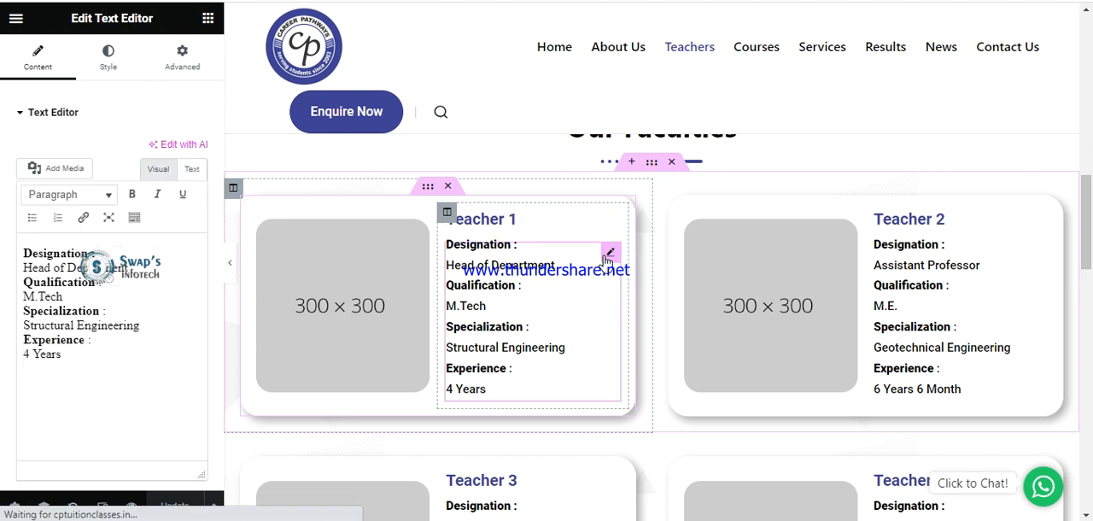
Highlight Teacher 1's designation, qualification, specialization and experience values in the text editor without changing them.
left_click_drag(155, 271, 13, 278)
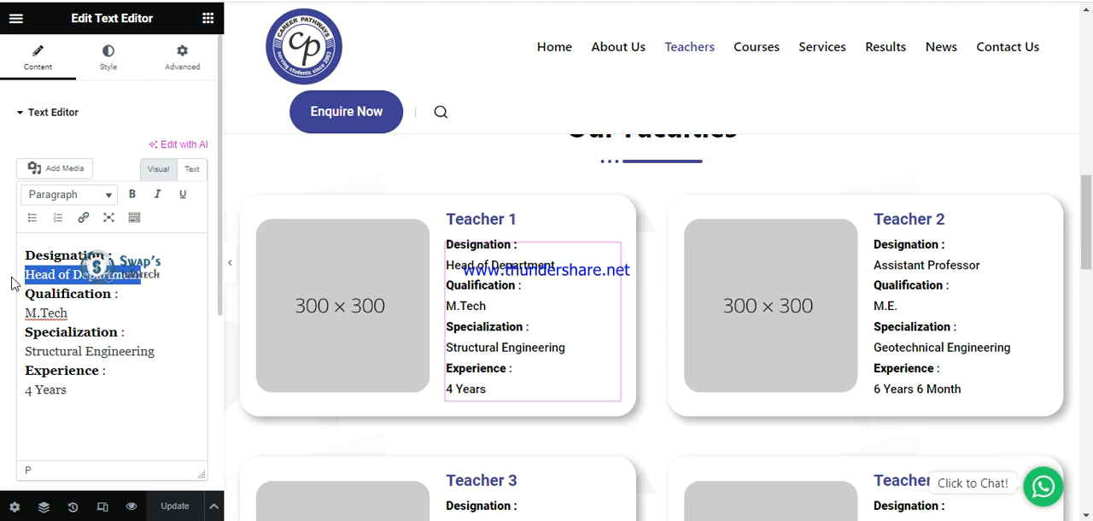
left_click_drag(73, 312, 26, 313)
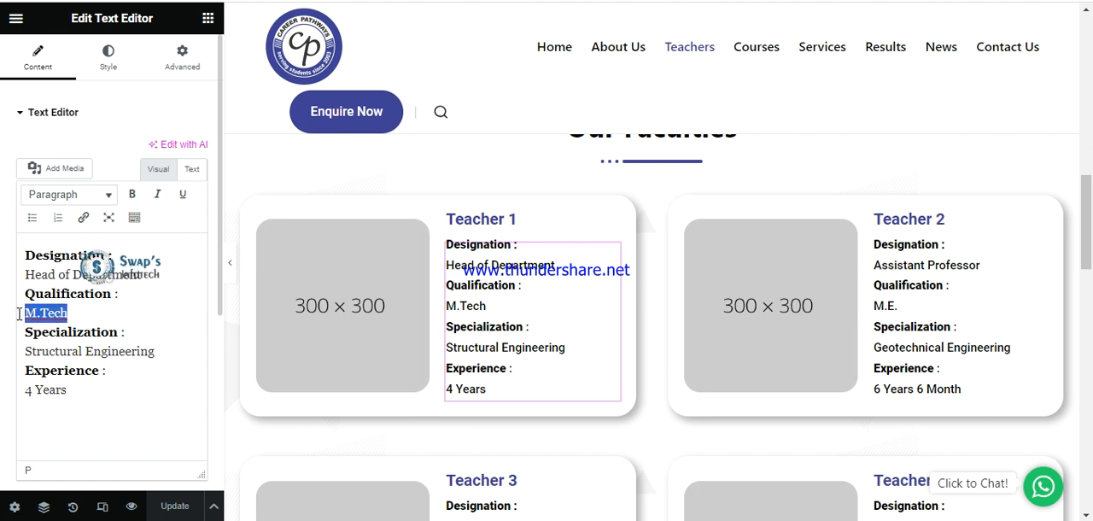
left_click_drag(155, 351, 23, 351)
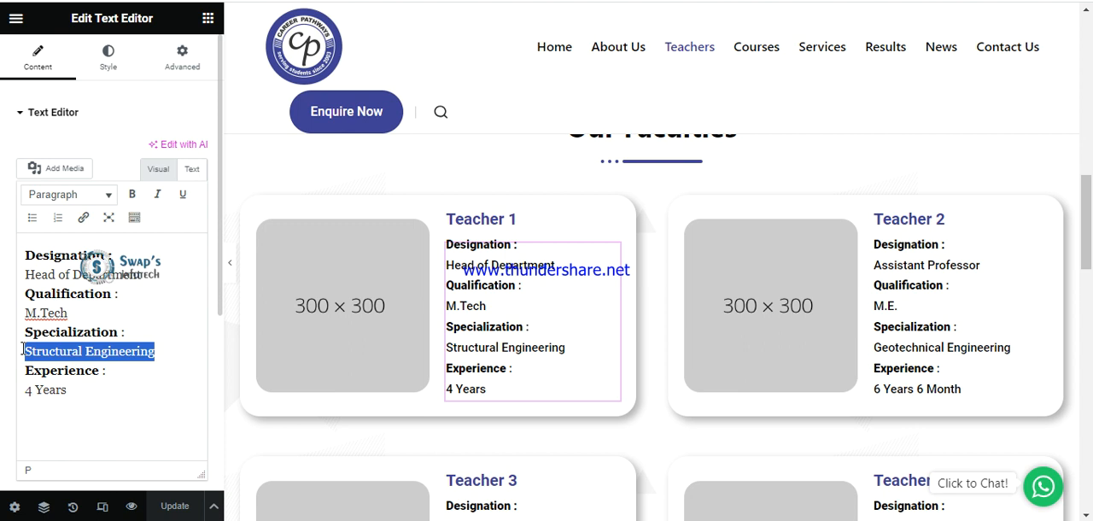
left_click_drag(68, 388, 23, 387)
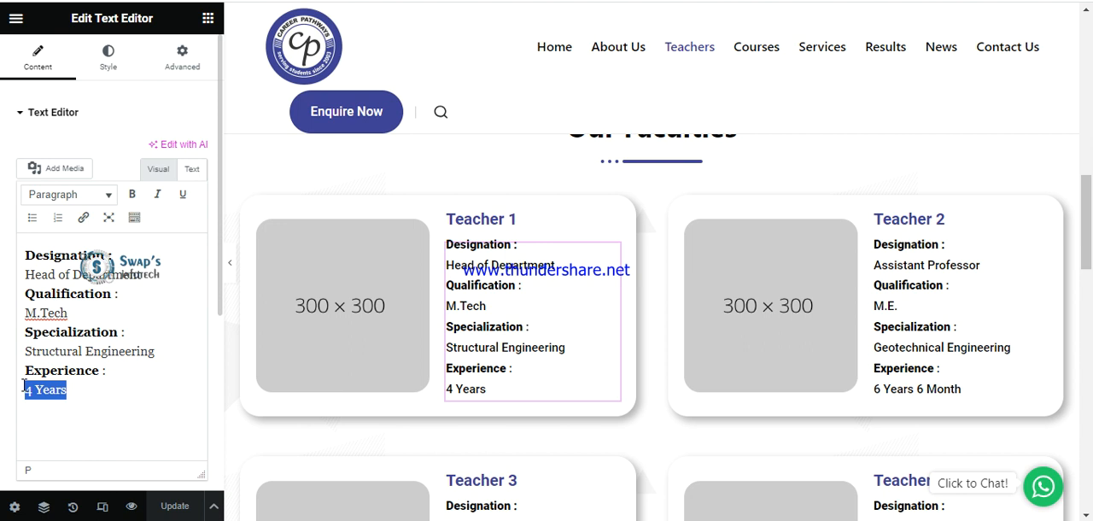
left_click(98, 397)
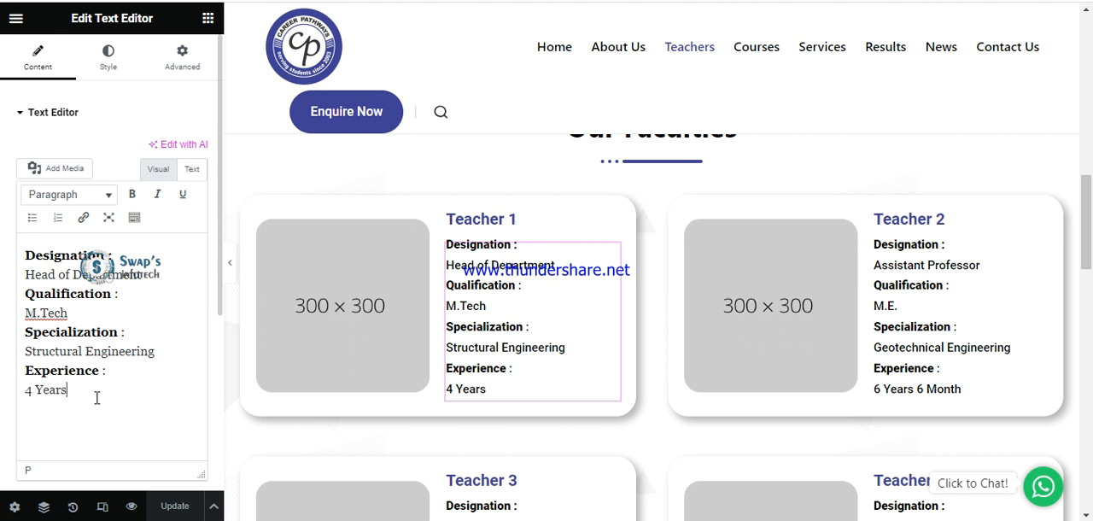
left_click_drag(97, 398, 5, 378)
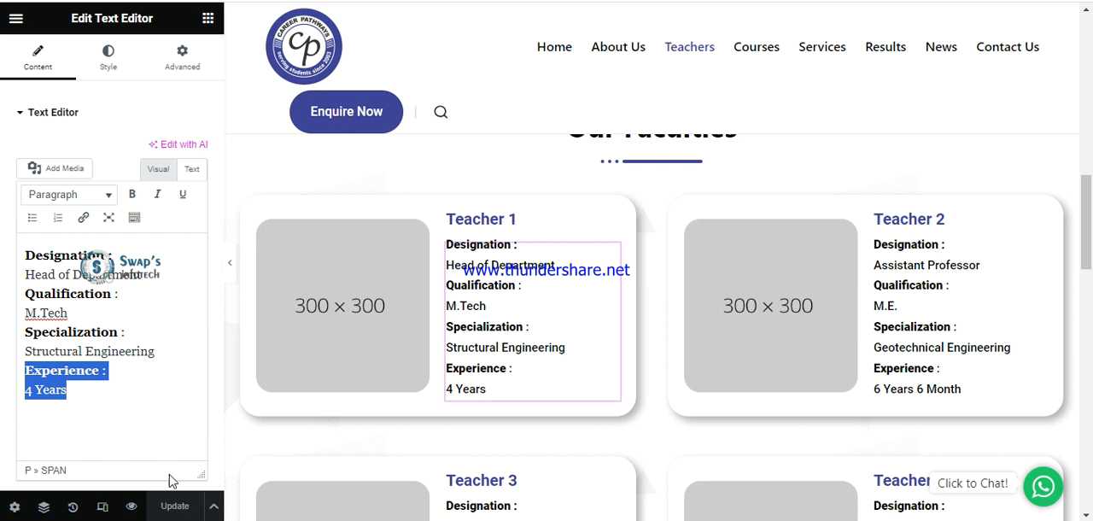
left_click(84, 398)
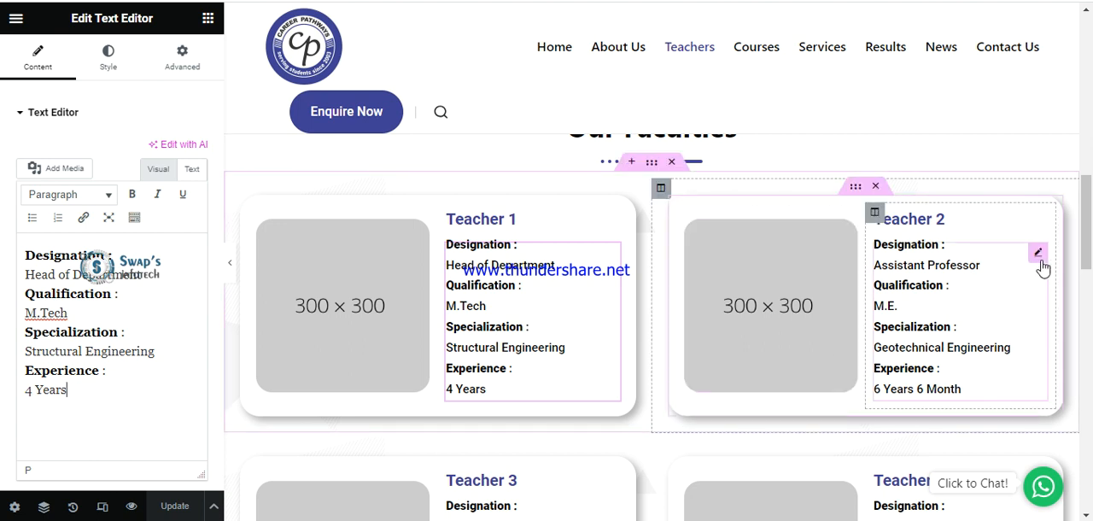
Open Teacher 2's heading and details text for editing, and highlight the designation and qualification values.
left_click(1040, 255)
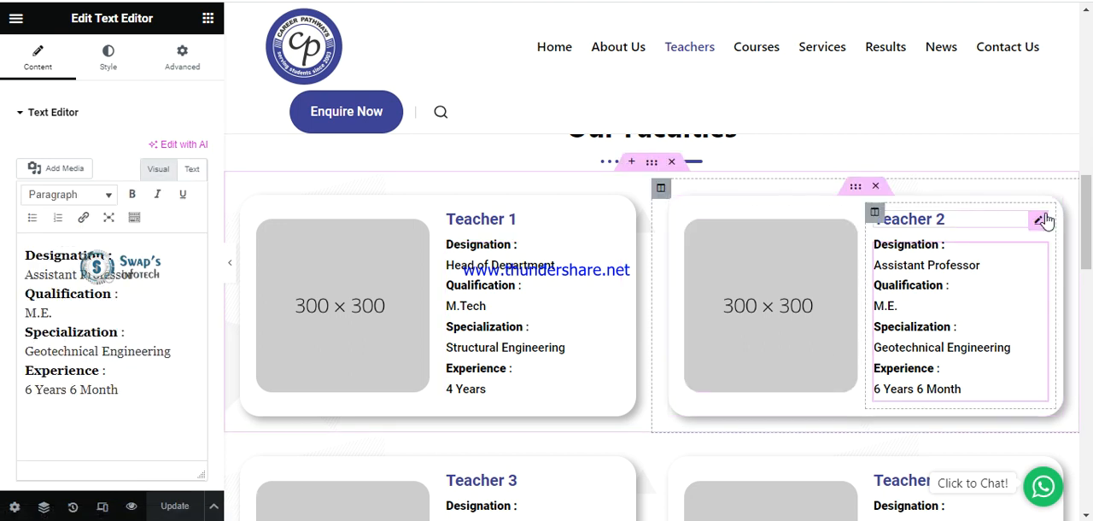
left_click(1040, 221)
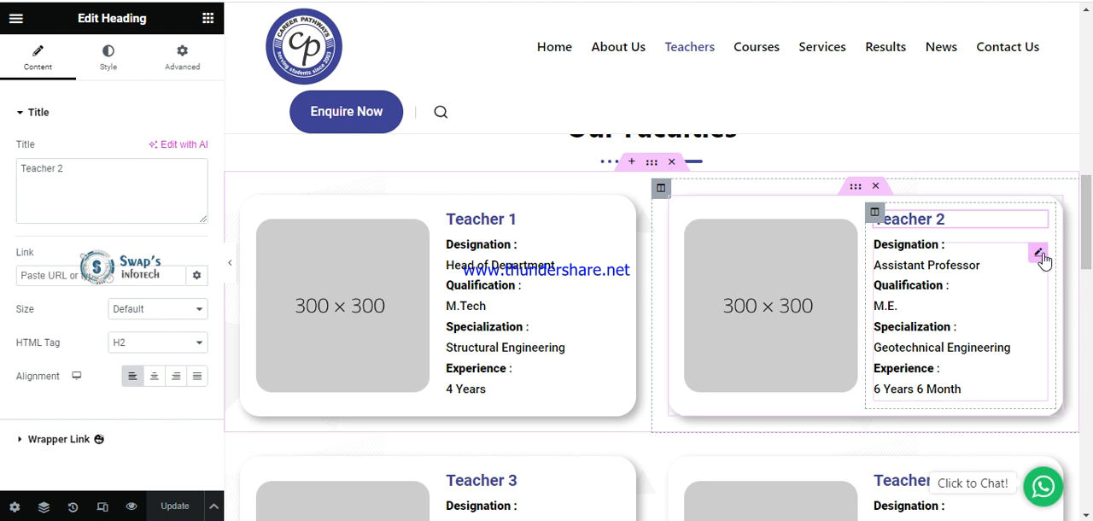
left_click(1039, 255)
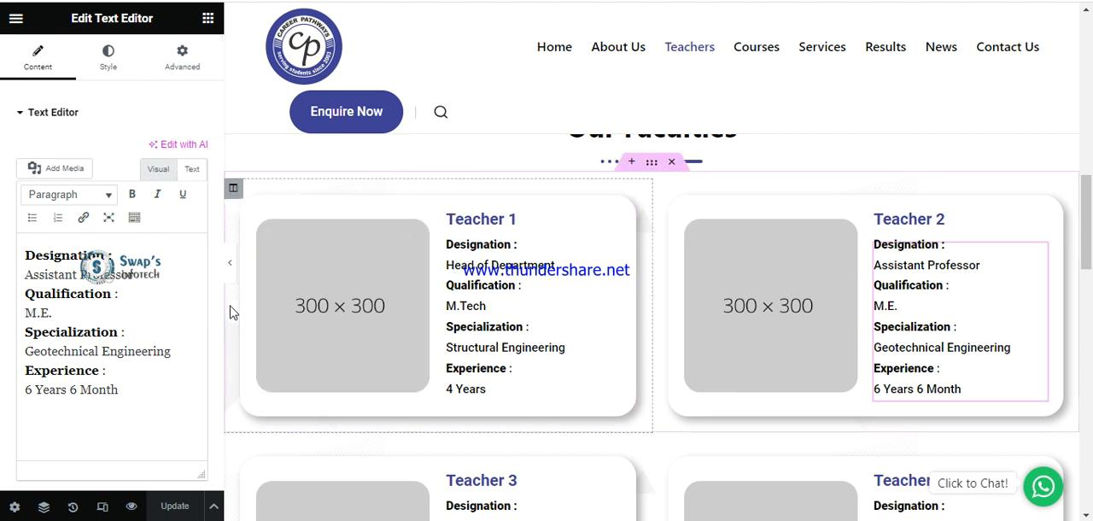
left_click(157, 171)
left_click_drag(2, 290, 5, 279)
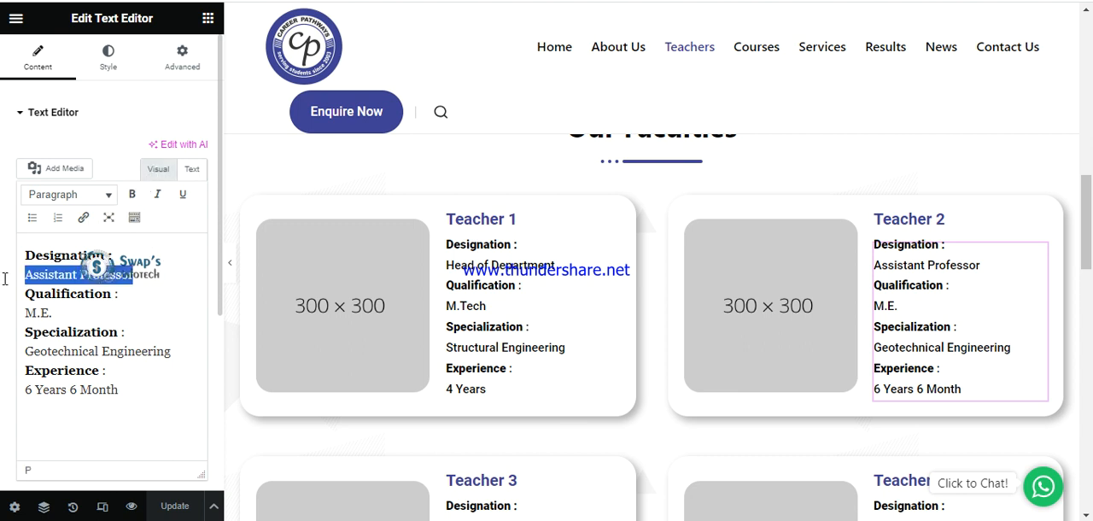
left_click_drag(99, 315, 19, 316)
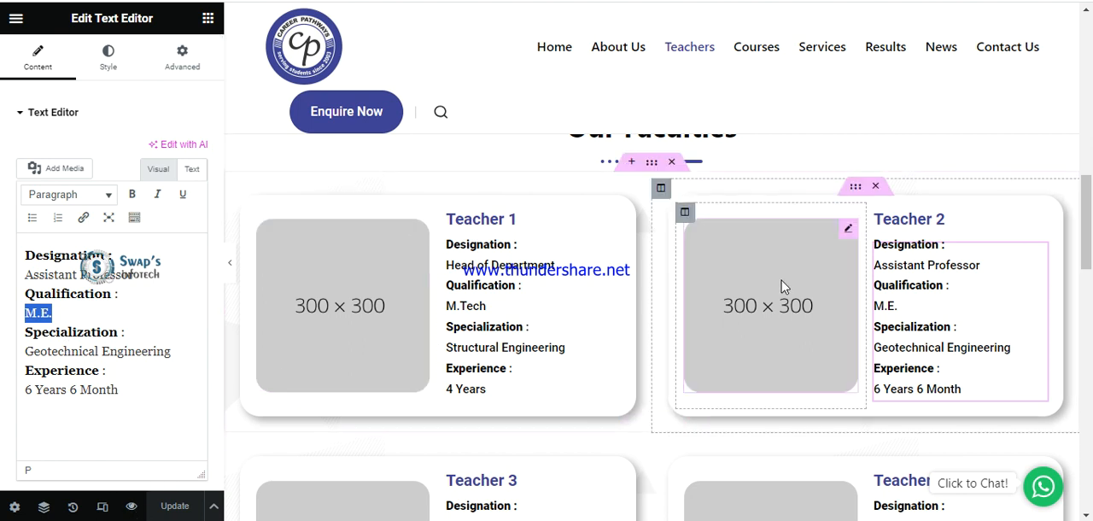
Duplicate the section holding the Teacher 3 and Teacher 4 cards.
scroll(711, 330, "down", 5)
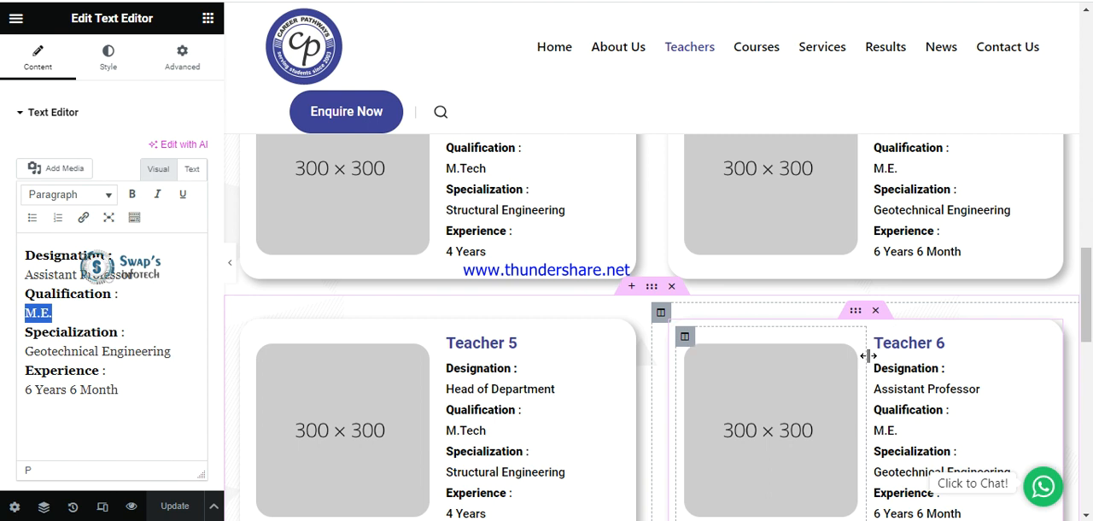
scroll(865, 356, "up", 2)
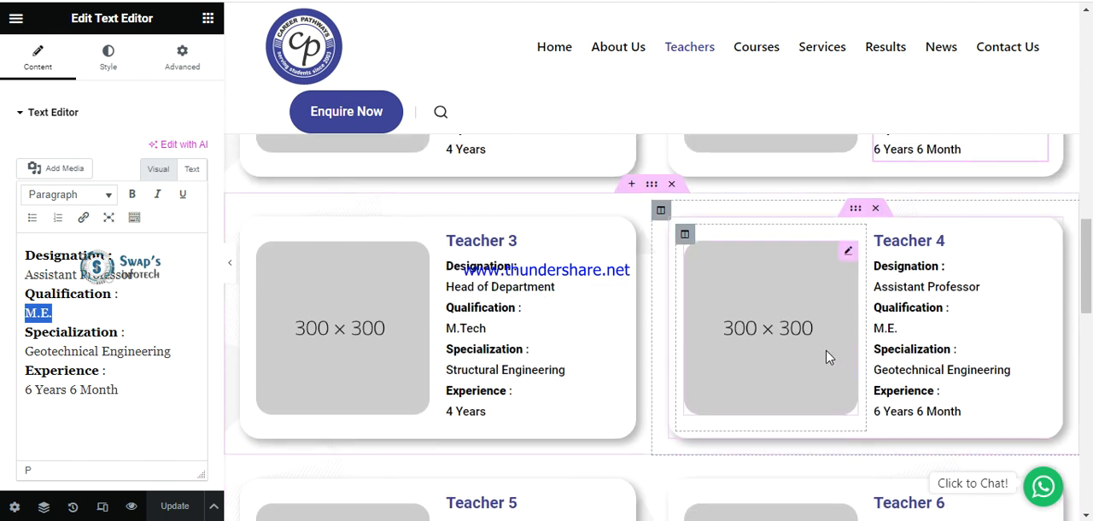
scroll(827, 357, "down", 2)
scroll(768, 333, "up", 2)
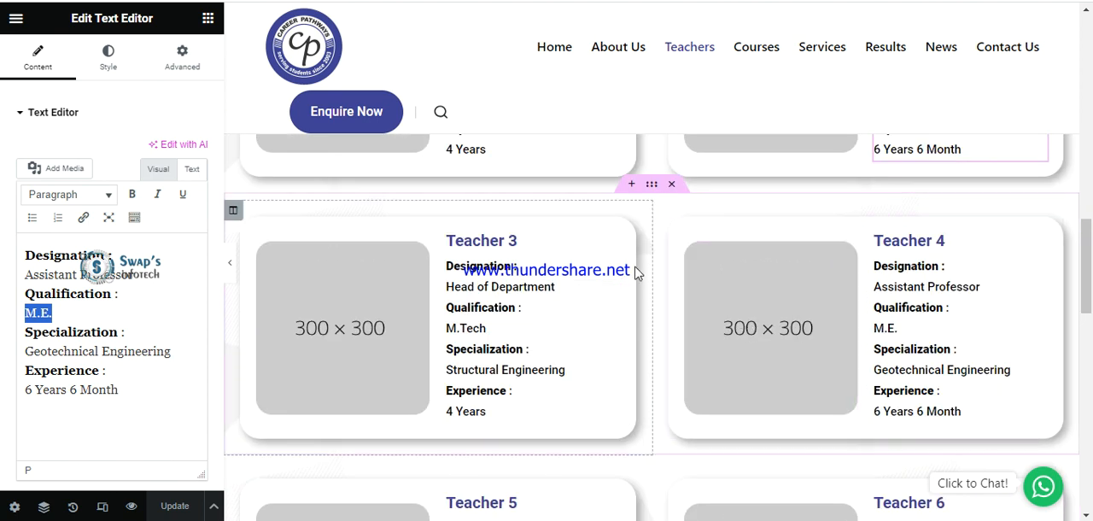
scroll(654, 254, "up", 1)
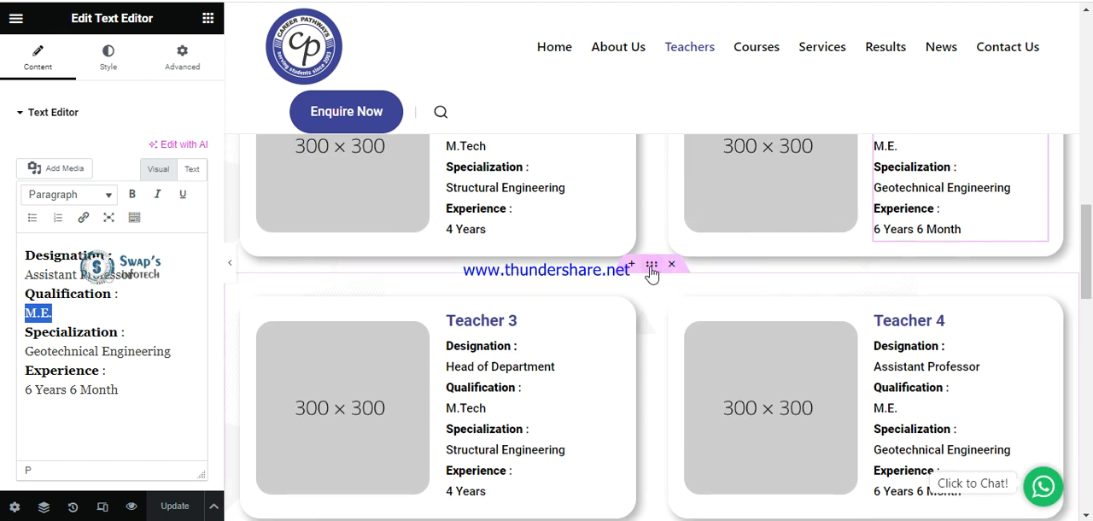
left_click(652, 266)
right_click(651, 266)
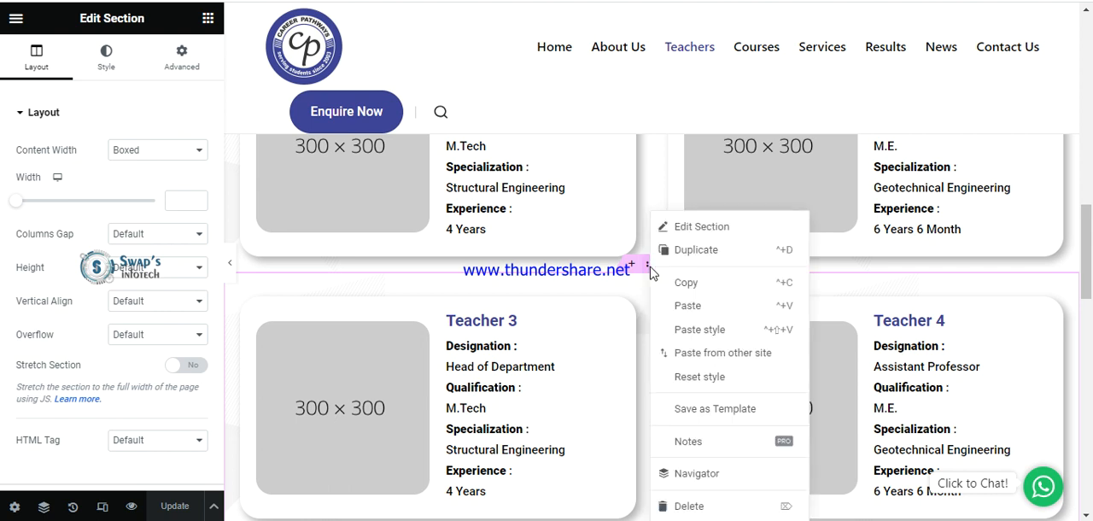
left_click(684, 259)
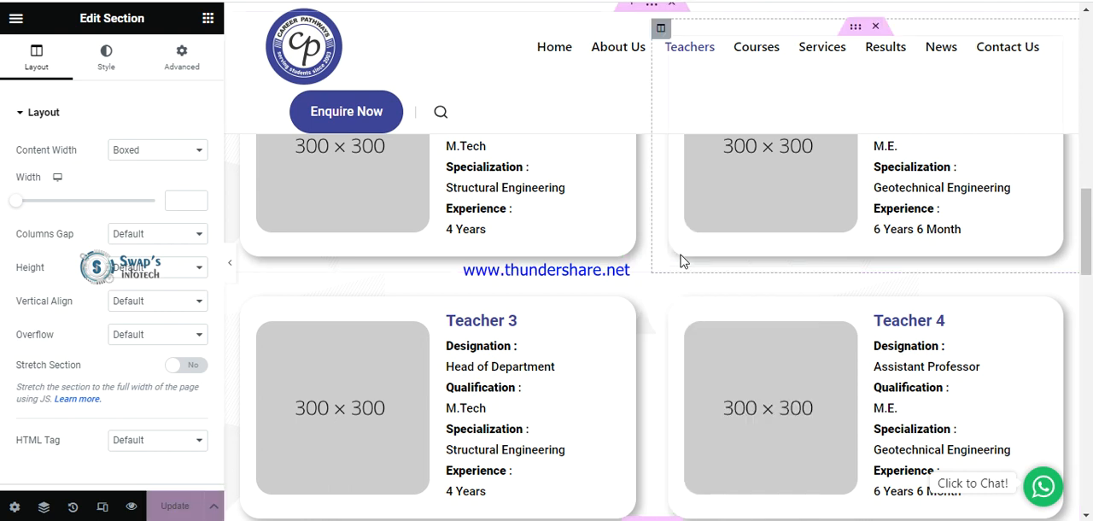
Delete the duplicated section with the Teacher 3 and Teacher 4 cards.
scroll(835, 354, "down", 4)
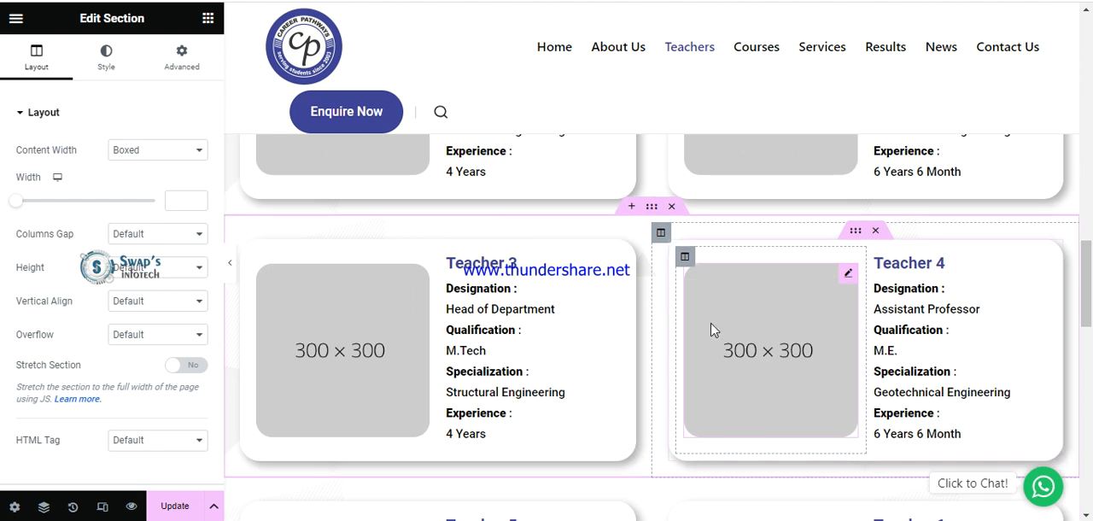
scroll(817, 291, "up", 1)
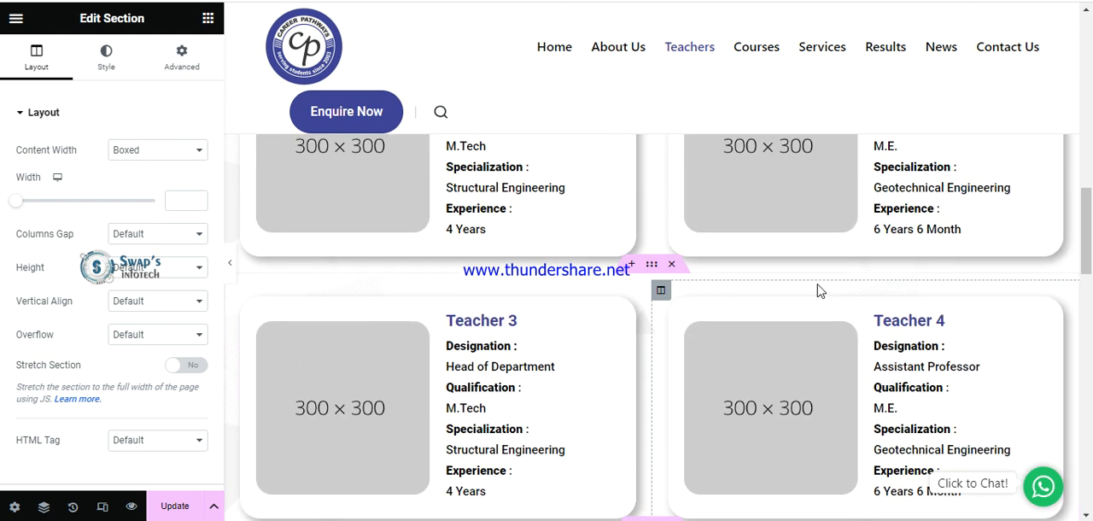
scroll(940, 342, "up", 1)
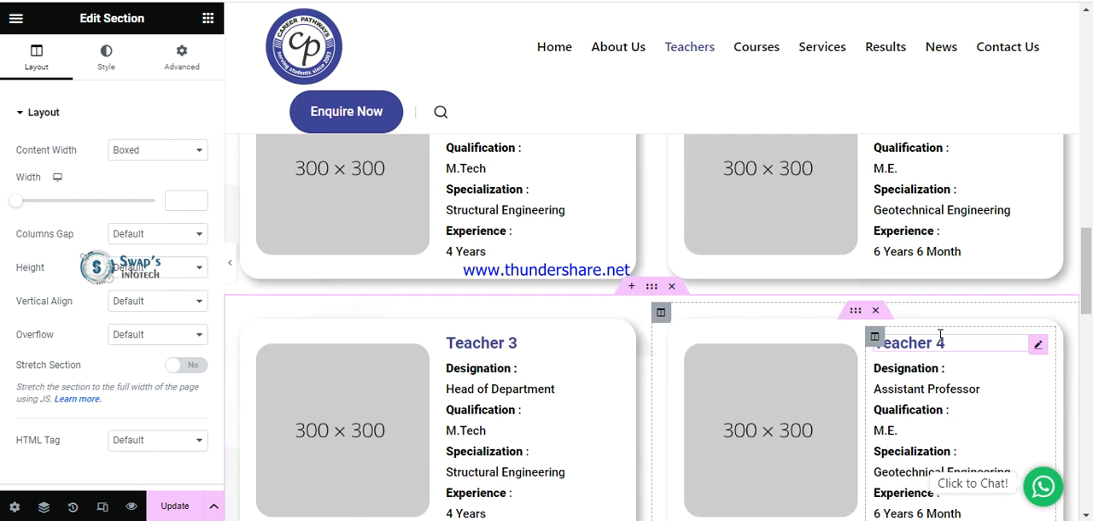
left_click(673, 288)
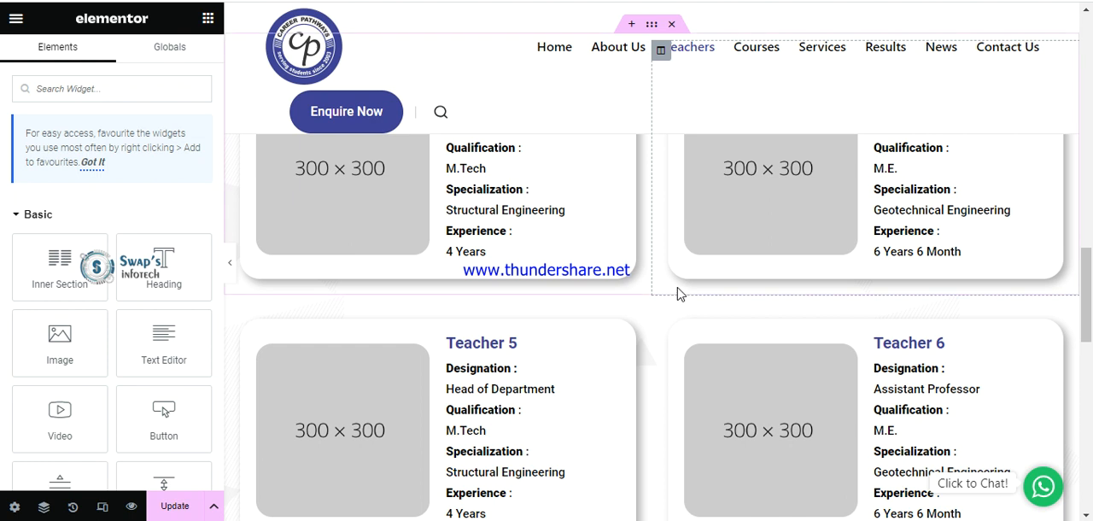
Undo the deletion of the section holding the Teacher 3 and Teacher 4 cards, and update the Teachers page.
key("ctrl+z")
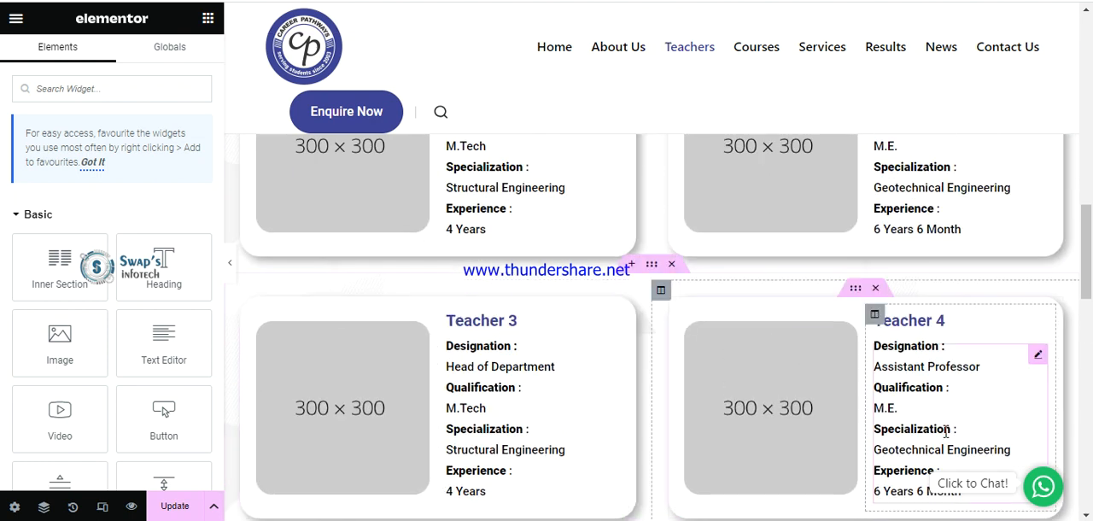
scroll(958, 432, "down", 3)
scroll(846, 367, "down", 4)
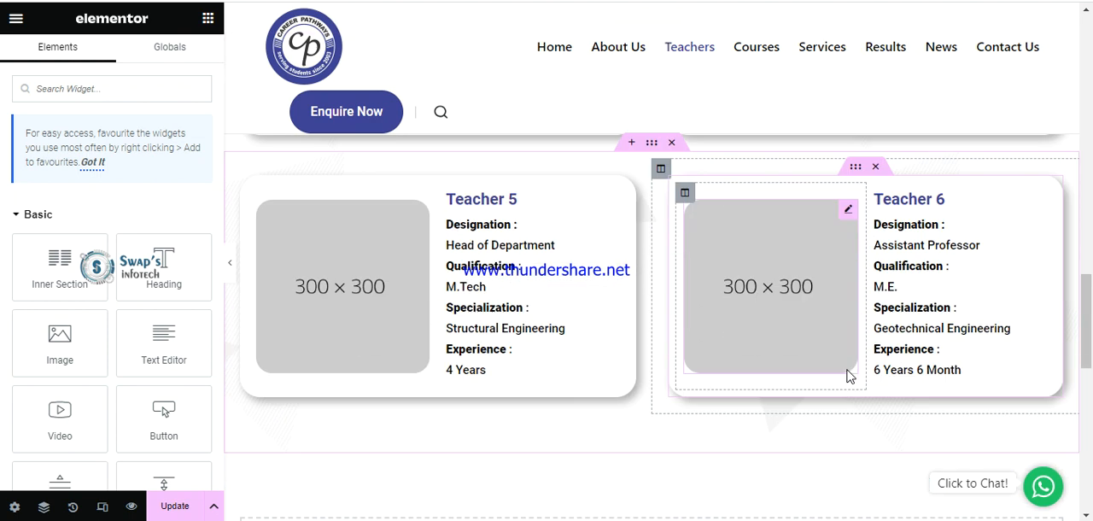
scroll(794, 304, "up", 2)
scroll(795, 304, "up", 5)
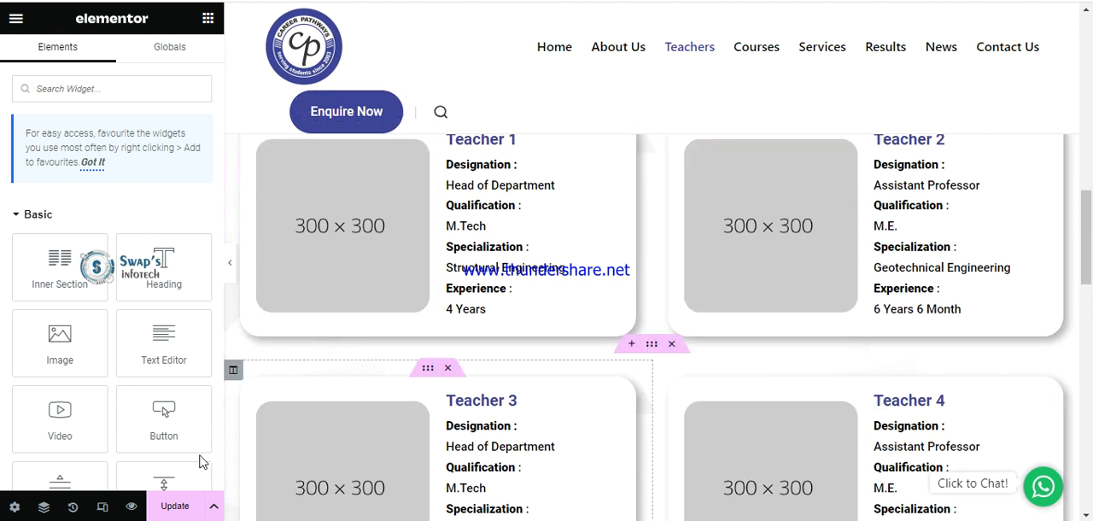
left_click(168, 506)
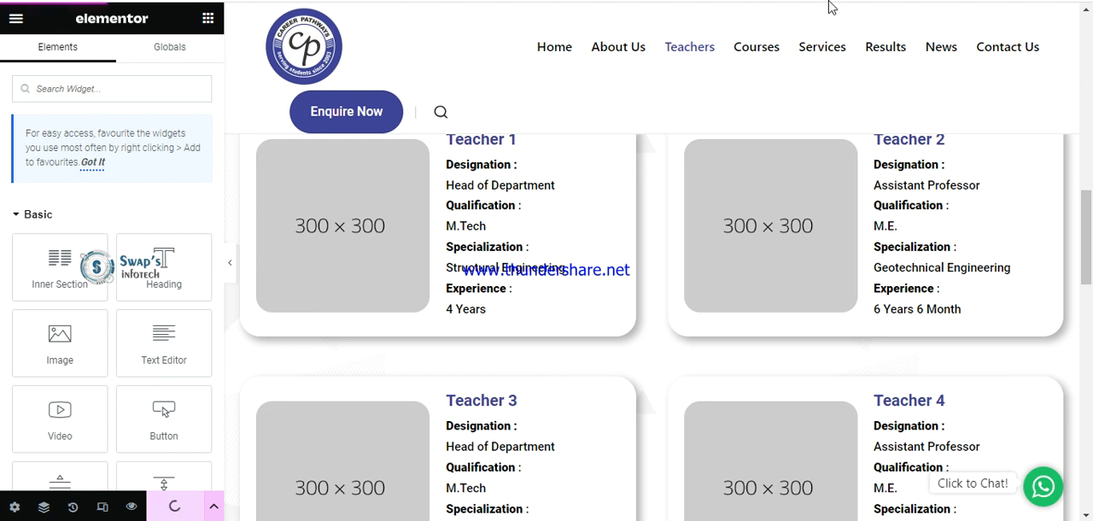
Open the site's Results page in a new tab, look over its sections and locate its Elementor editing option.
right_click(895, 56)
left_click(905, 67)
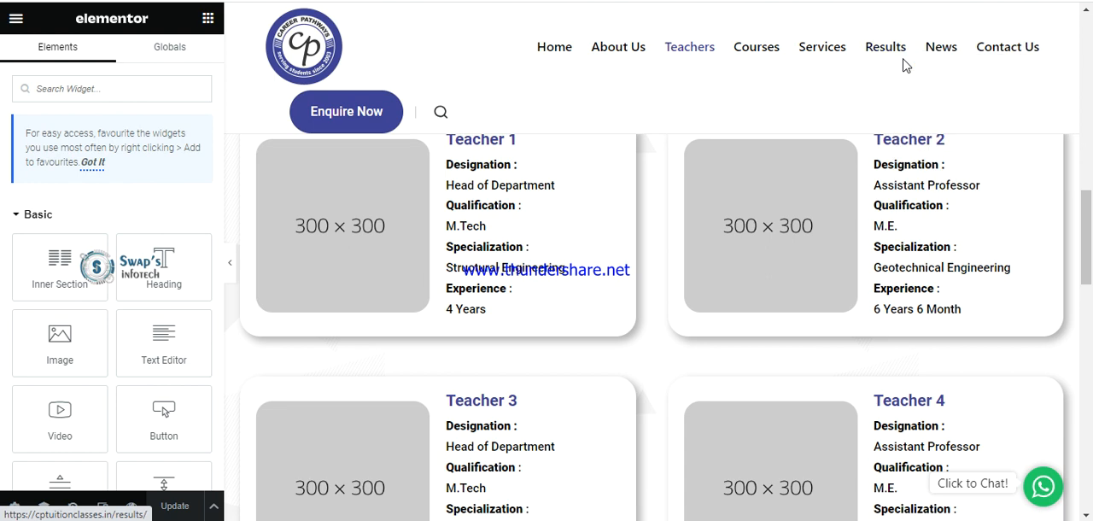
key("ctrl+Tab")
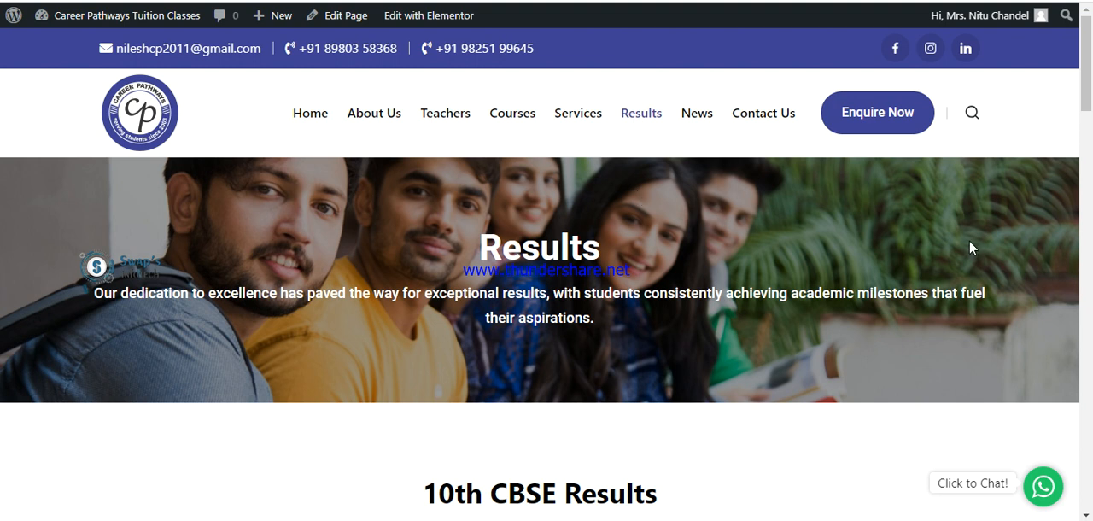
scroll(854, 263, "down", 5)
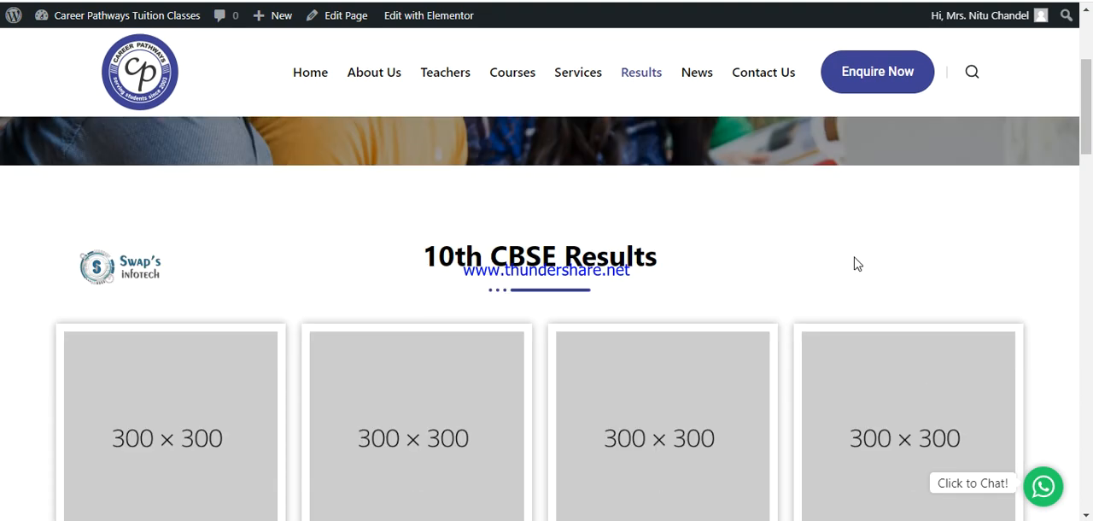
scroll(854, 263, "down", 12)
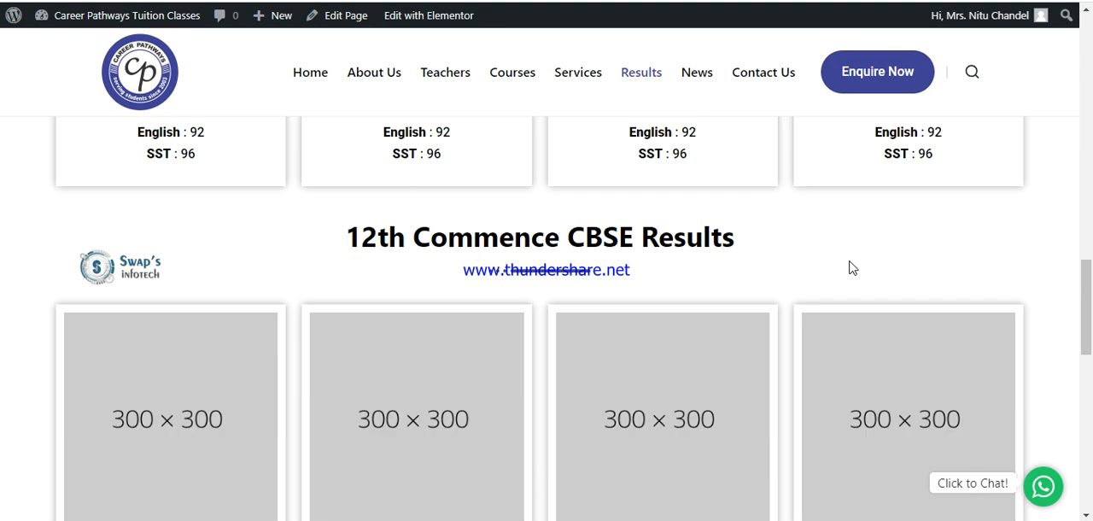
scroll(848, 267, "up", 17)
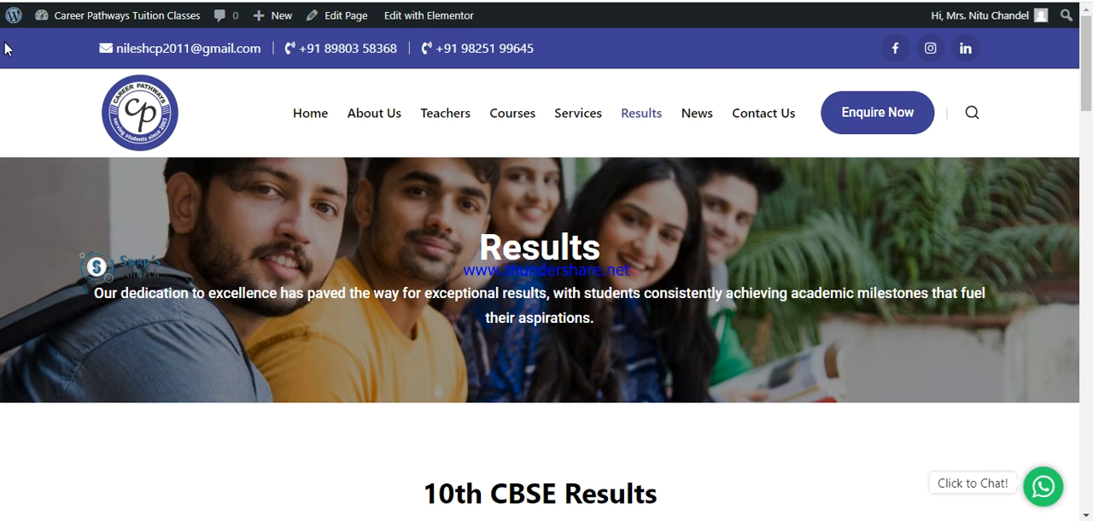
mouse_move(421, 19)
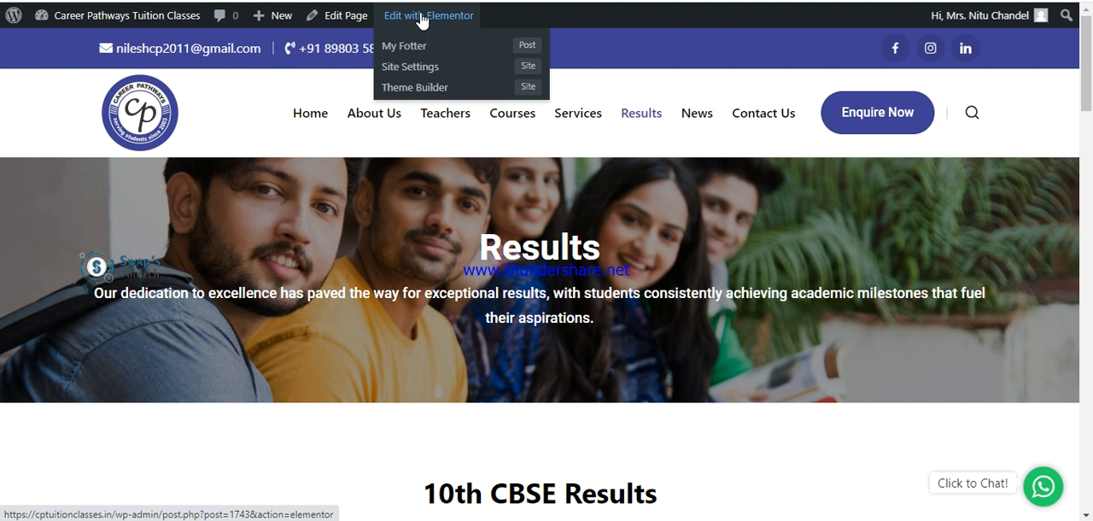
Examine the first student card under 10th CBSE Results, highlighting its Maths, Science, English and SST marks.
scroll(334, 361, "down", 5)
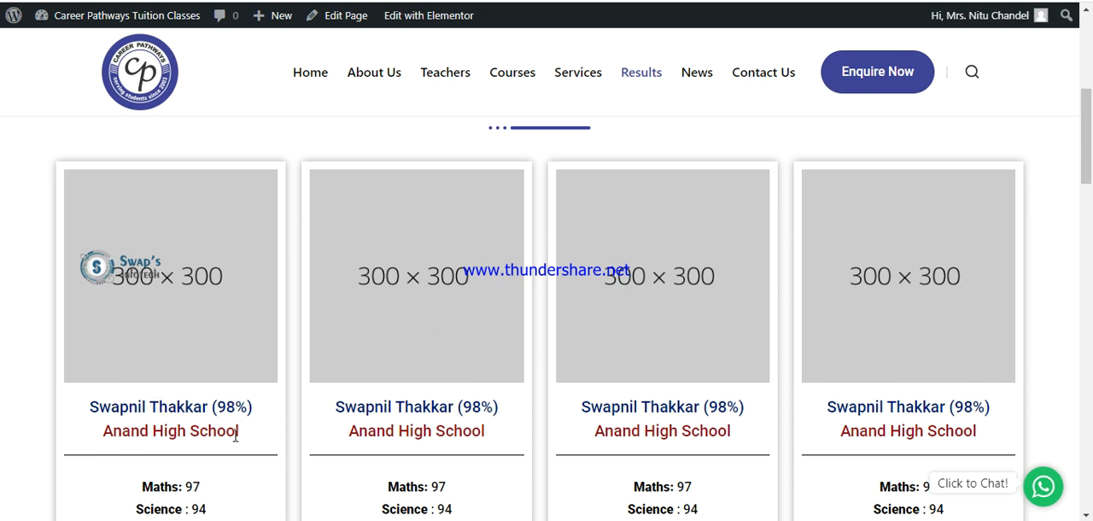
scroll(229, 436, "down", 2)
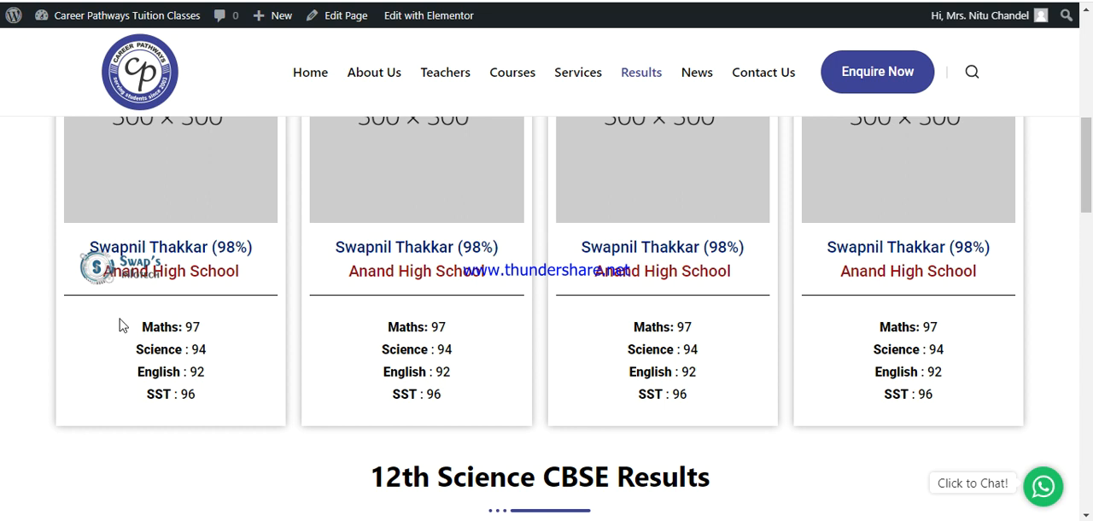
left_click_drag(140, 329, 211, 398)
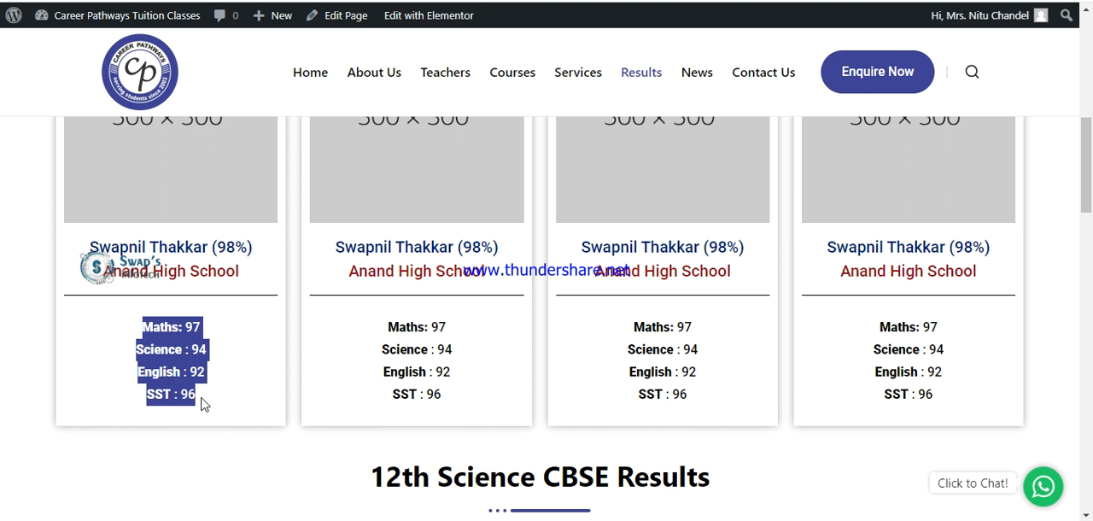
scroll(245, 285, "down", 3)
scroll(245, 286, "up", 5)
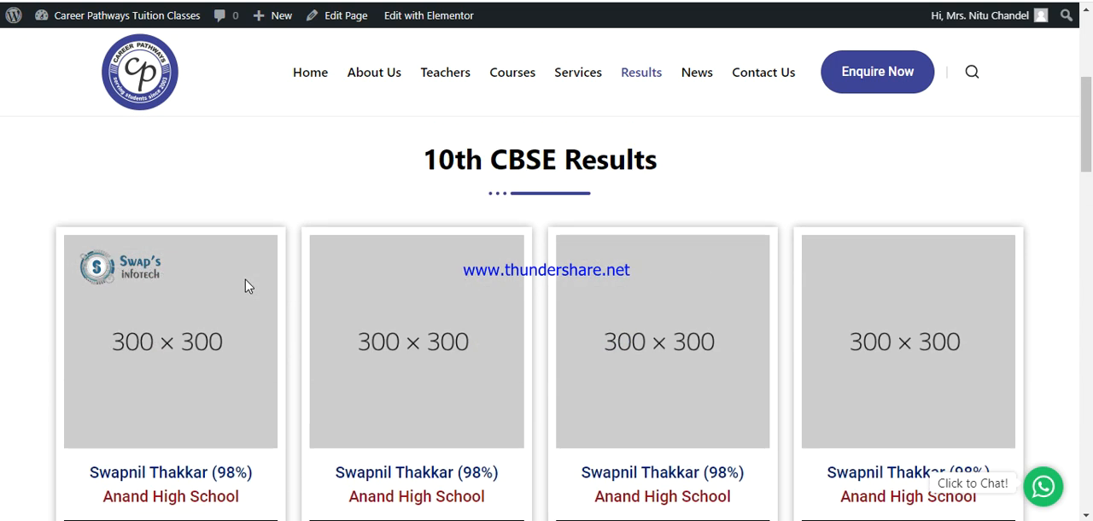
scroll(244, 285, "up", 2)
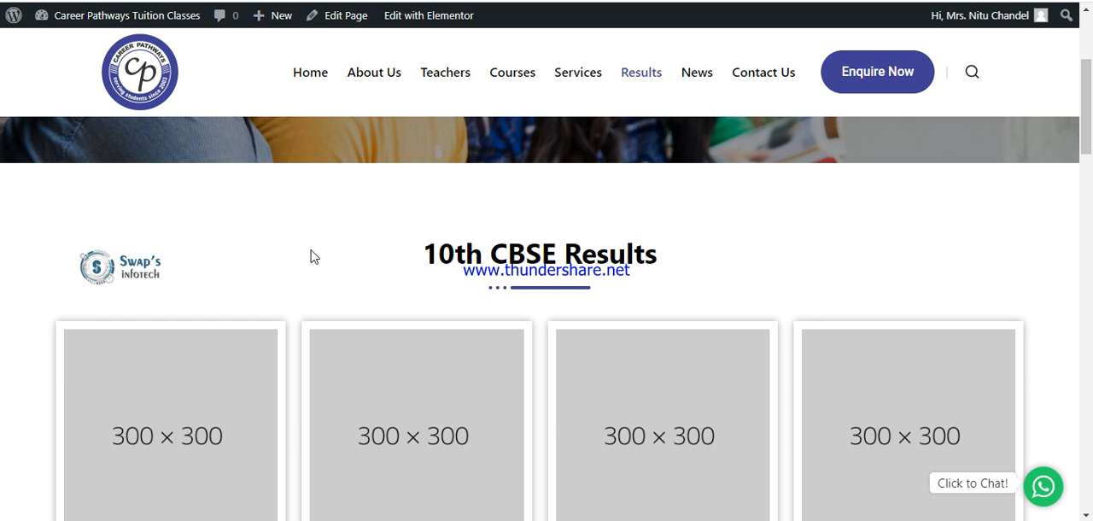
scroll(312, 256, "down", 2)
scroll(340, 267, "down", 3)
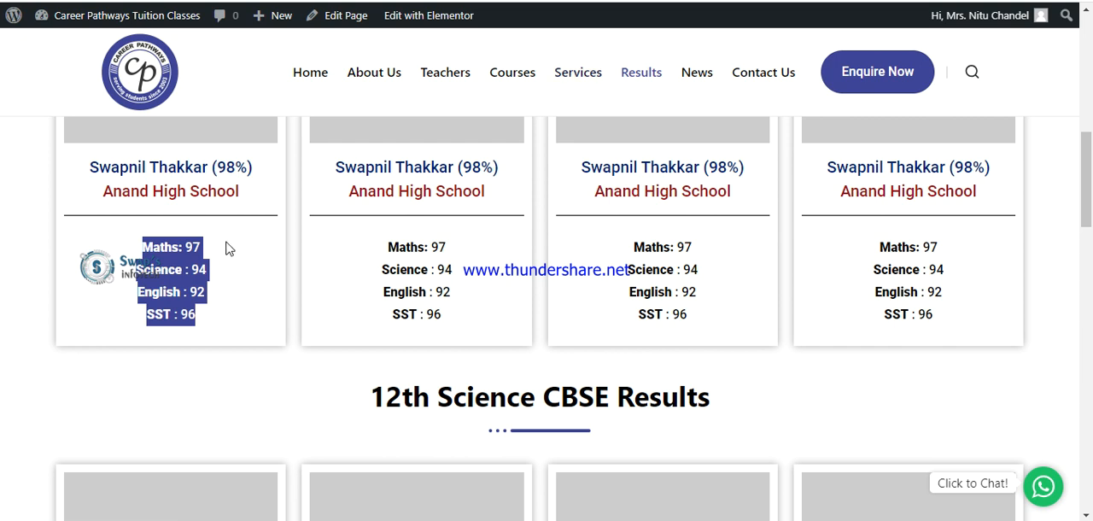
Compare the student cards in the Results page's 10th CBSE, 12th Science and 12th Commerce sections.
scroll(781, 305, "down", 6)
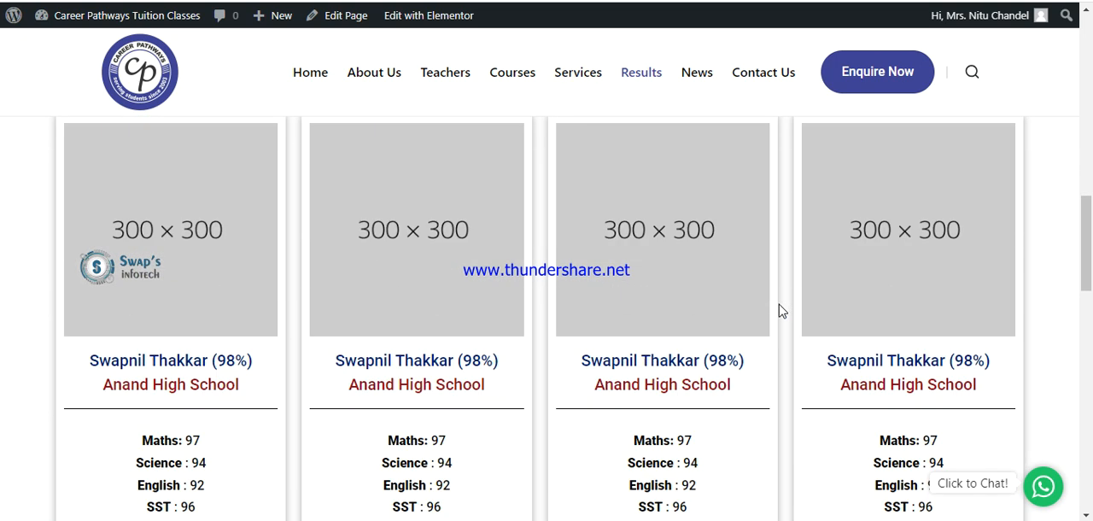
scroll(695, 303, "up", 10)
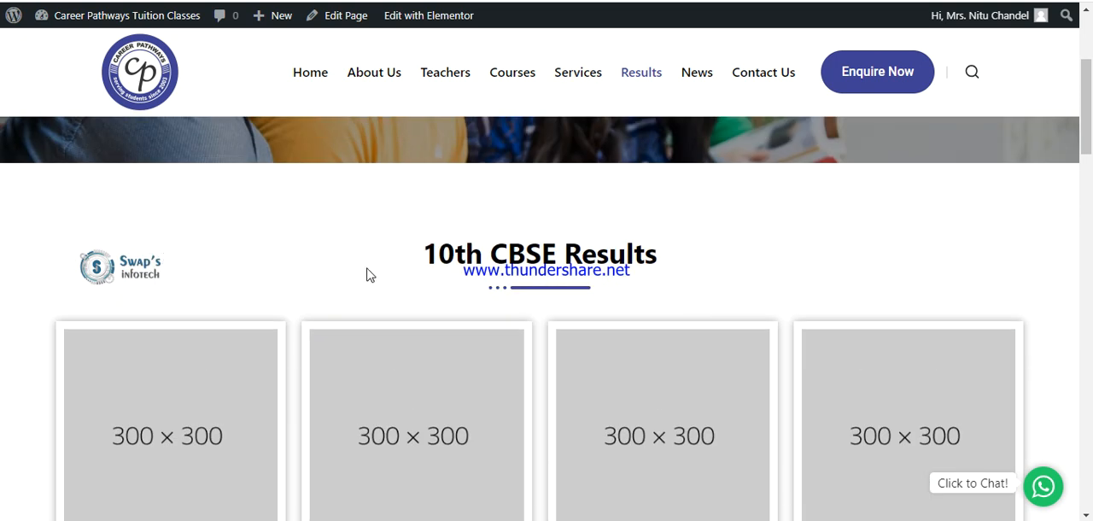
scroll(459, 282, "down", 10)
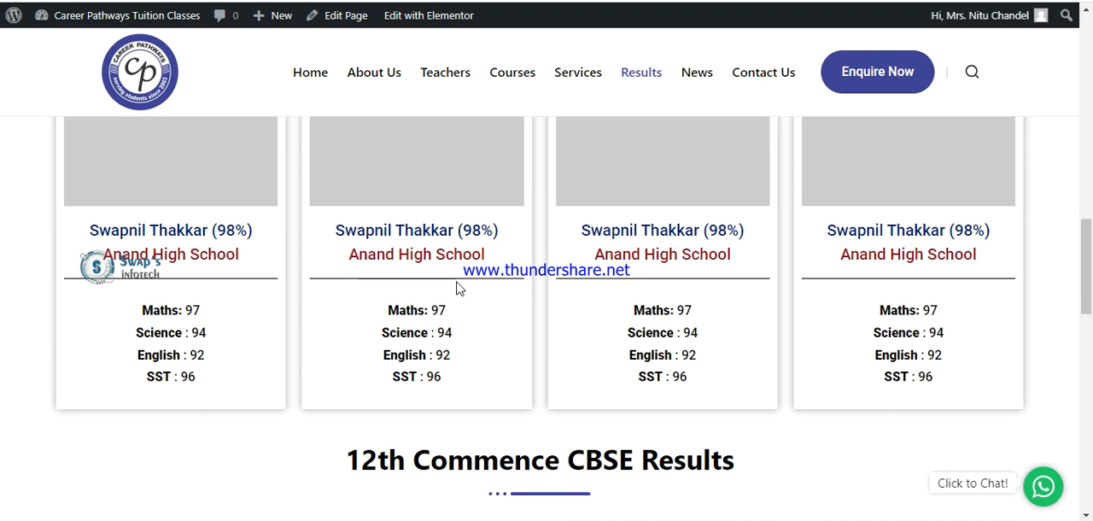
scroll(413, 287, "up", 9)
scroll(413, 289, "up", 1)
scroll(412, 290, "down", 1)
scroll(410, 288, "down", 3)
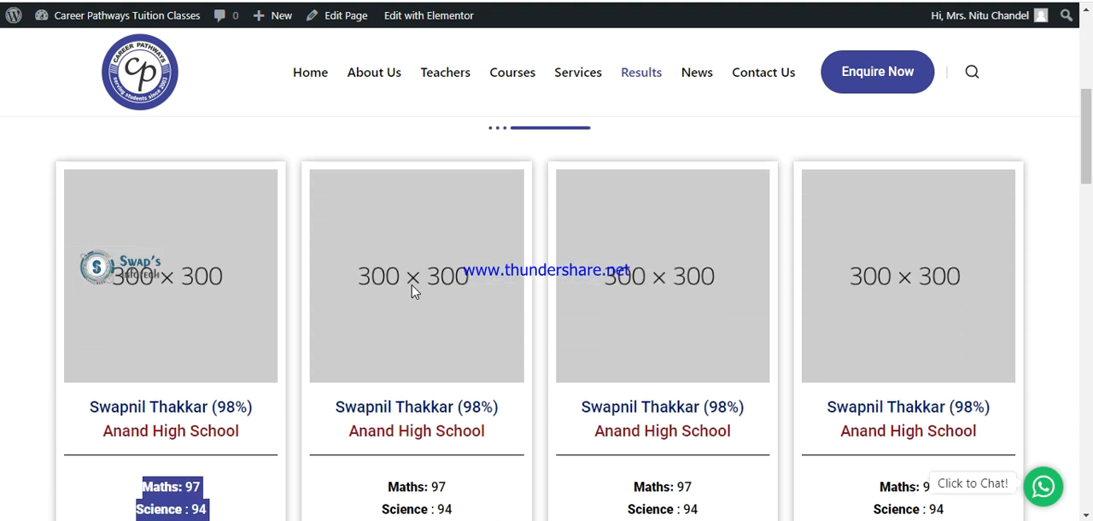
scroll(478, 330, "up", 3)
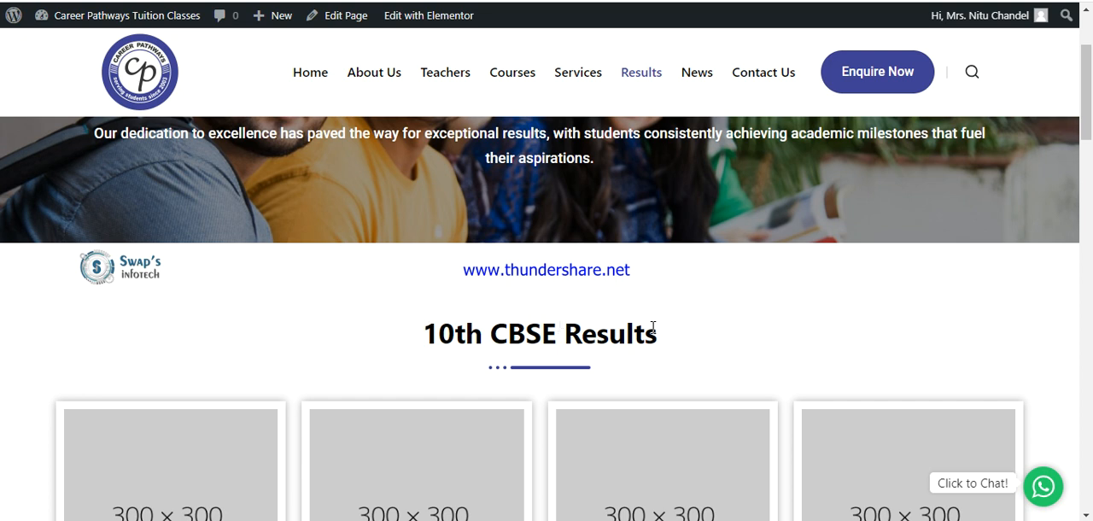
scroll(584, 320, "up", 3)
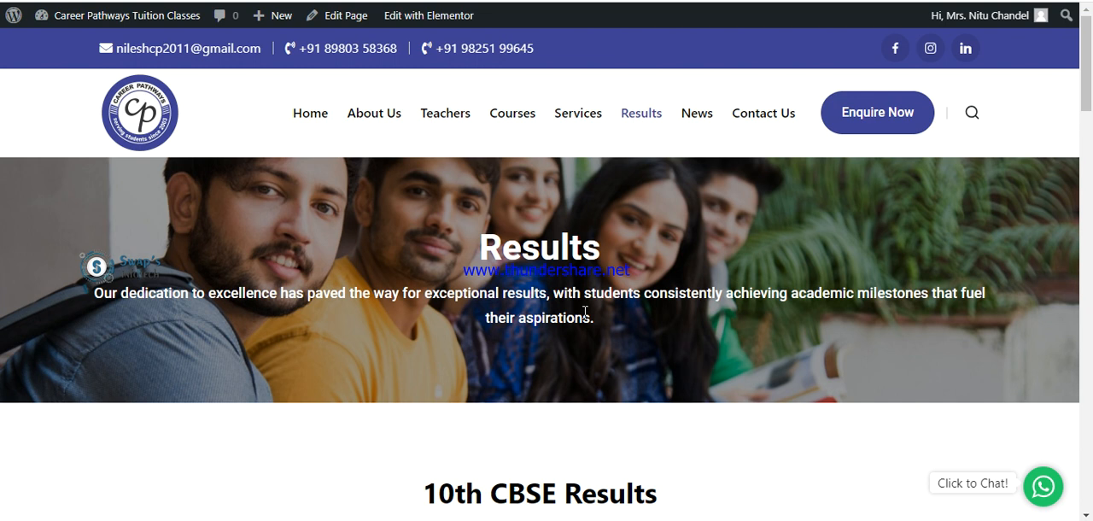
Leave the Results page and create a new post from the WordPress dashboard.
left_click(698, 118)
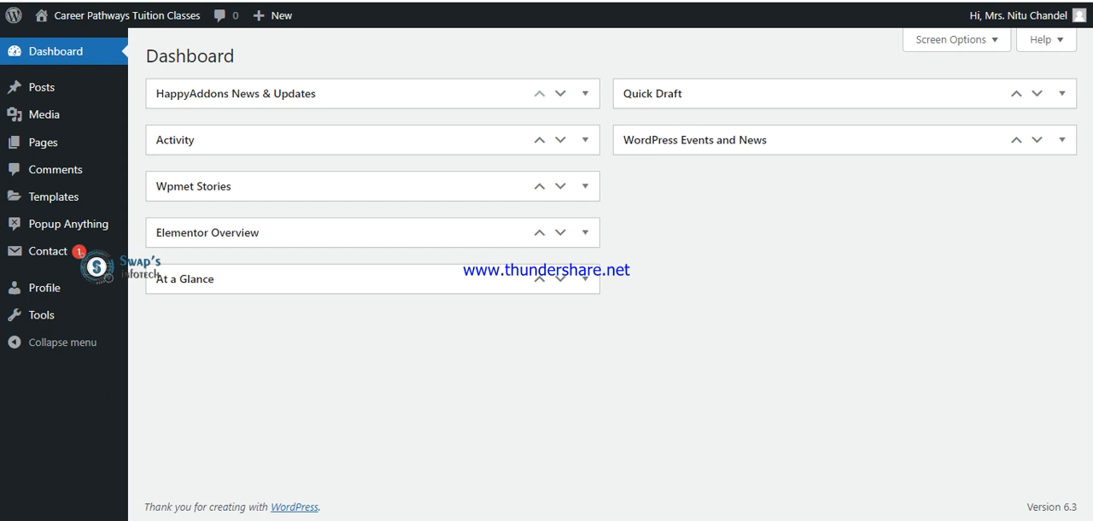
mouse_move(47, 99)
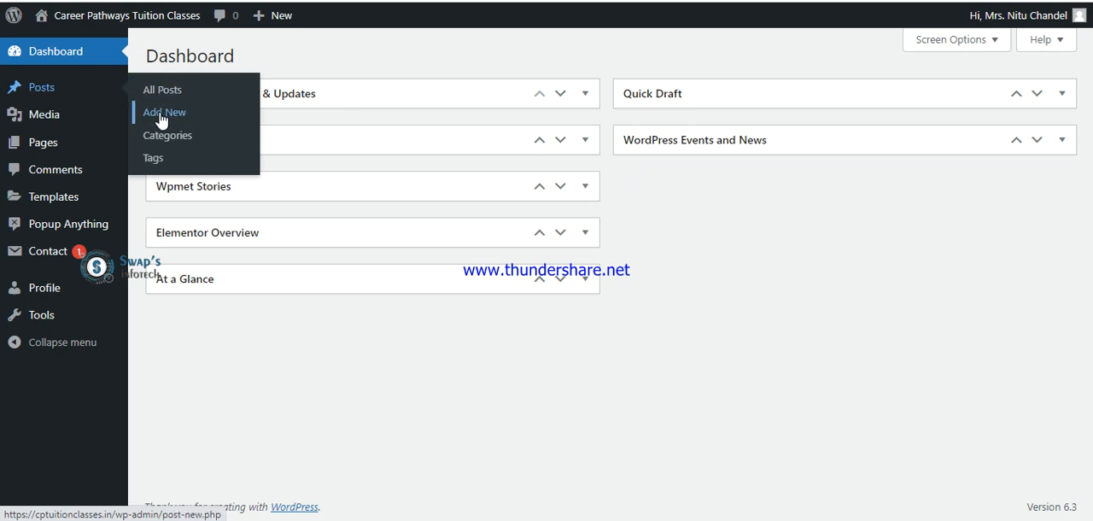
mouse_move(275, 27)
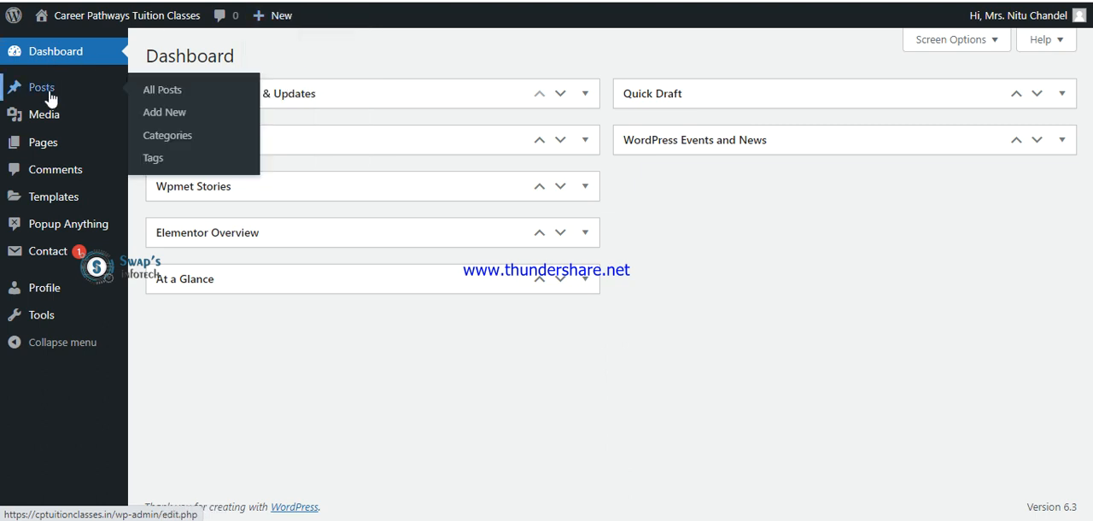
left_click(161, 115)
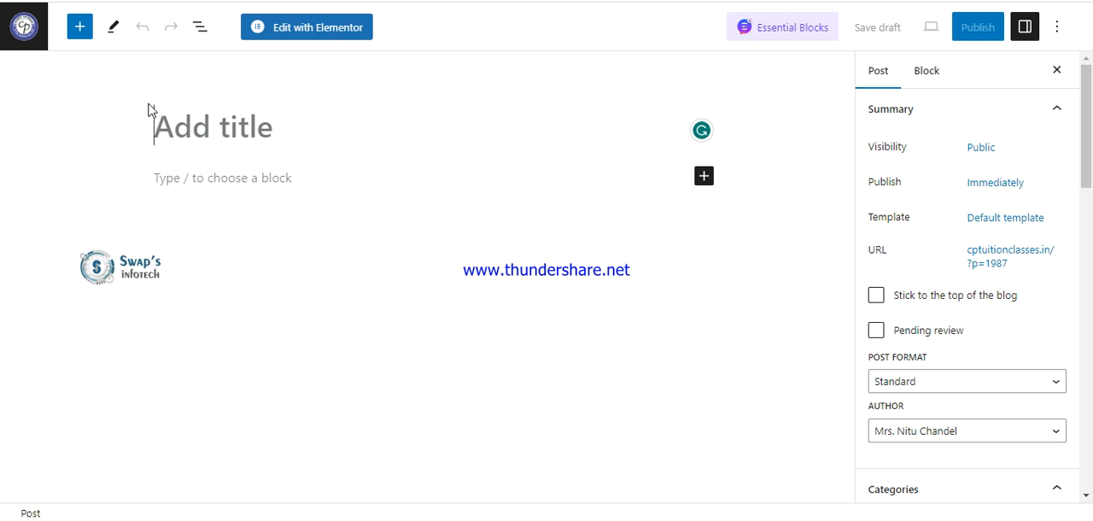
Enter "CBSE 12th Science Reults Are Upload" as the post's title.
type("CBSC")
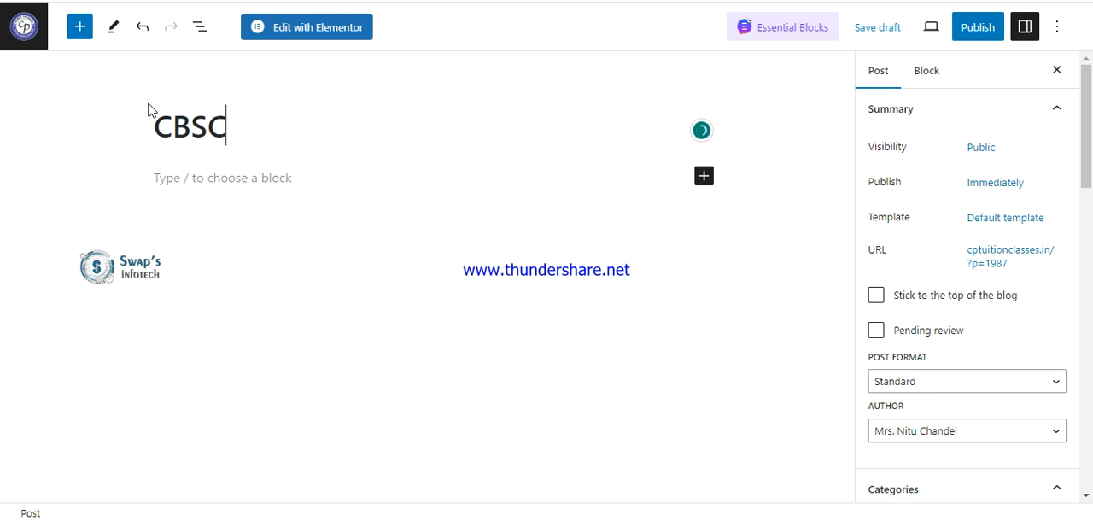
key("BackSpace")
type("E 12th Science Reults Are ")
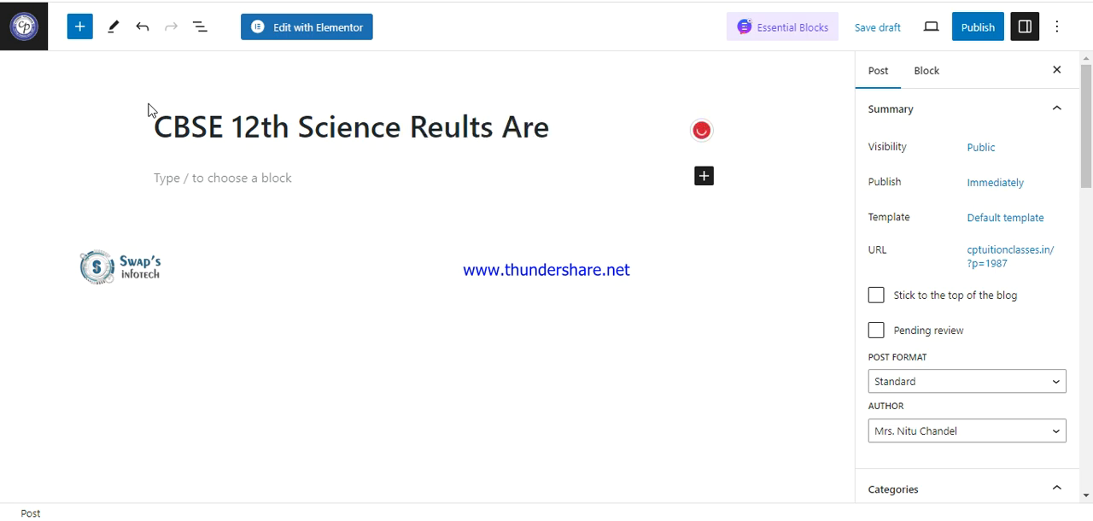
type("Upload")
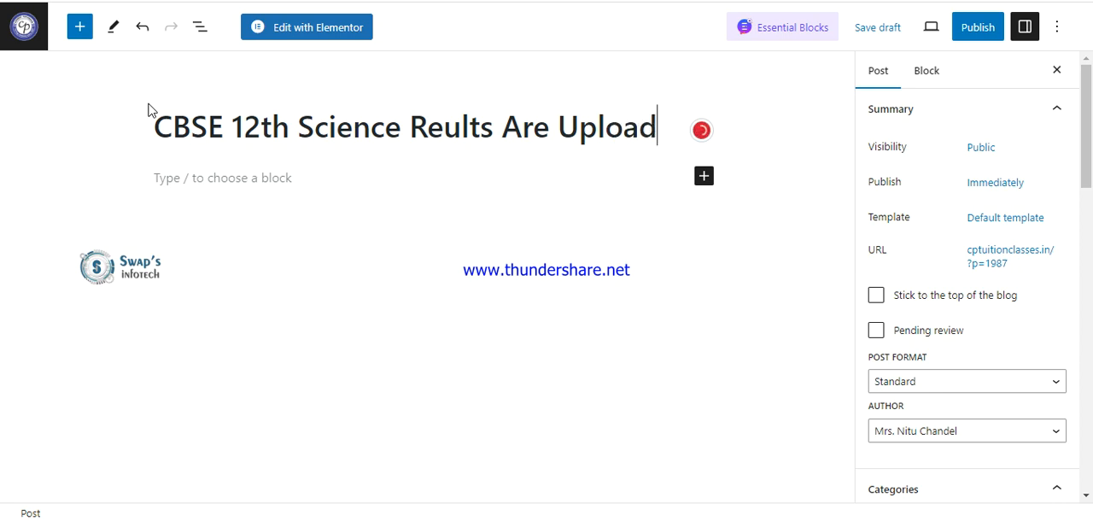
Replace the word "Upload" in the post title with "Declared".
left_click(288, 176)
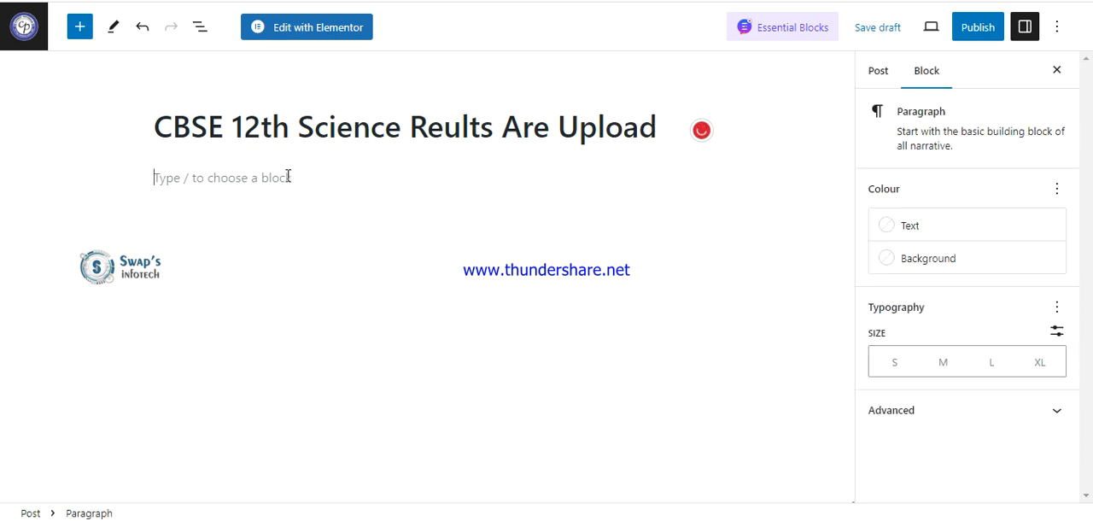
left_click(658, 130)
double_click(657, 133)
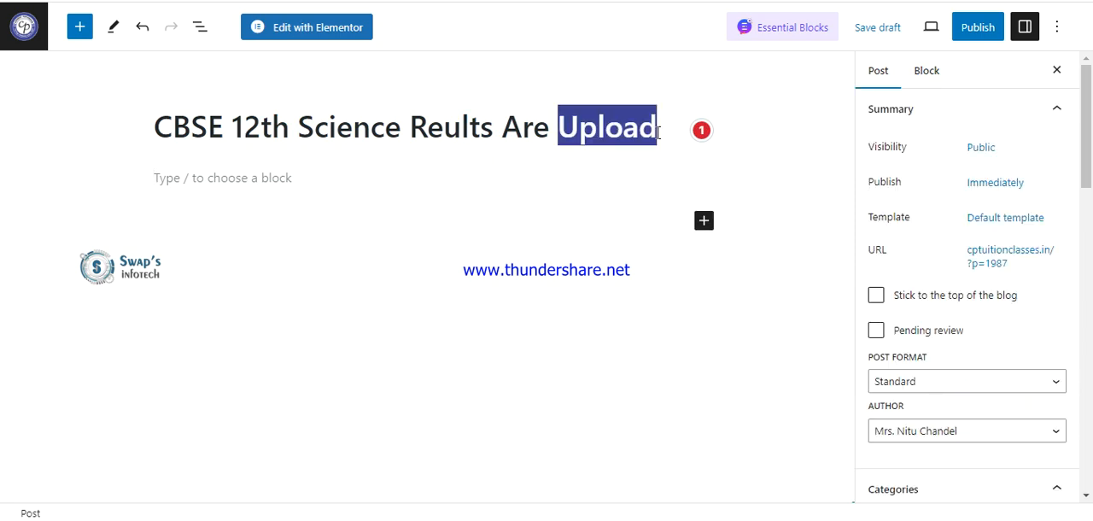
type("Declared")
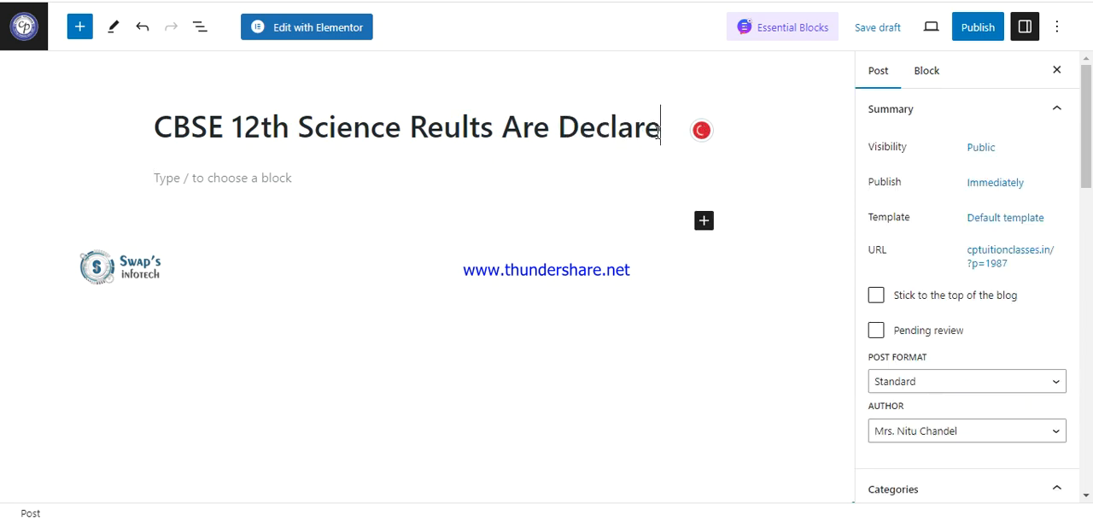
Start the post body with the sentence "Our students get good results in each subjects of 12th science cbse exam.".
left_click(307, 185)
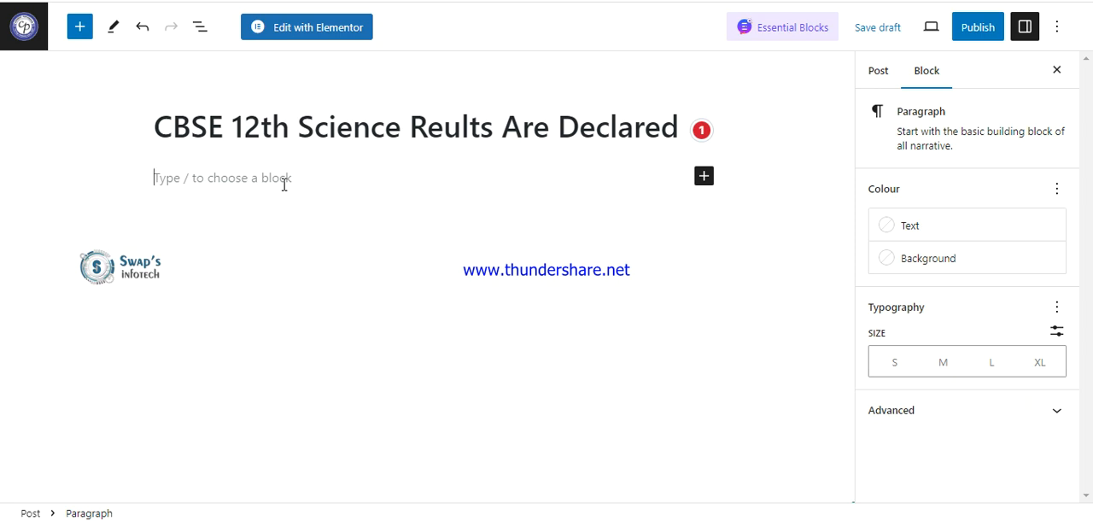
type("Our students")
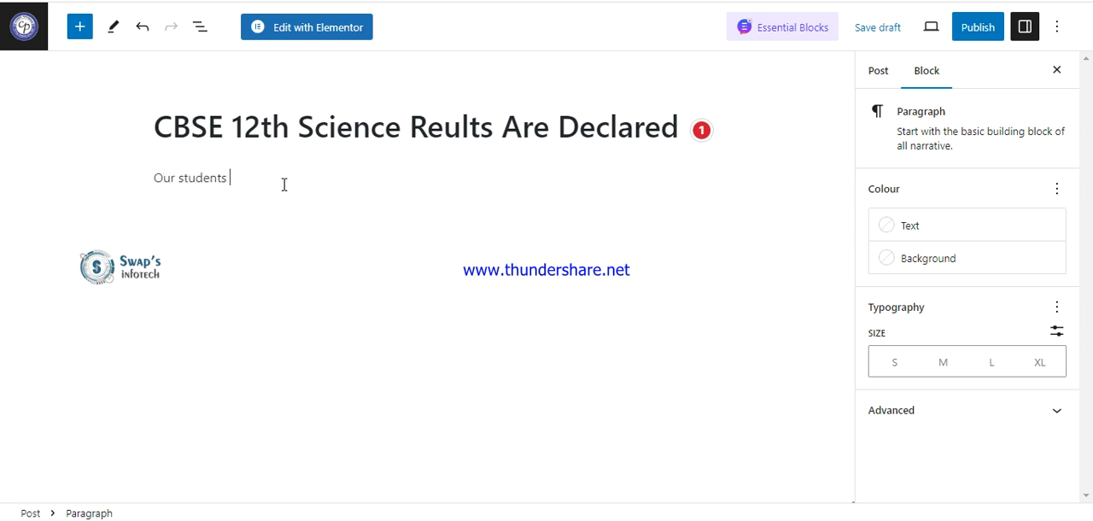
type(" got")
key("ctrl+shift+Left")
type("get good results in each subject")
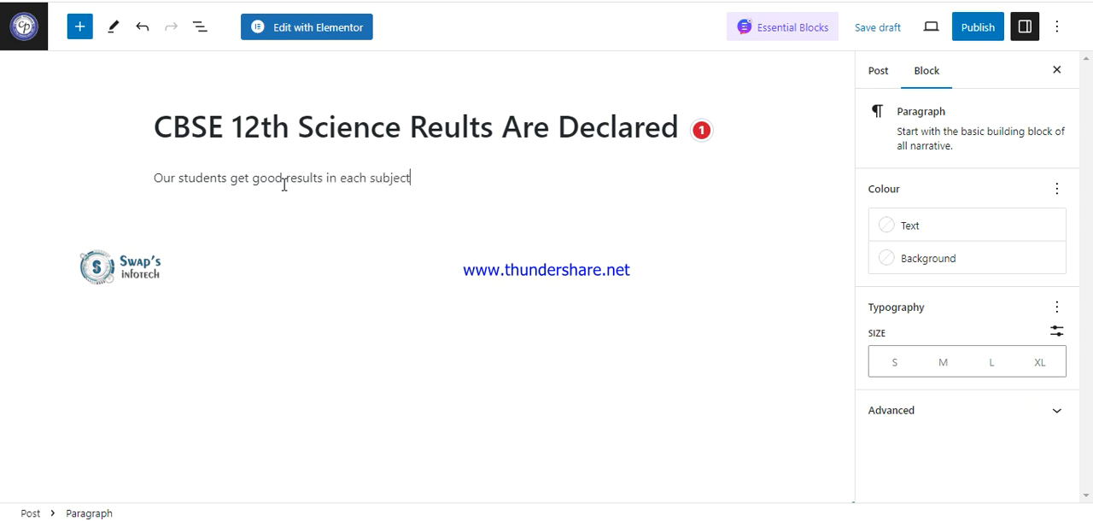
type("s of 12th science cbse")
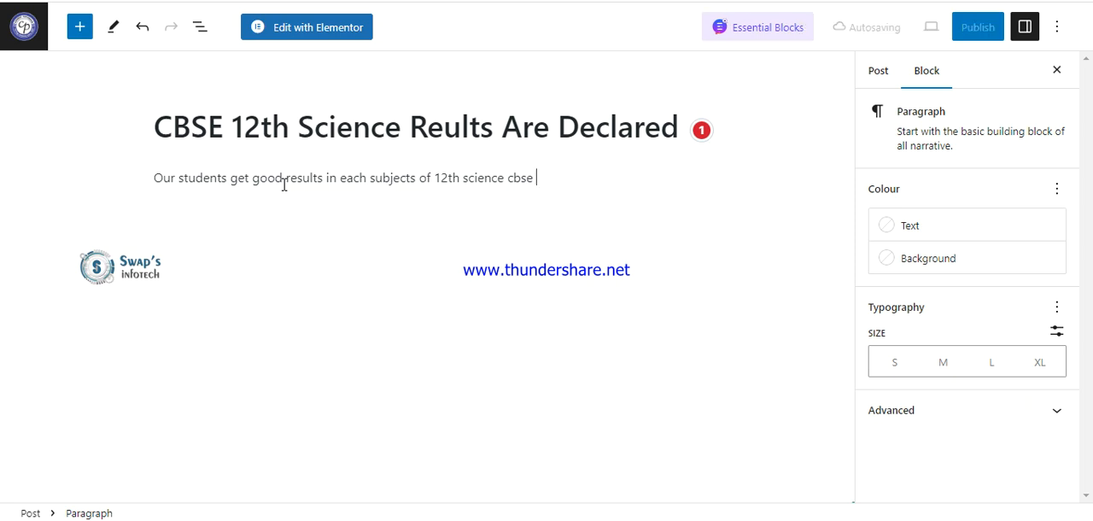
type(" exam")
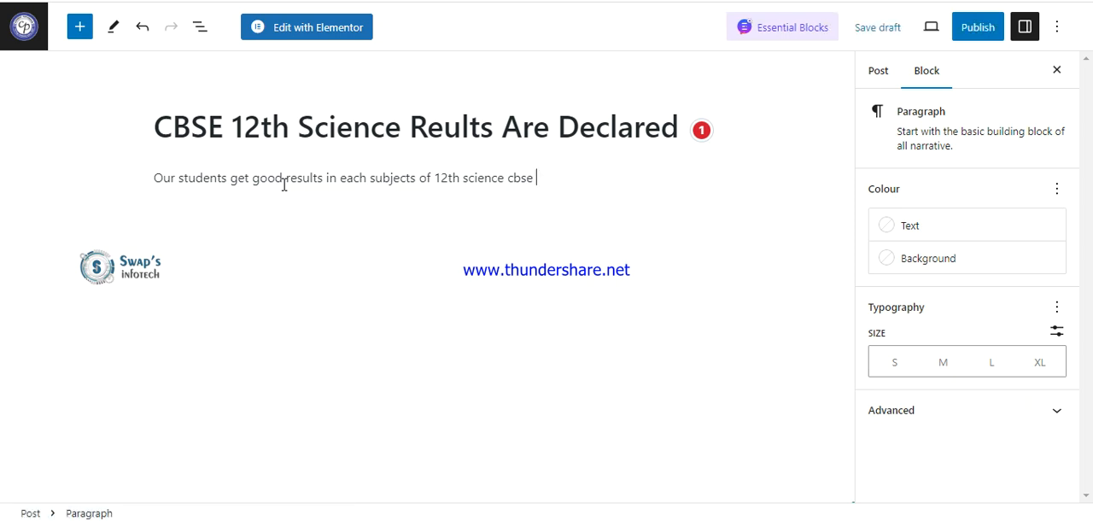
type(". ")
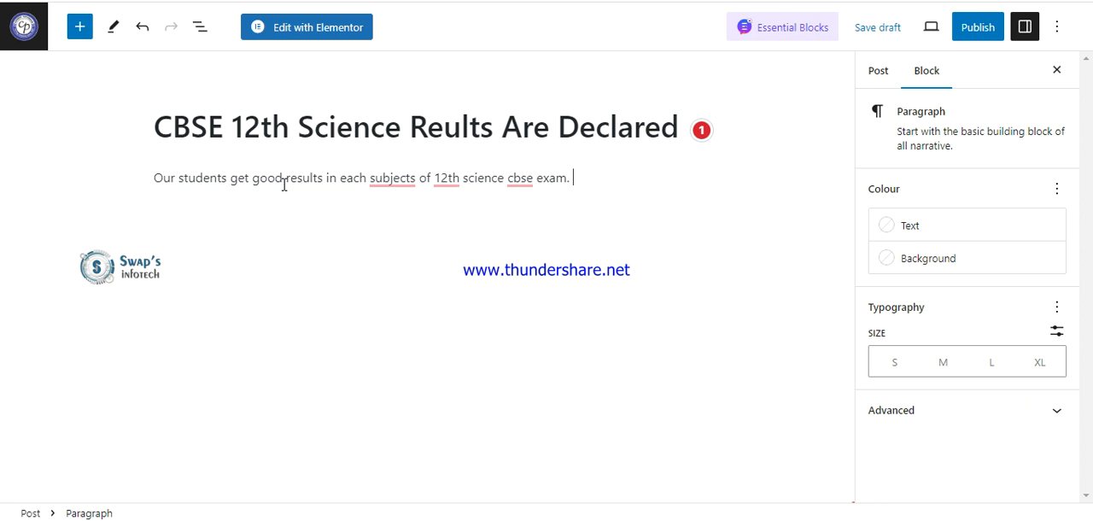
type("We produd on our teachers who work ")
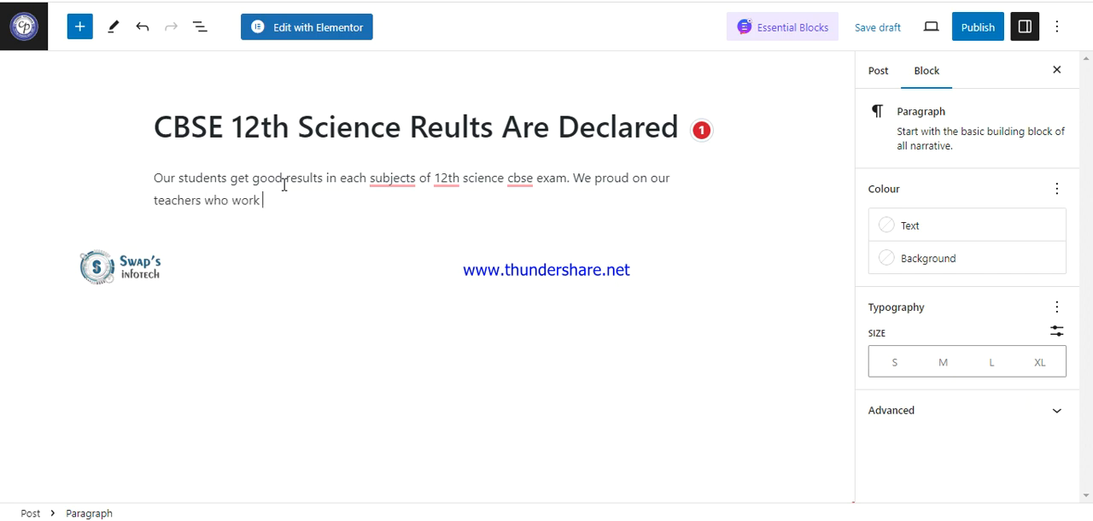
type("hard for our students bet")
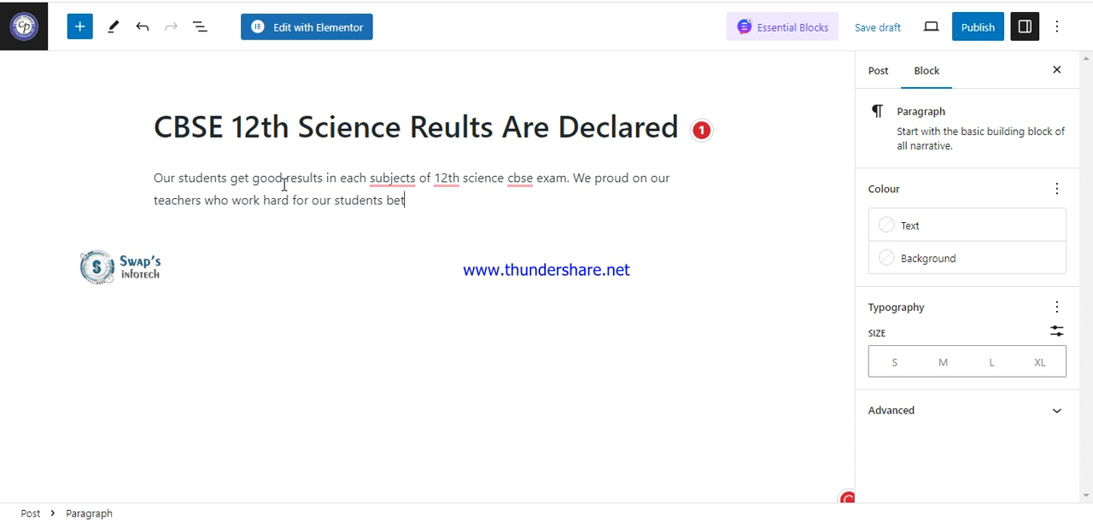
type("ter futures and better results.")
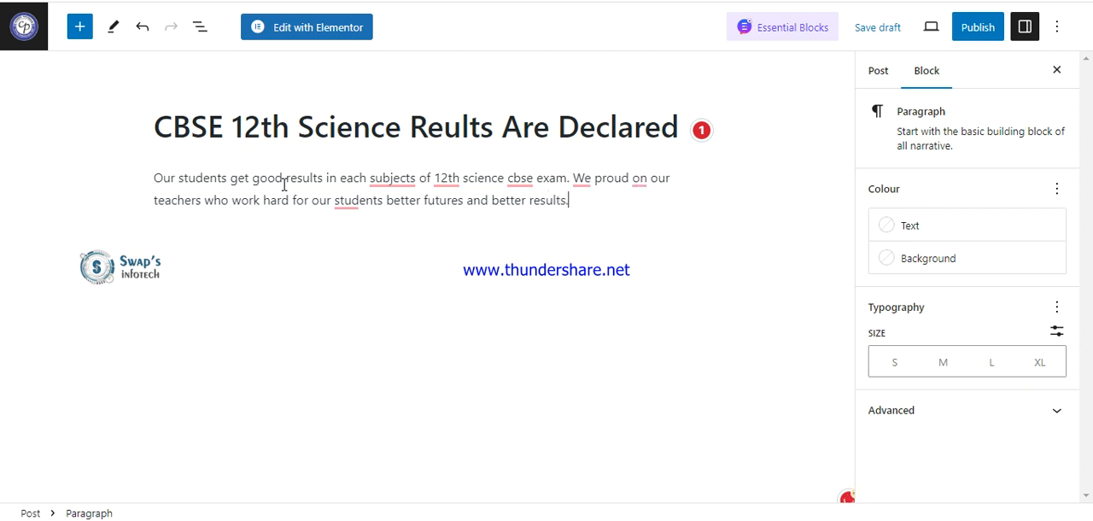
Continue the paragraph with "We proud on our teachers who work hard for our students better futures and better results." and end it.
key("Return")
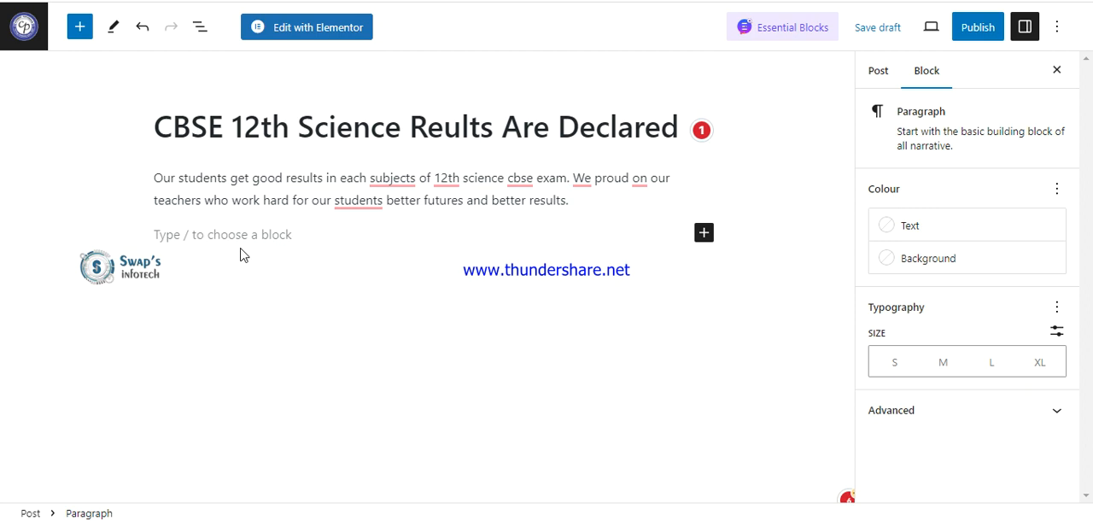
left_click(705, 233)
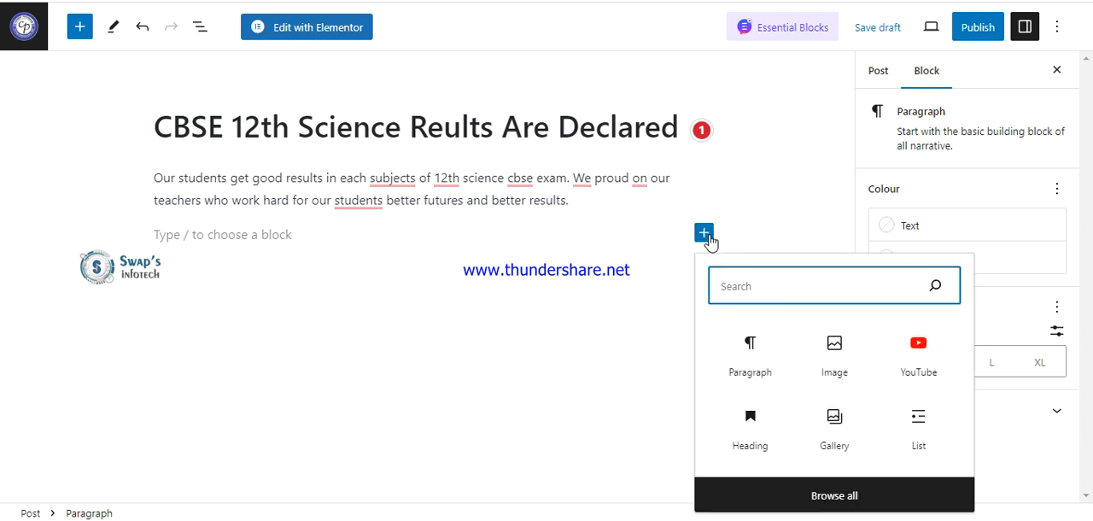
left_click(580, 201)
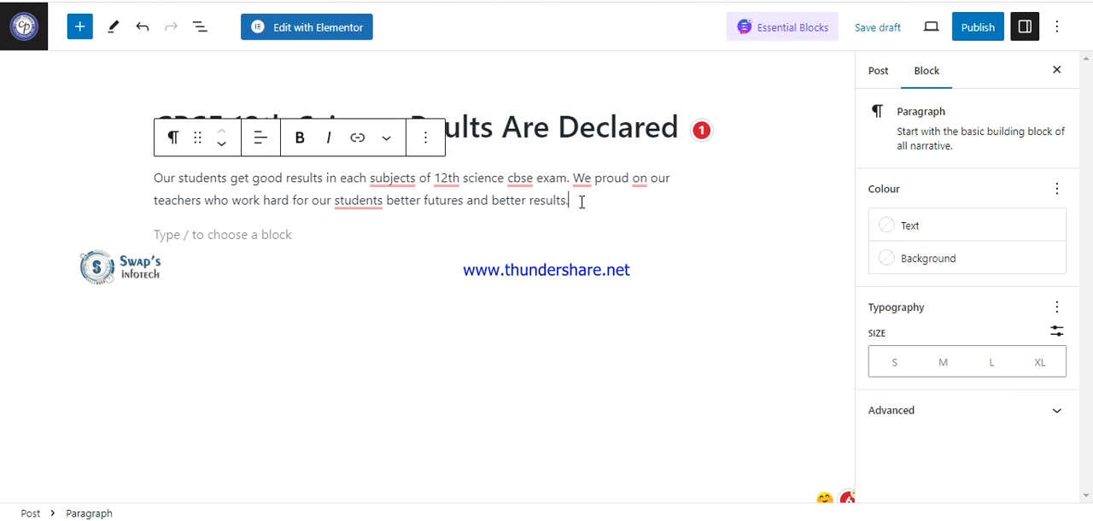
key("Down")
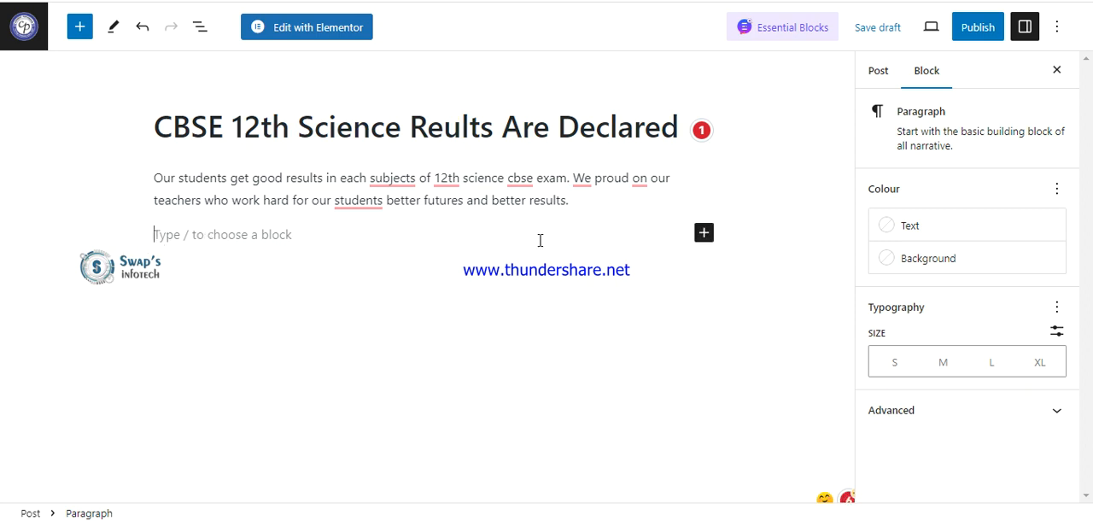
Add a heading block reading "Benefits of Our Classes" below the opening paragraph.
left_click(705, 245)
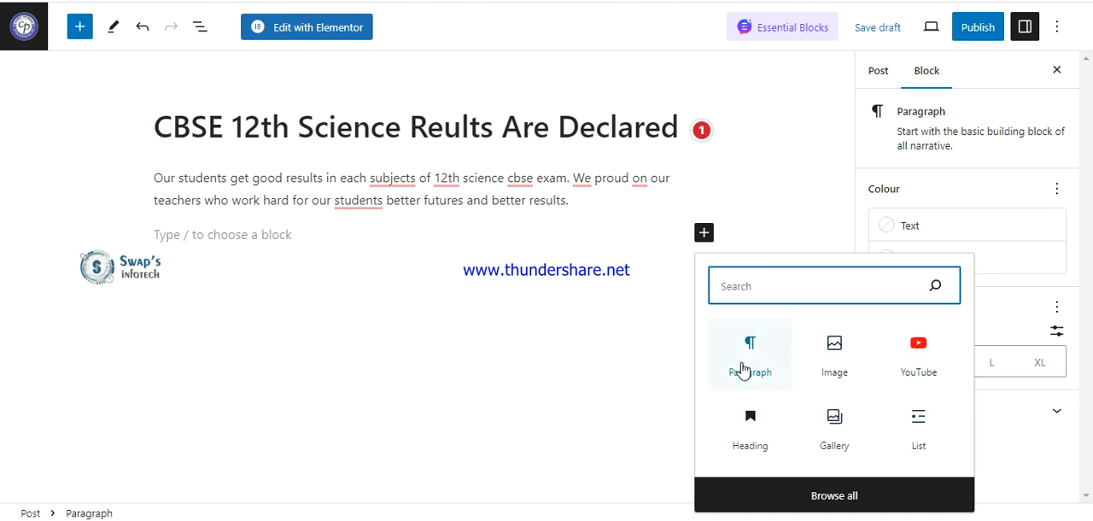
left_click(750, 427)
type("Ben")
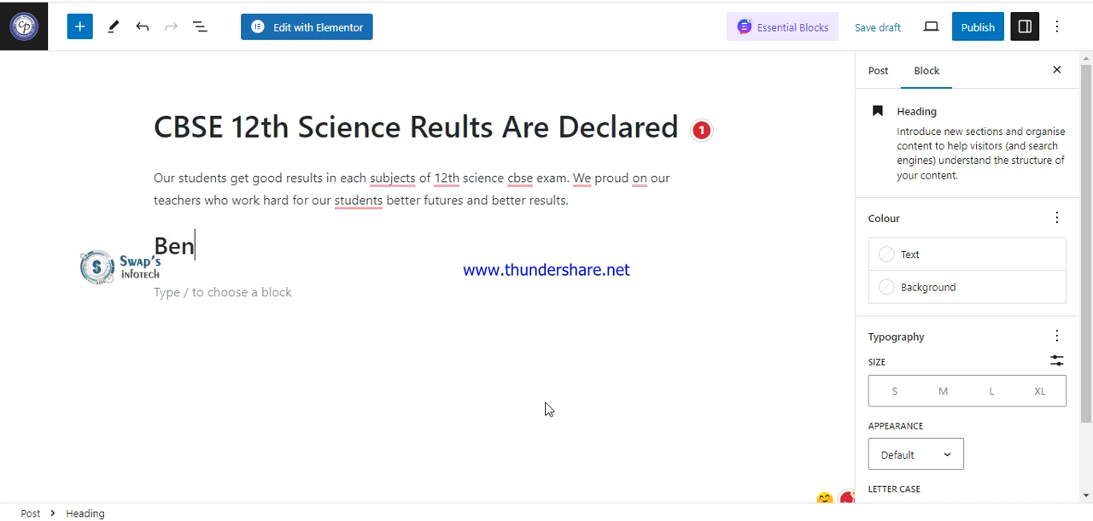
type("efits of ")
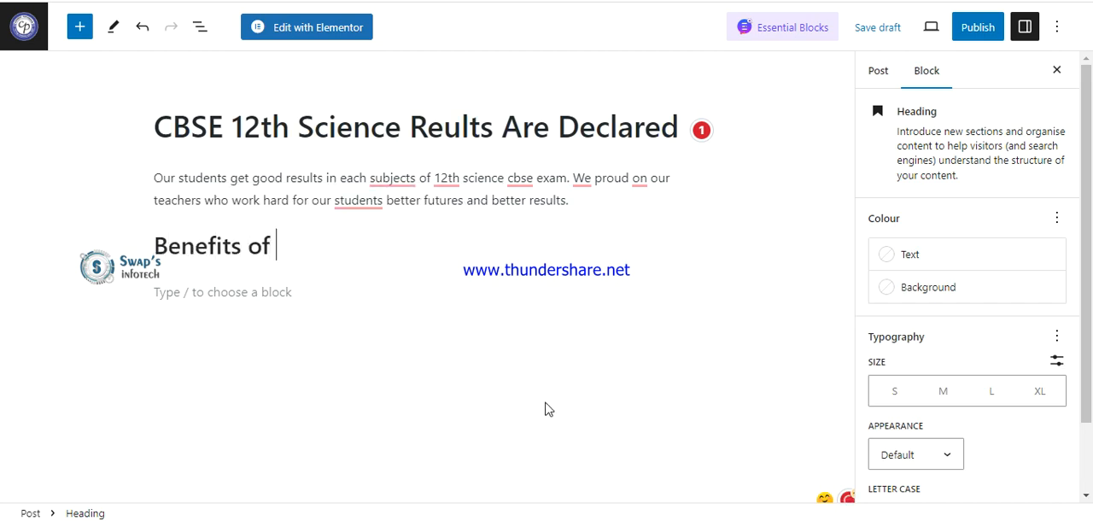
type("Our Classes")
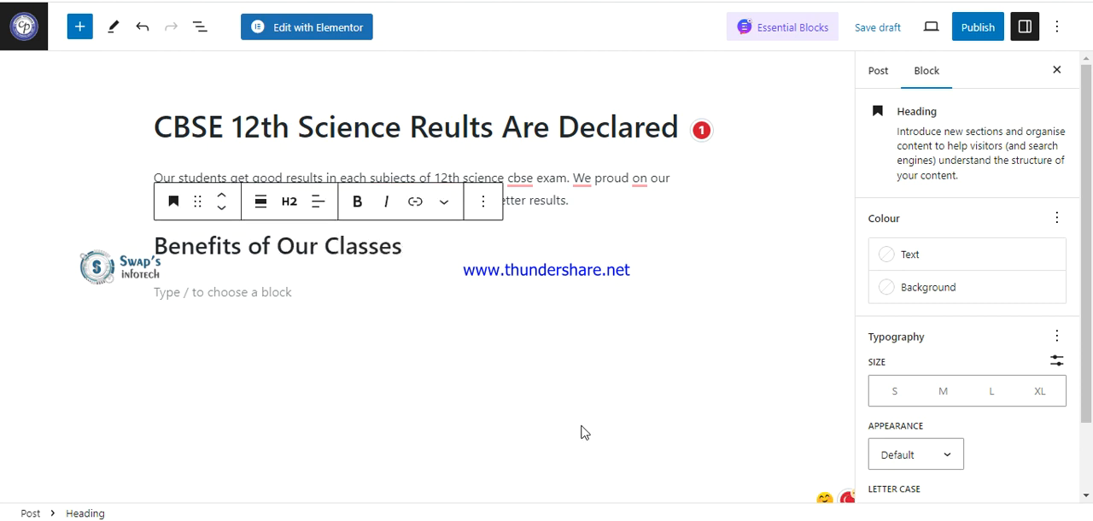
key("Return")
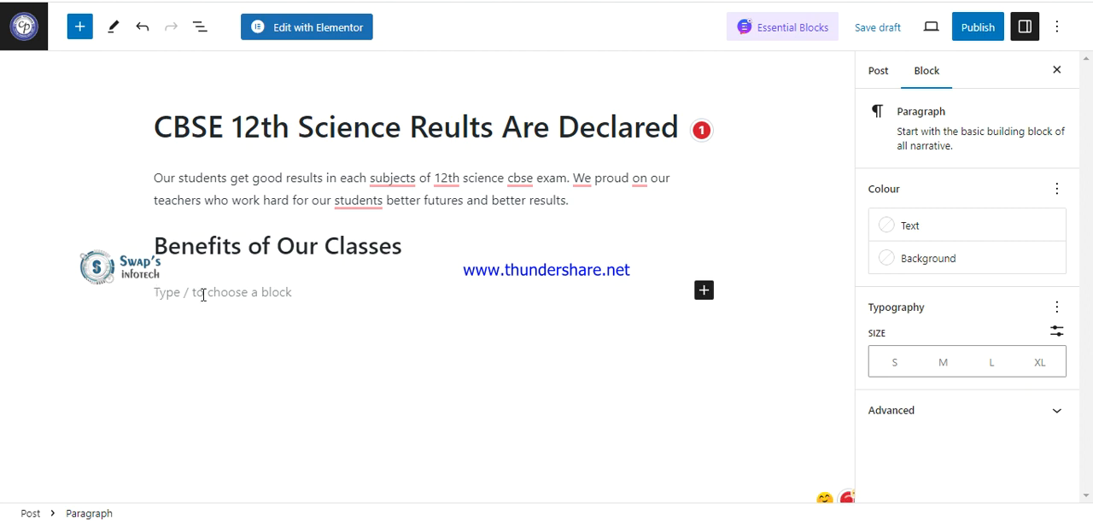
Insert a bulleted list under the heading with "We provide AC classes" as its first item.
left_click(704, 289)
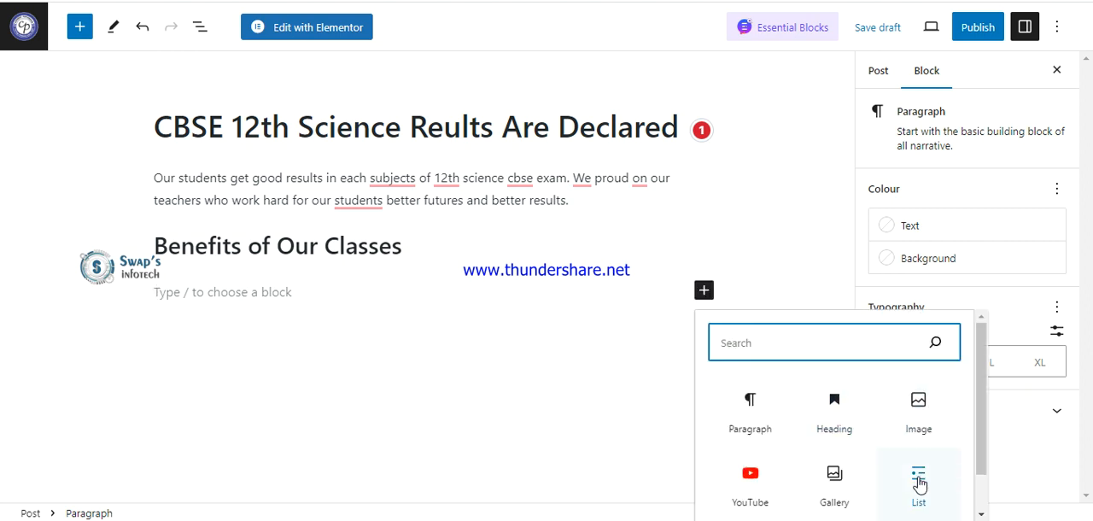
left_click(919, 479)
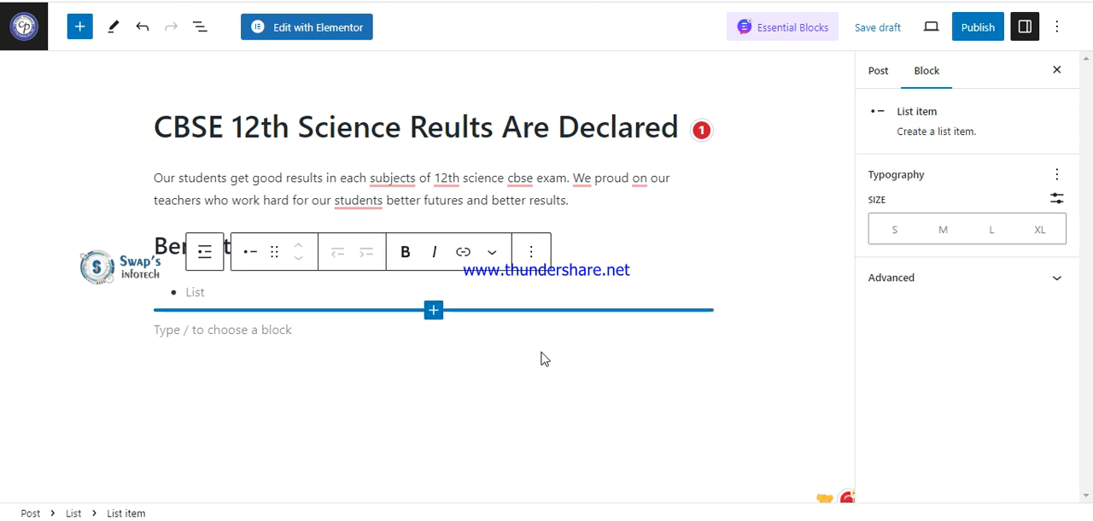
type("We provide AC cl")
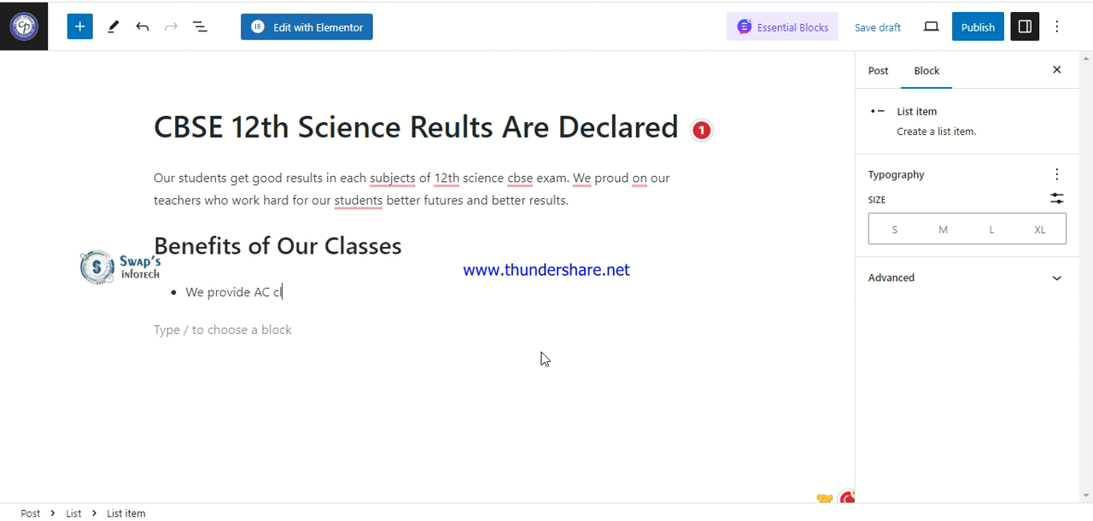
type("asses")
key("Return")
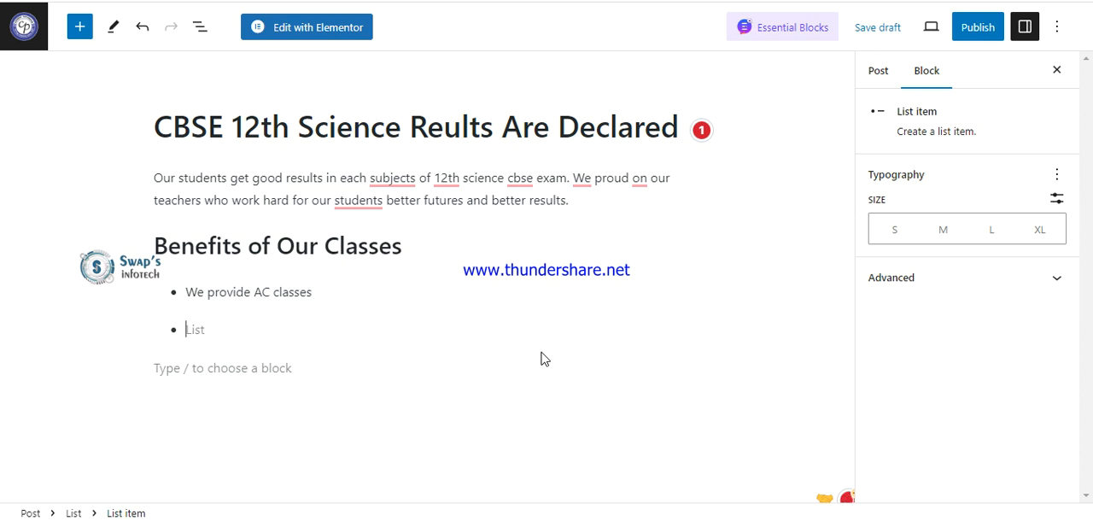
Enter "We have well experienced teachers for each subjects" as the second list item.
type("We have well")
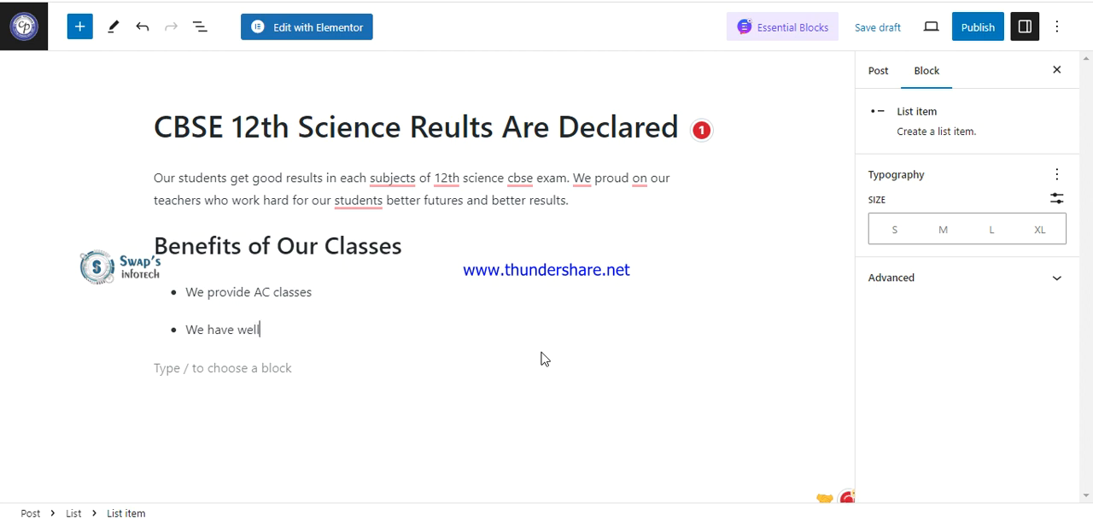
type(" experienced teacher")
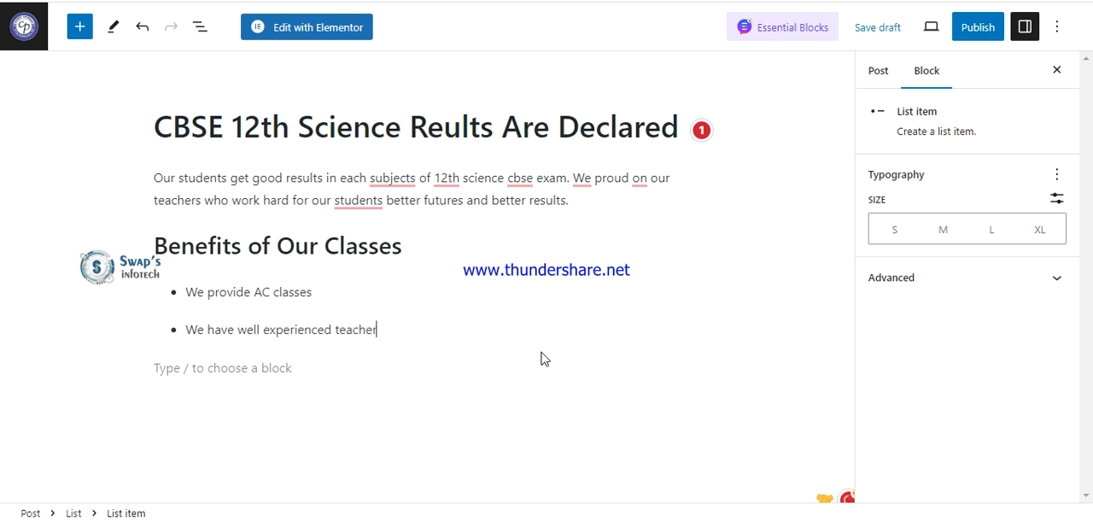
type("s for each subjects")
key("Return")
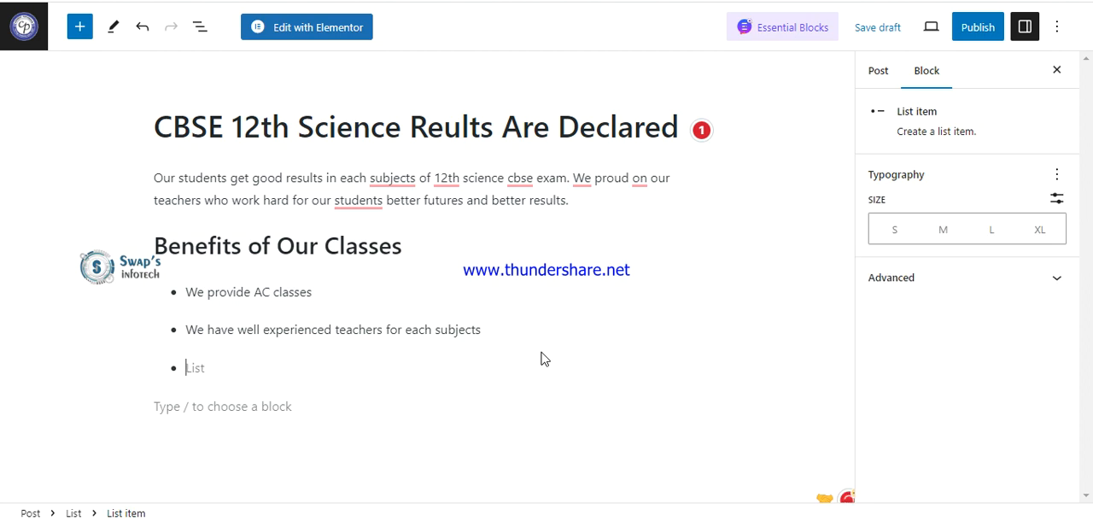
Enter "We provide personal mentorship to all our students" as the third list item and end the list.
type("We provide personal mentorship to")
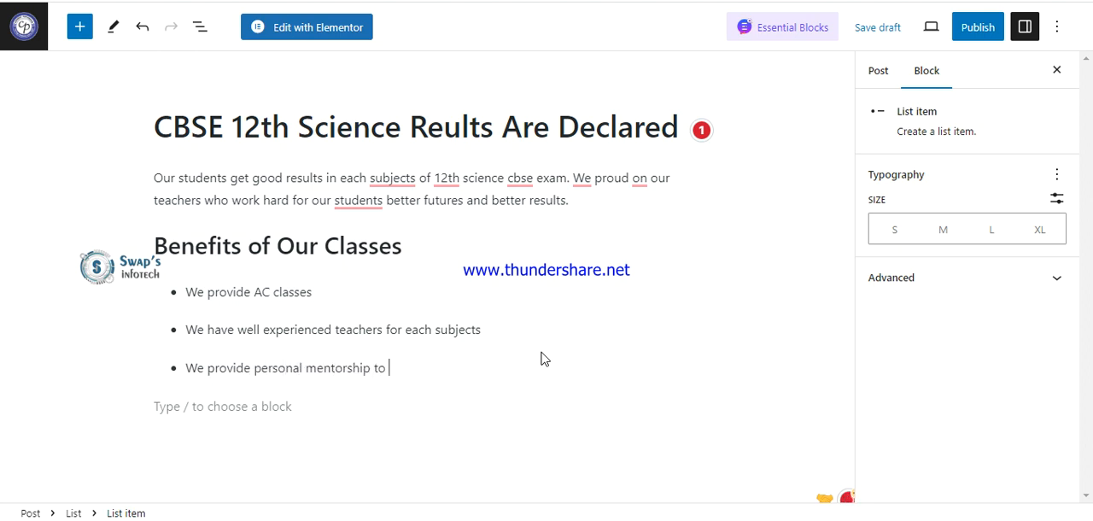
type(" all our students")
key("Return")
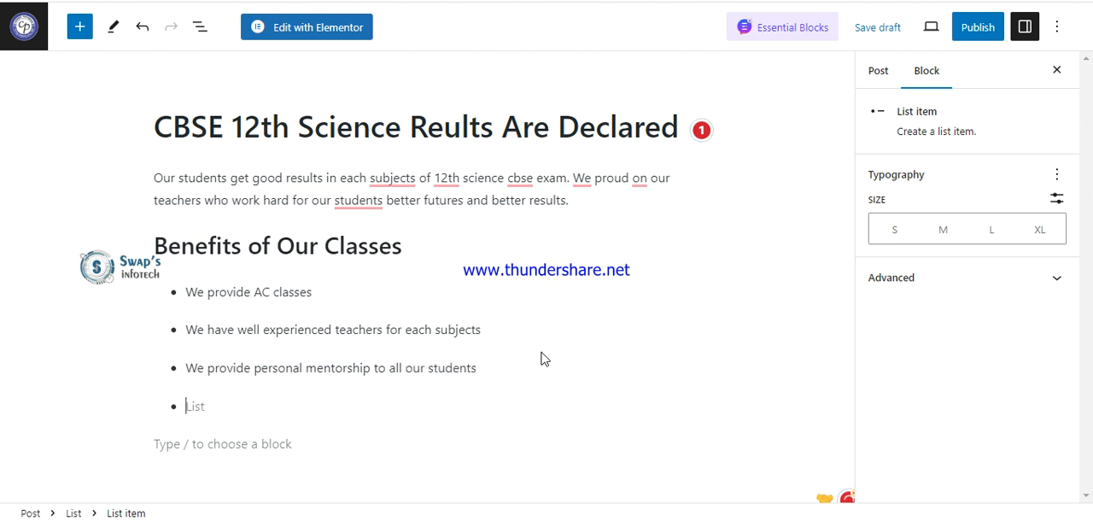
key("Return")
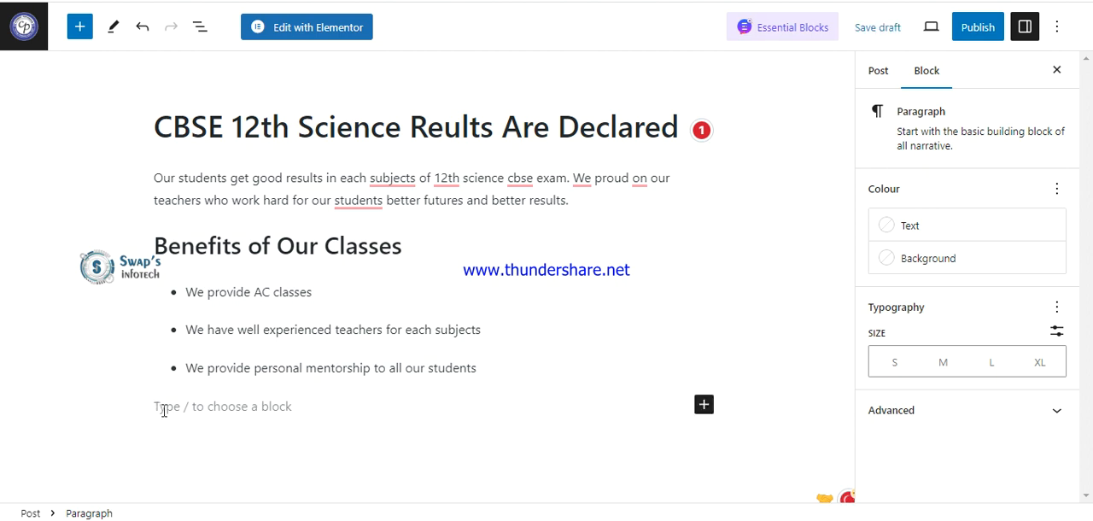
Insert an image block below the list, upload Kothari Jewels.jpg into it, and place the cursor in the empty block beneath.
left_click(704, 407)
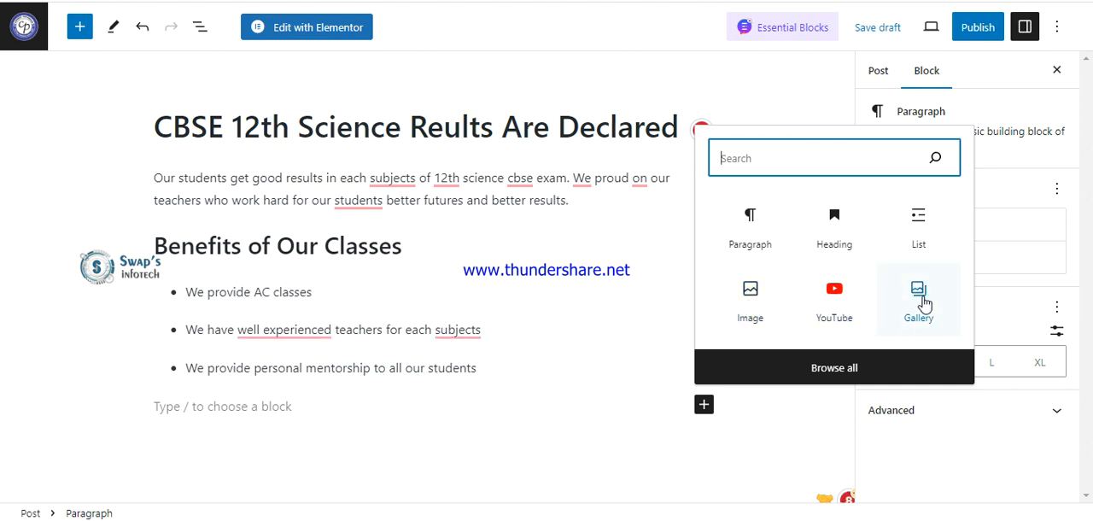
left_click(750, 310)
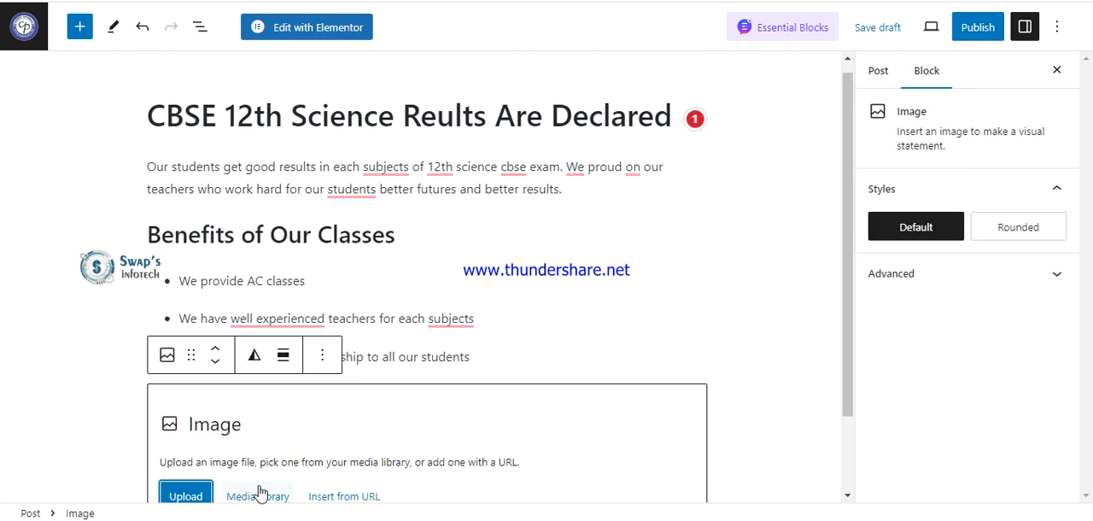
left_click(182, 498)
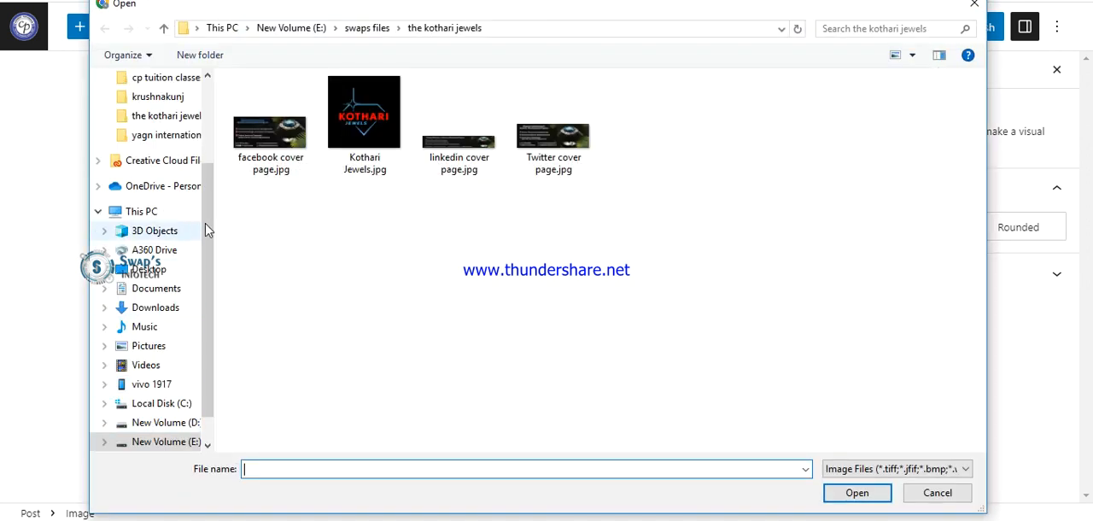
left_click(268, 162)
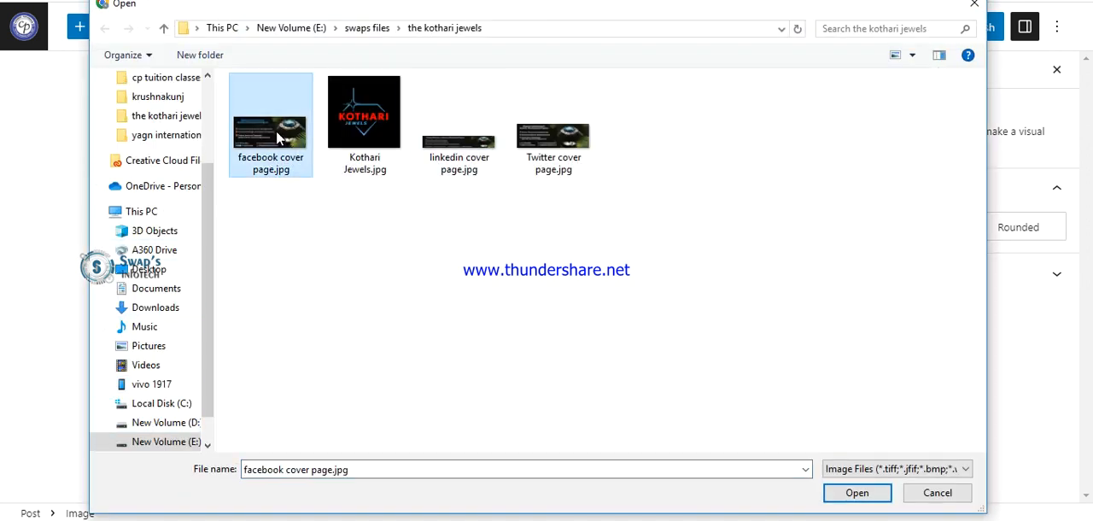
left_click(362, 122)
left_click(857, 496)
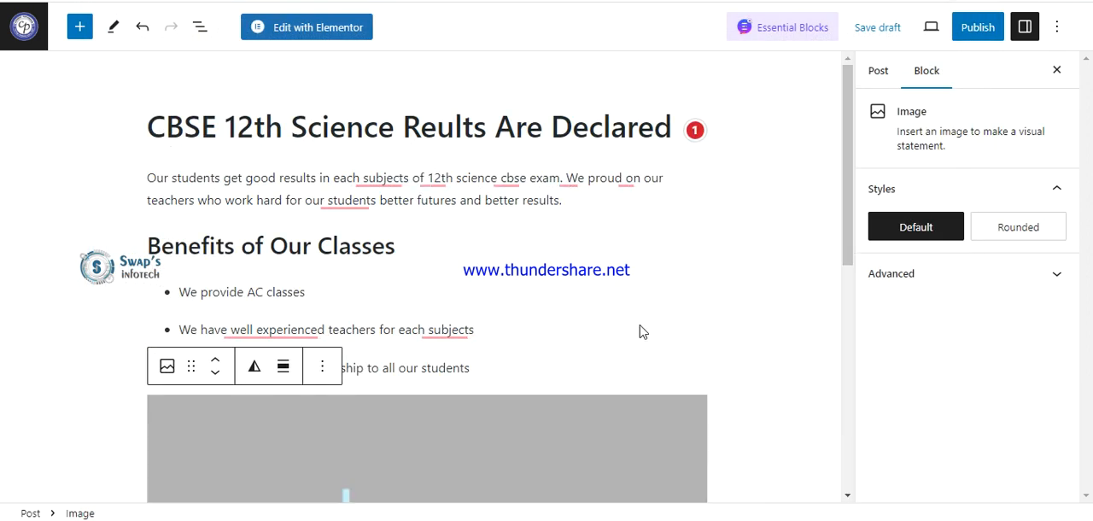
scroll(670, 345, "down", 6)
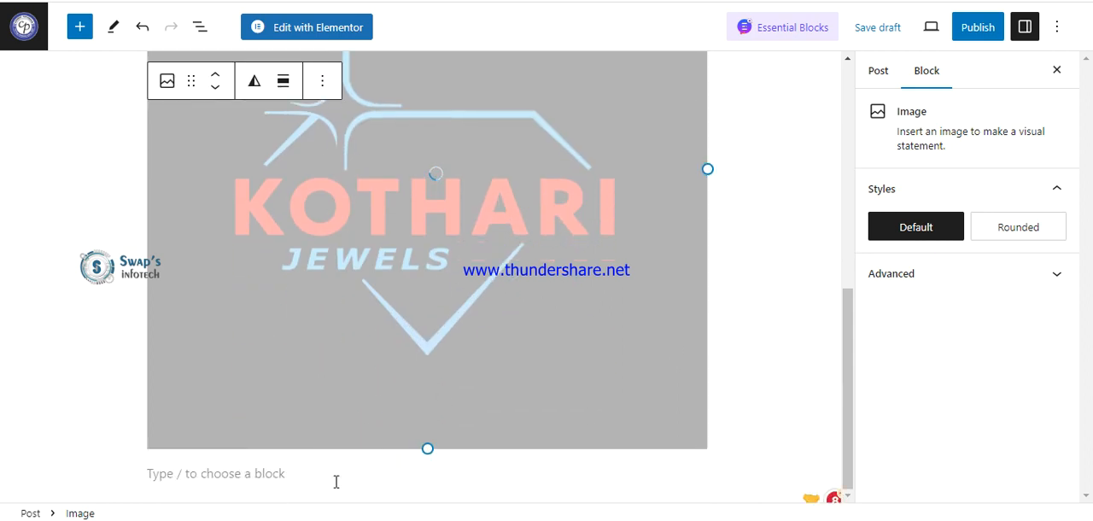
left_click(264, 472)
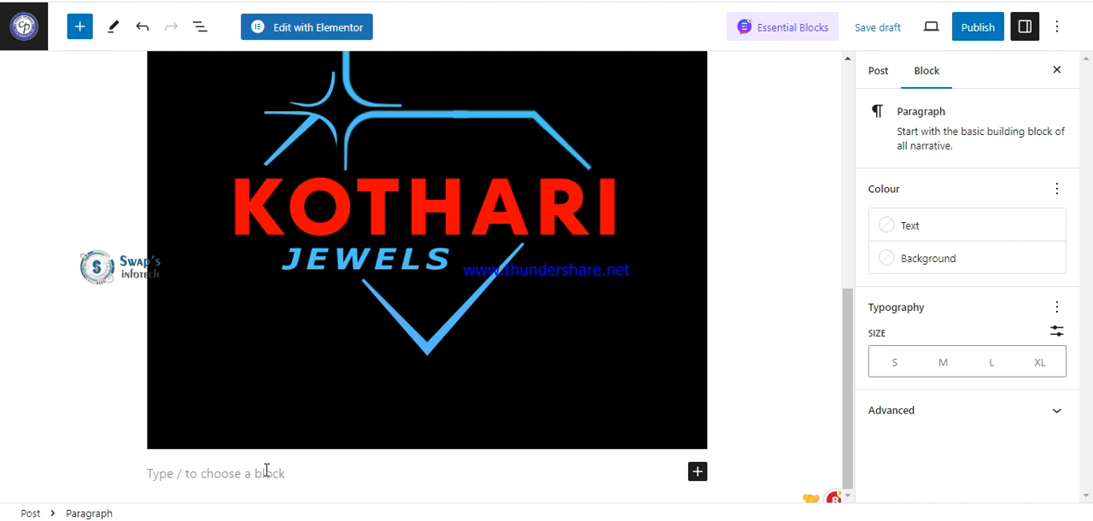
Copy the introductory paragraph from below the post title, paste it beneath the image, and start a new empty block.
scroll(266, 462, "up", 6)
left_click_drag(562, 205, 141, 186)
key("ctrl+c")
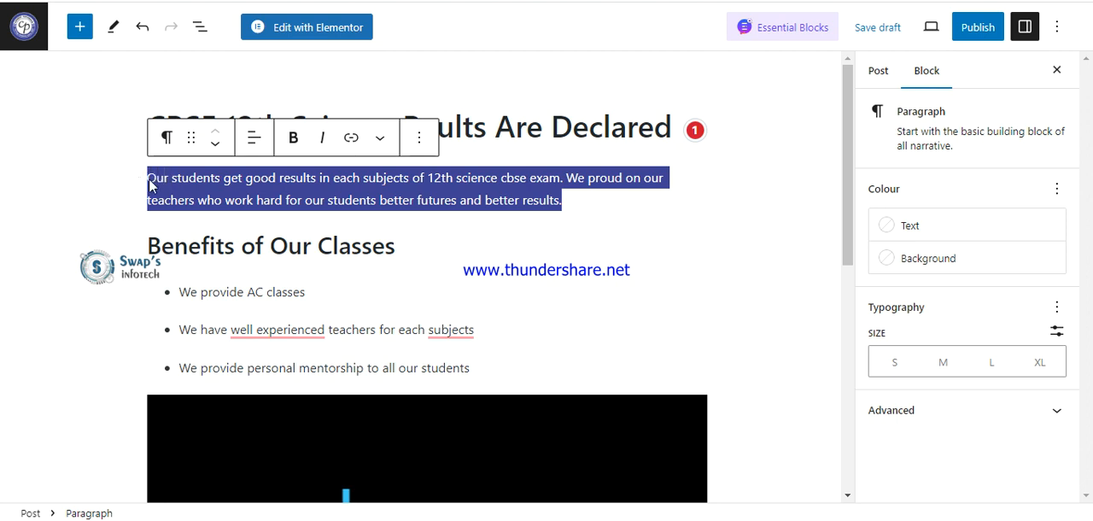
scroll(395, 270, "down", 5)
left_click(291, 472)
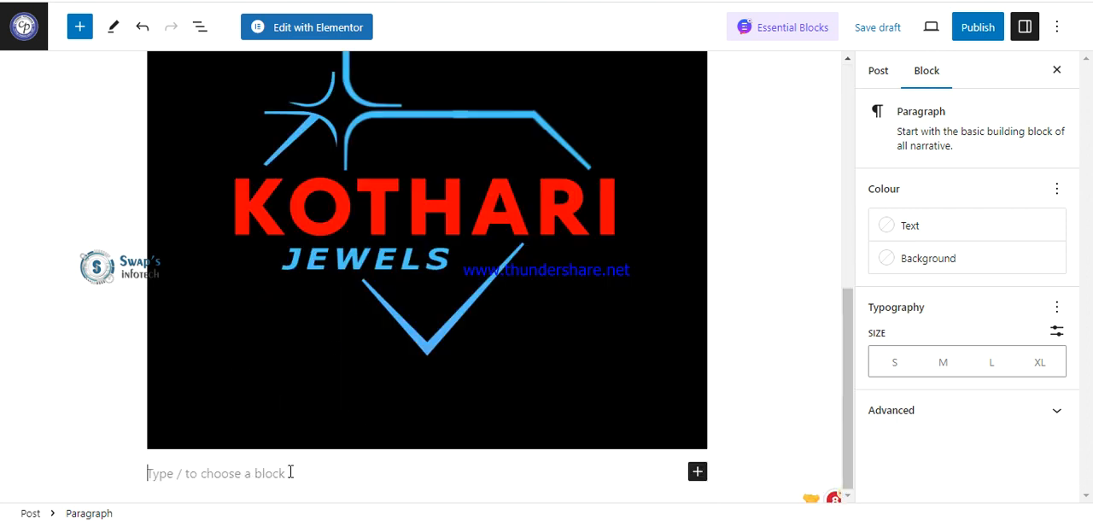
key("ctrl+v")
key("Return")
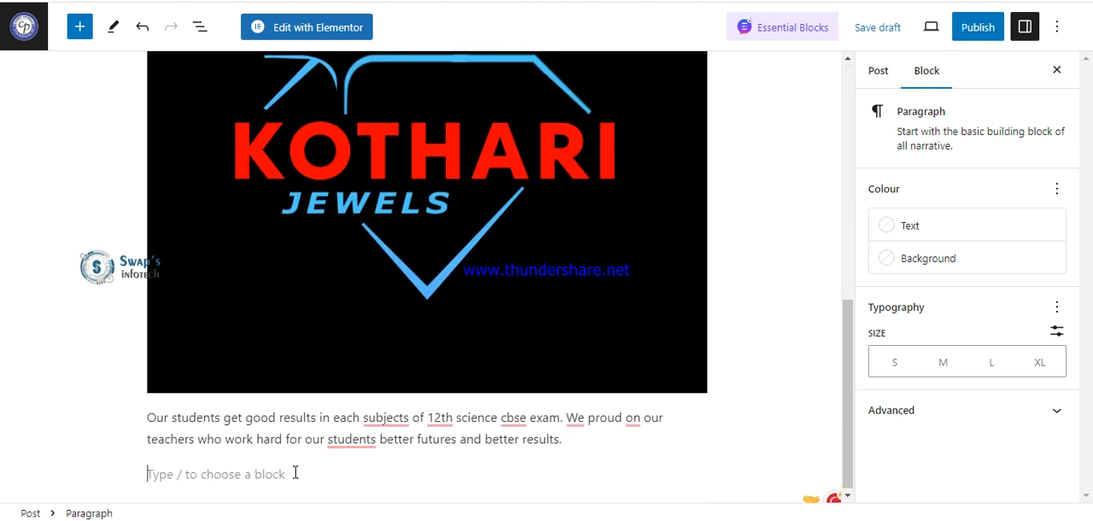
type("Co")
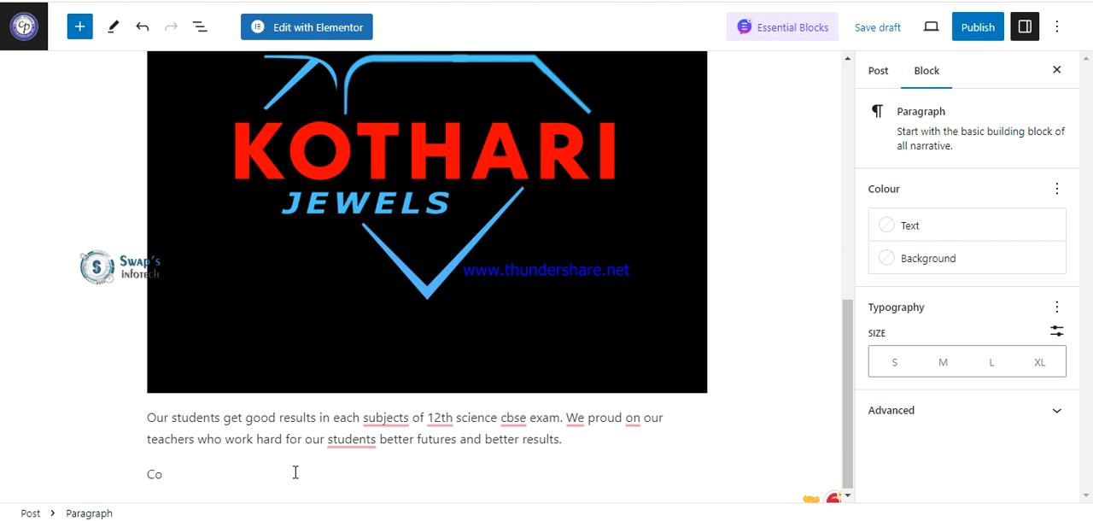
key("BackSpace")
key("BackSpace")
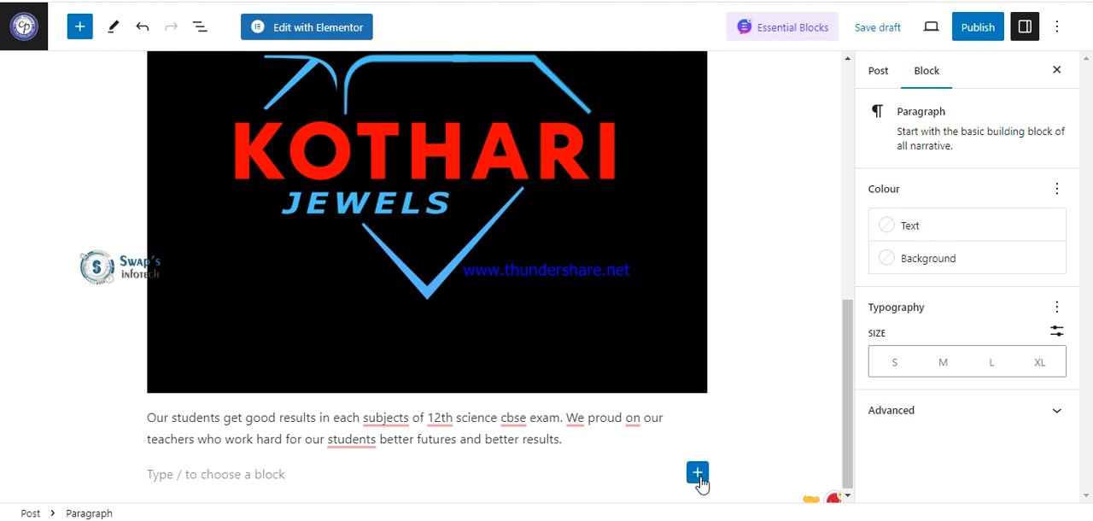
Add a heading block reading "For more Information YOu Can Contact Us" and accept the suggested lowercase spelling "information".
left_click(698, 474)
left_click(911, 299)
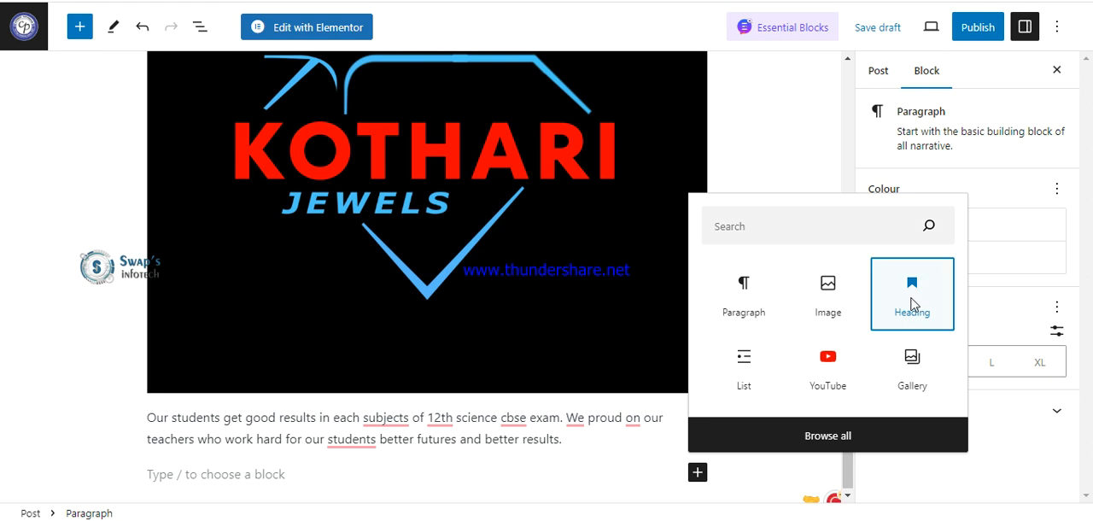
type("For mor")
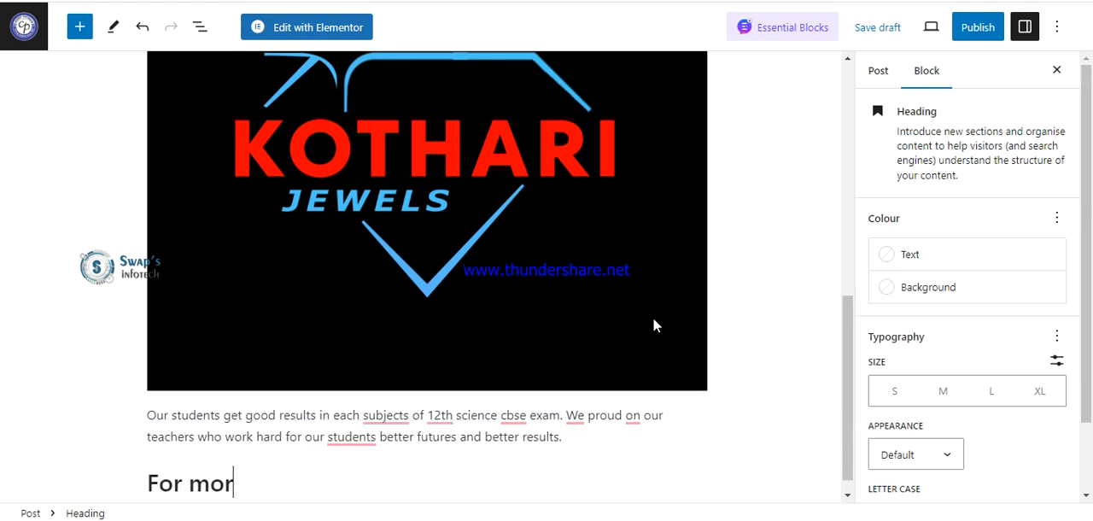
type("e Informati")
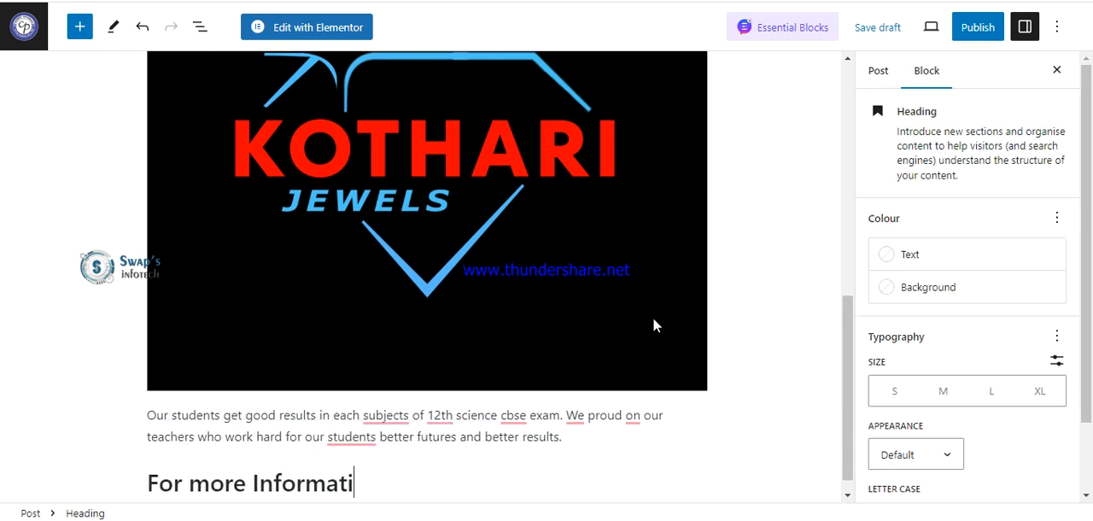
type("on YOu Can Contact Us")
key("Return")
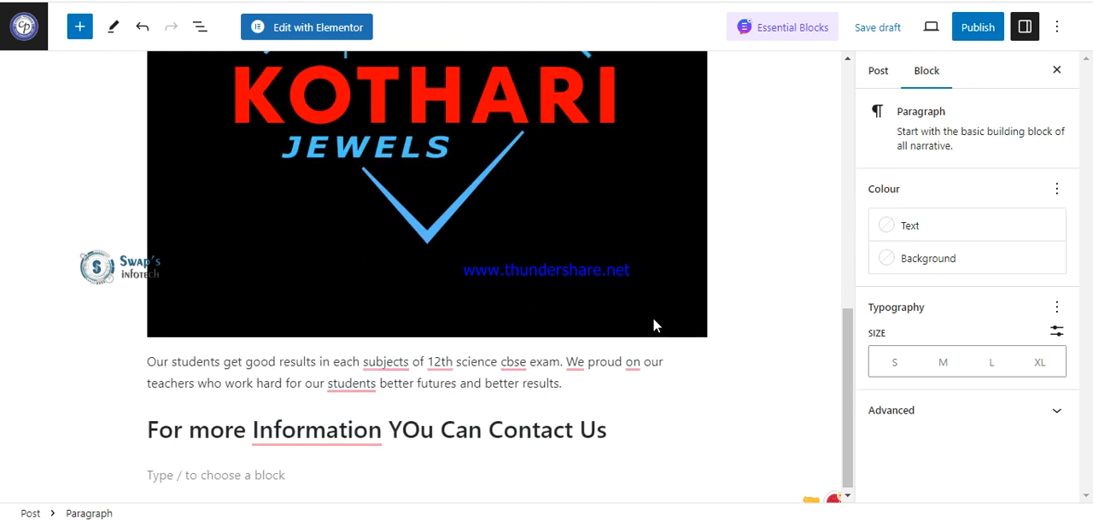
mouse_move(317, 430)
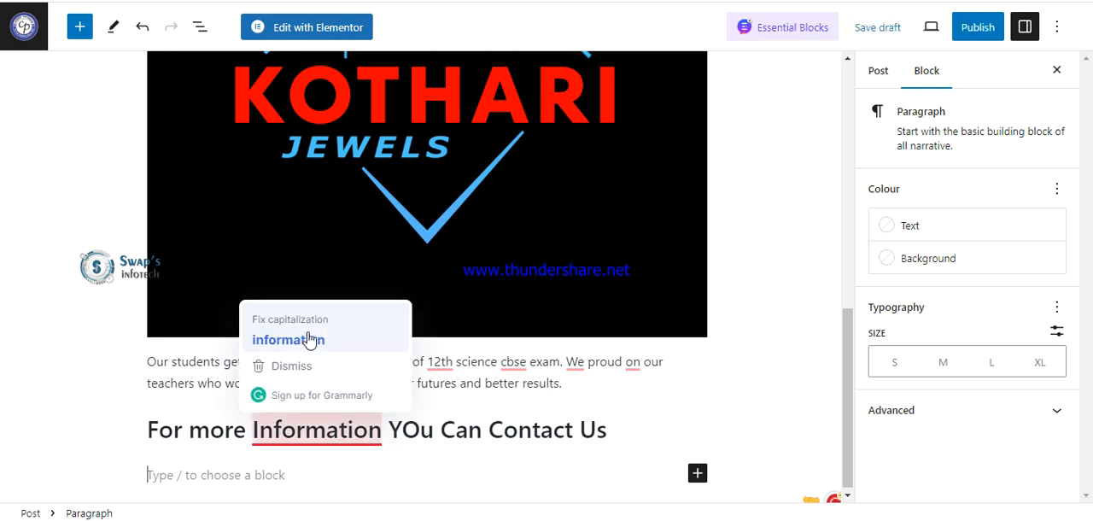
left_click(309, 340)
Enter the contact phone number with its country code in the paragraph below the contact heading.
left_click(246, 472)
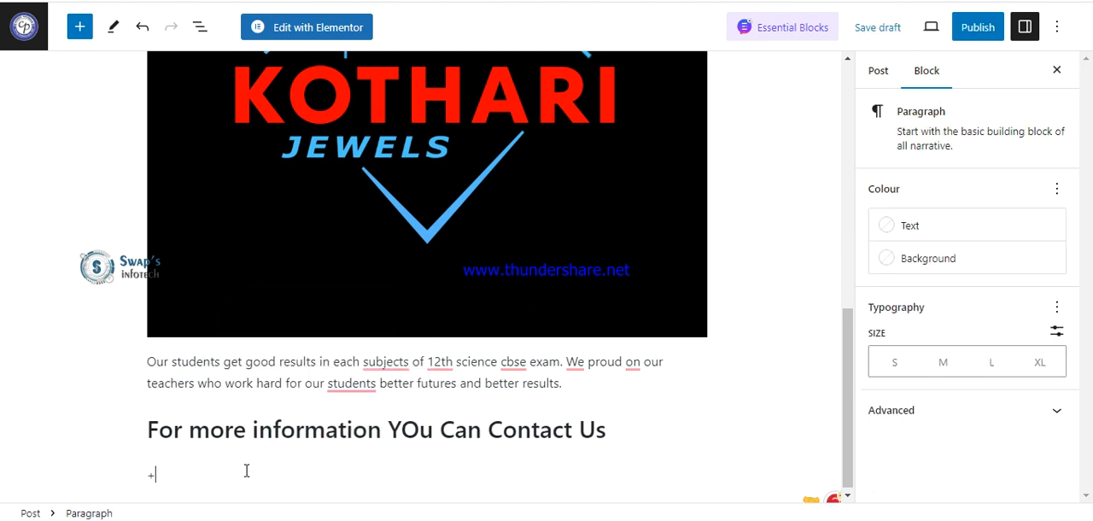
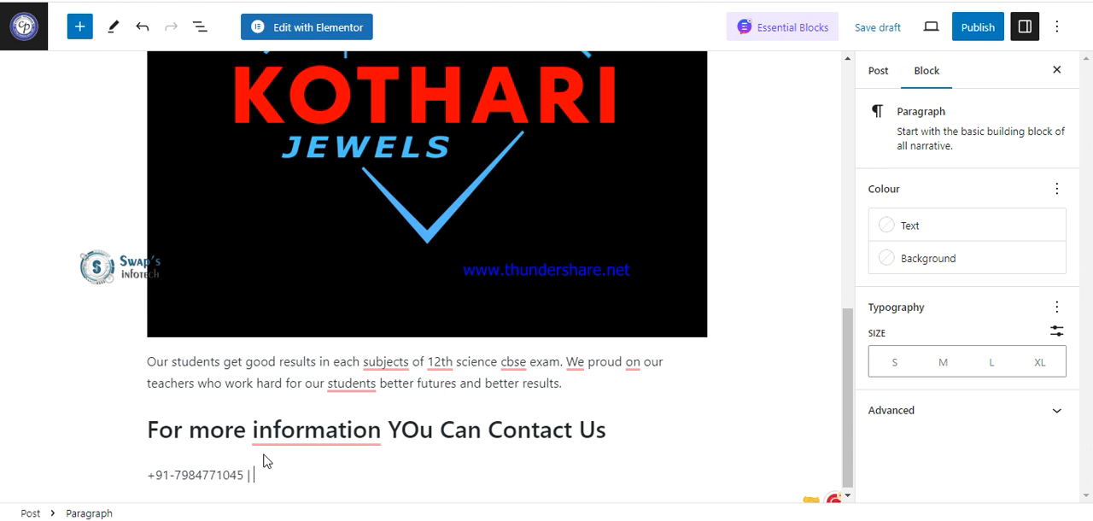
key("Return")
type("me")
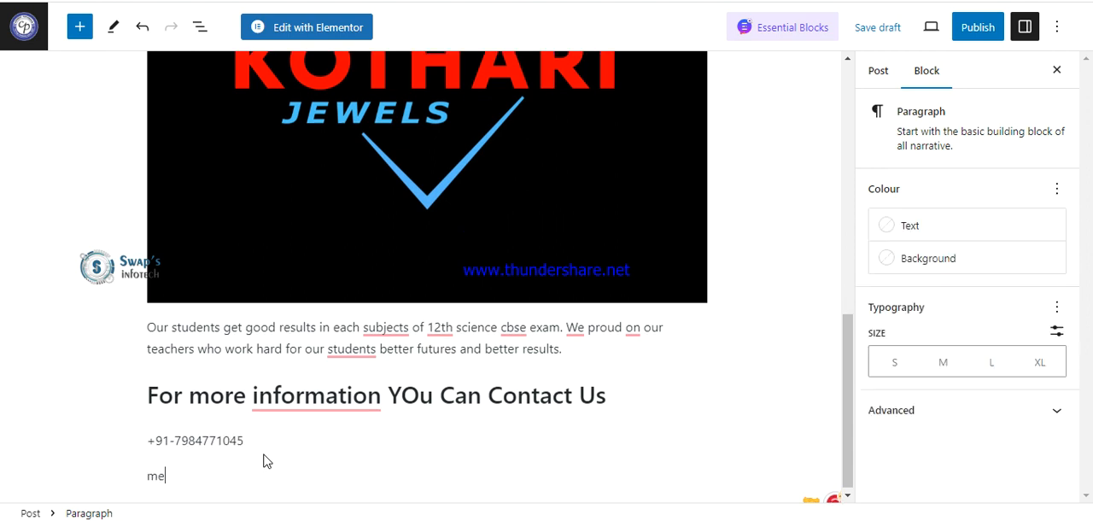
key("BackSpace")
key("BackSpace")
key("BackSpace")
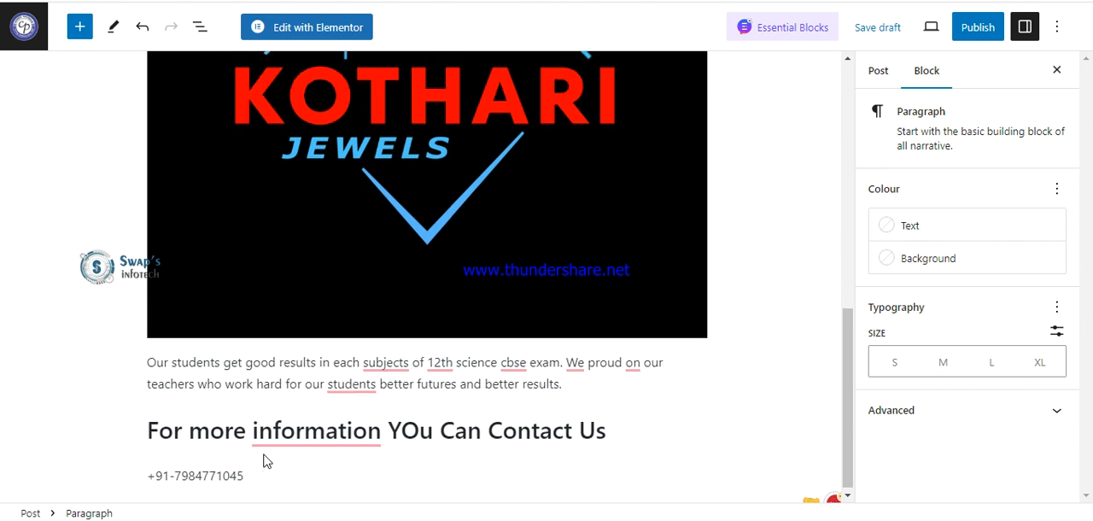
key("Return")
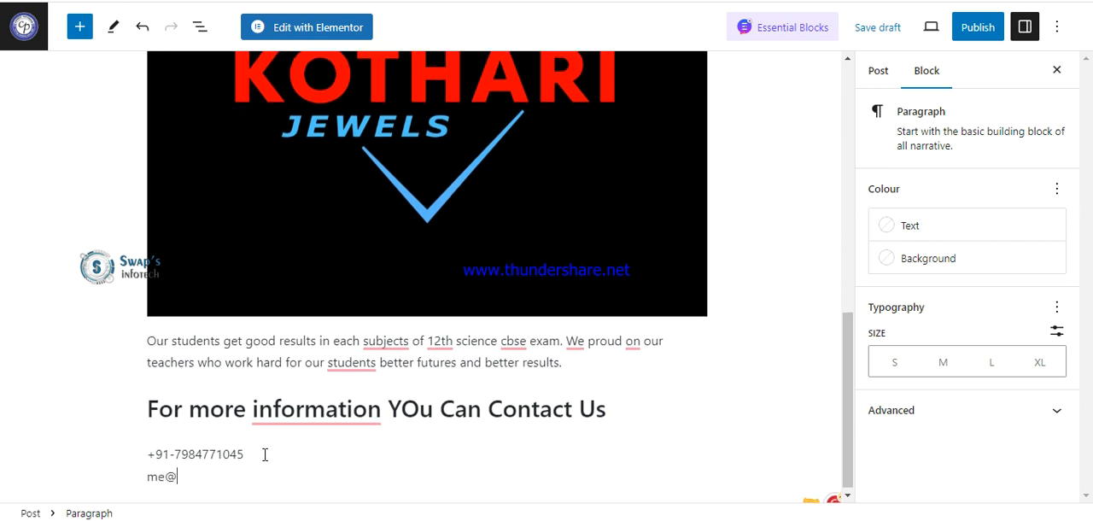
key("Return")
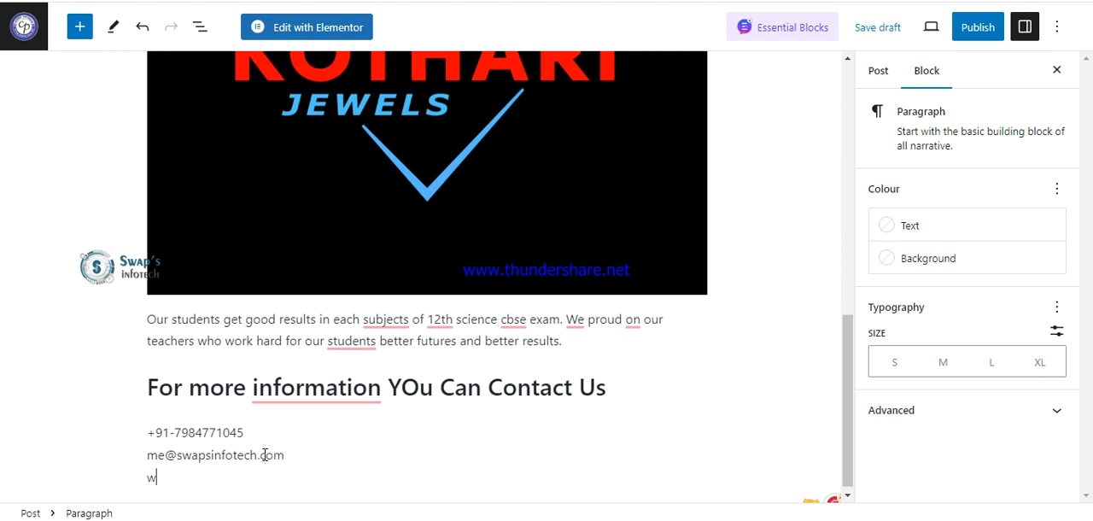
type("www.swapsinfotech.com")
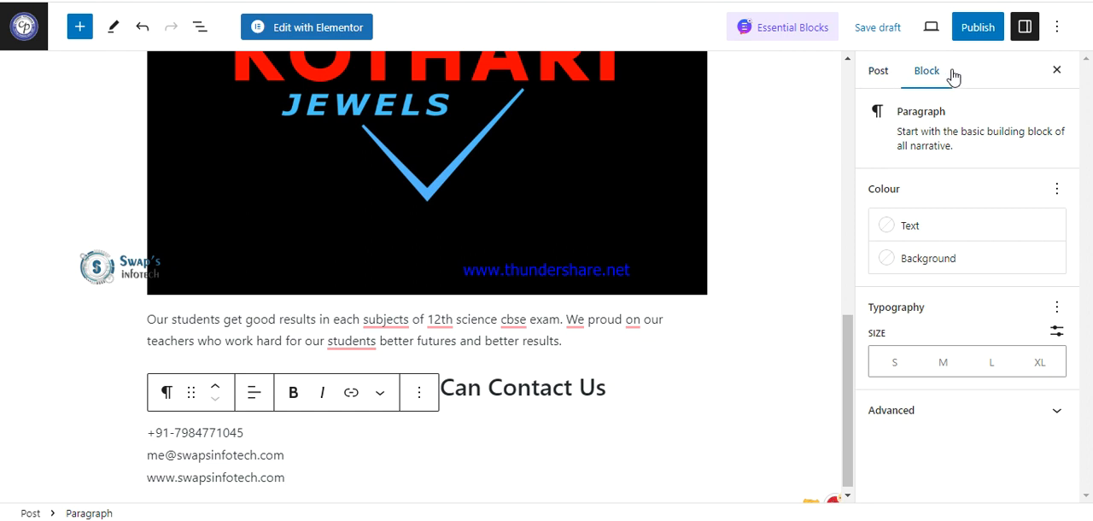
Show the post settings, collapse the summary, and assign the post to the Announcement category.
left_click(872, 81)
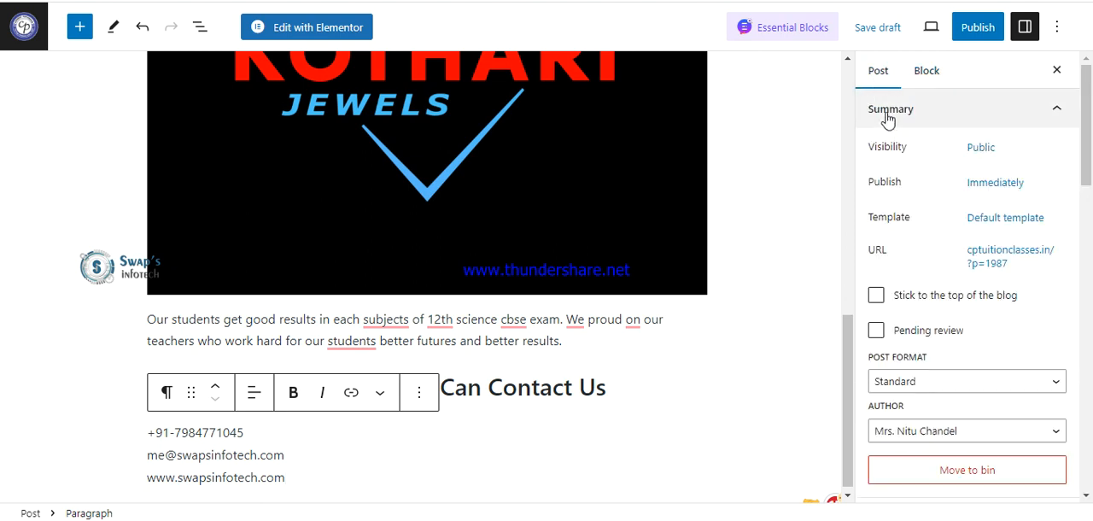
scroll(886, 120, "down", 3)
scroll(982, 188, "up", 4)
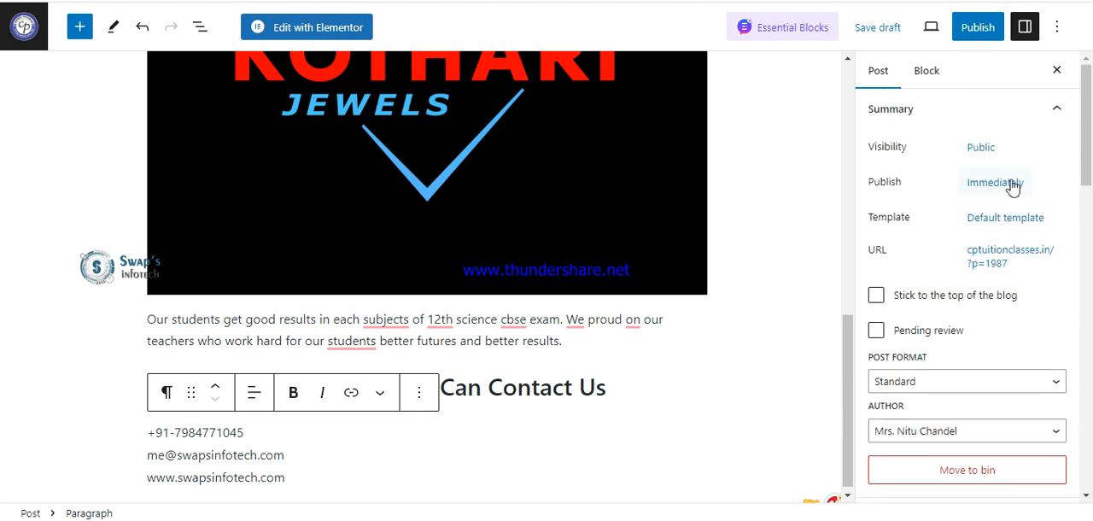
left_click(1052, 111)
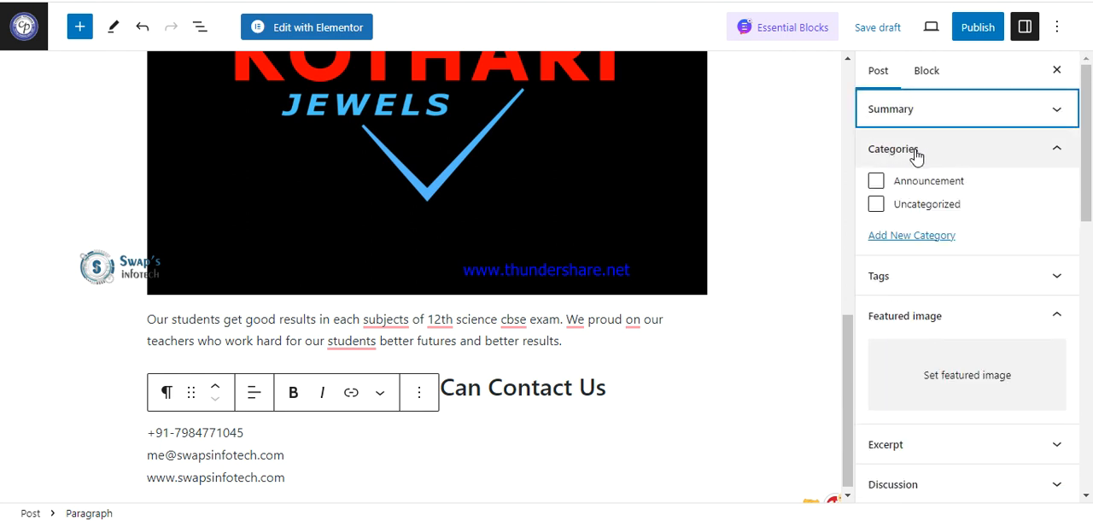
left_click(876, 183)
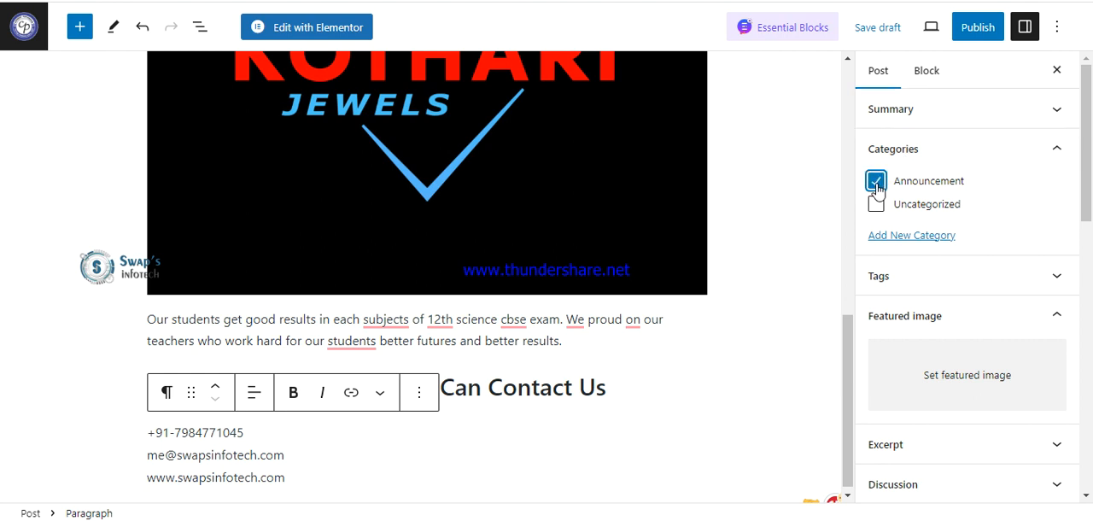
Add the tags "classes", "10th result" and "12th result" to the post.
left_click(1059, 280)
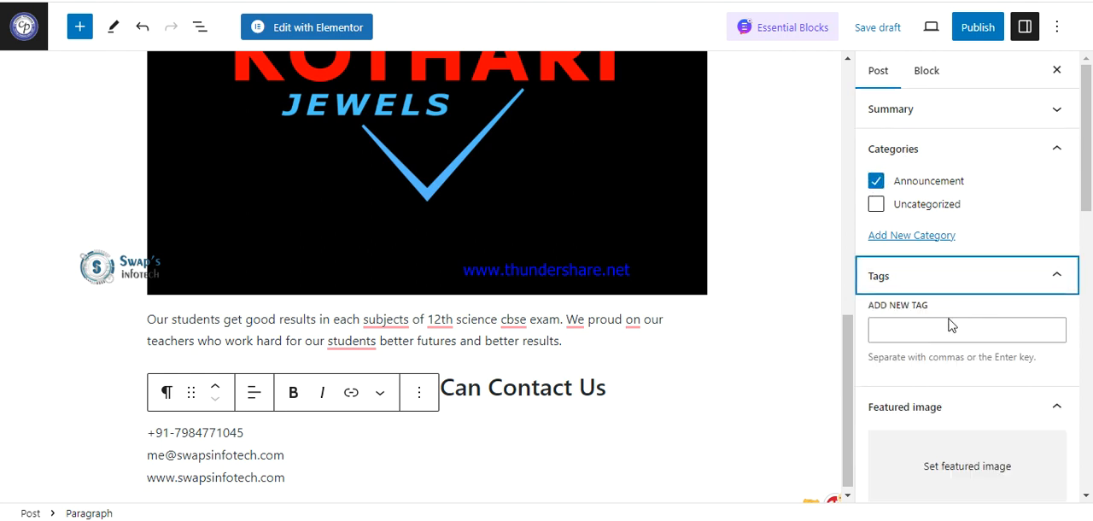
left_click(947, 328)
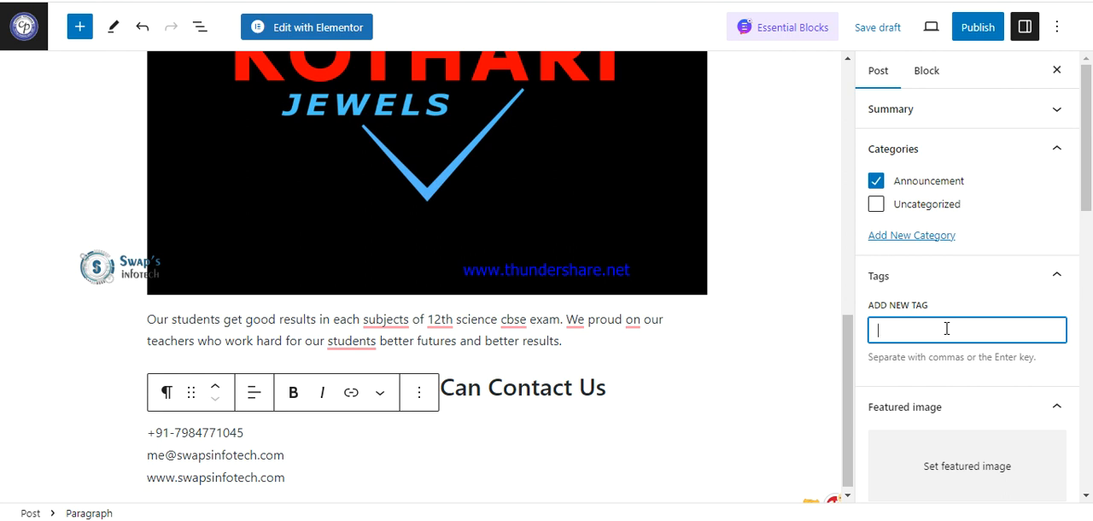
type("classes")
key("Return")
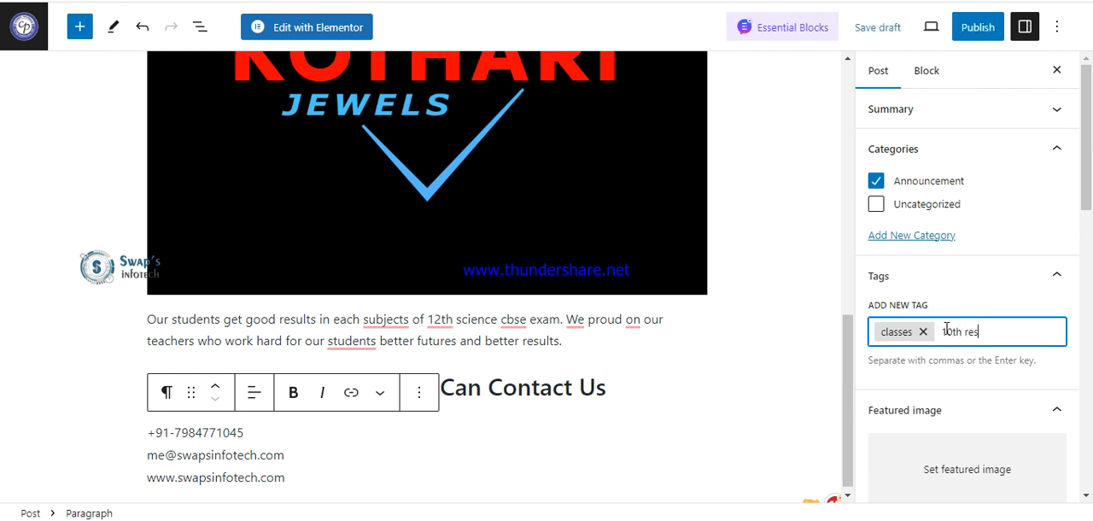
key("Return")
type("12th r")
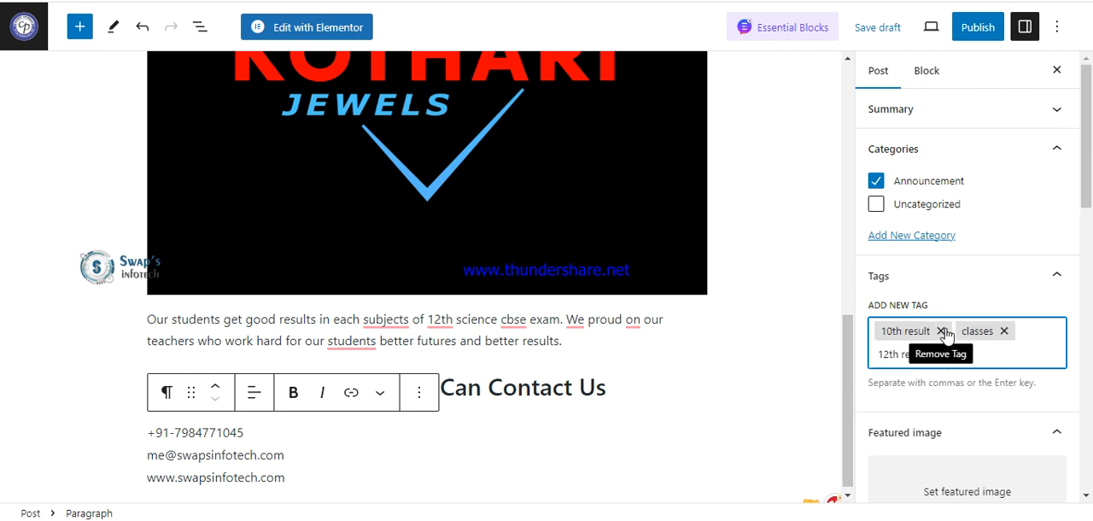
type("esult")
key("Return")
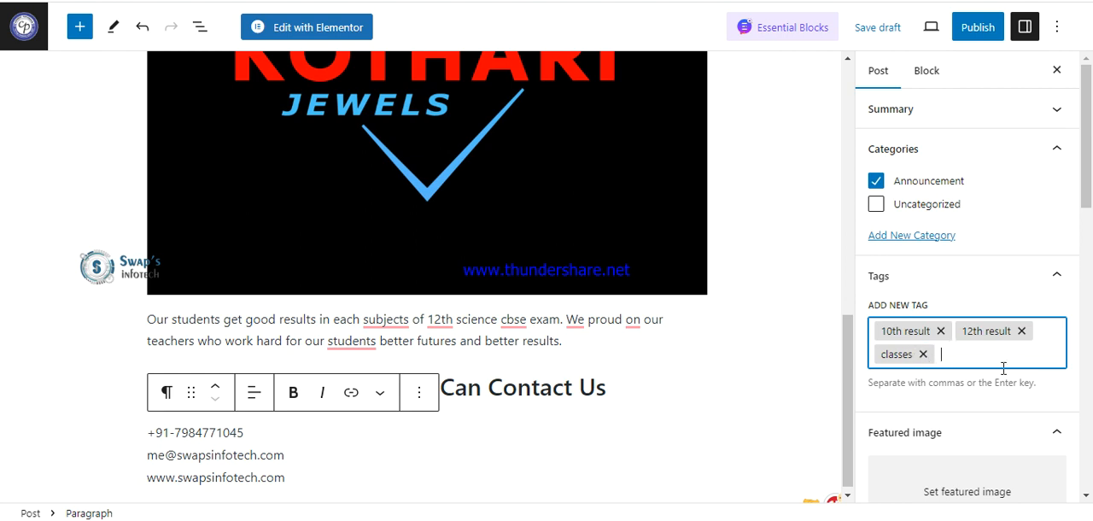
Set students-of-careerpathways.jpg from the media library as the post's featured image.
scroll(991, 385, "down", 1)
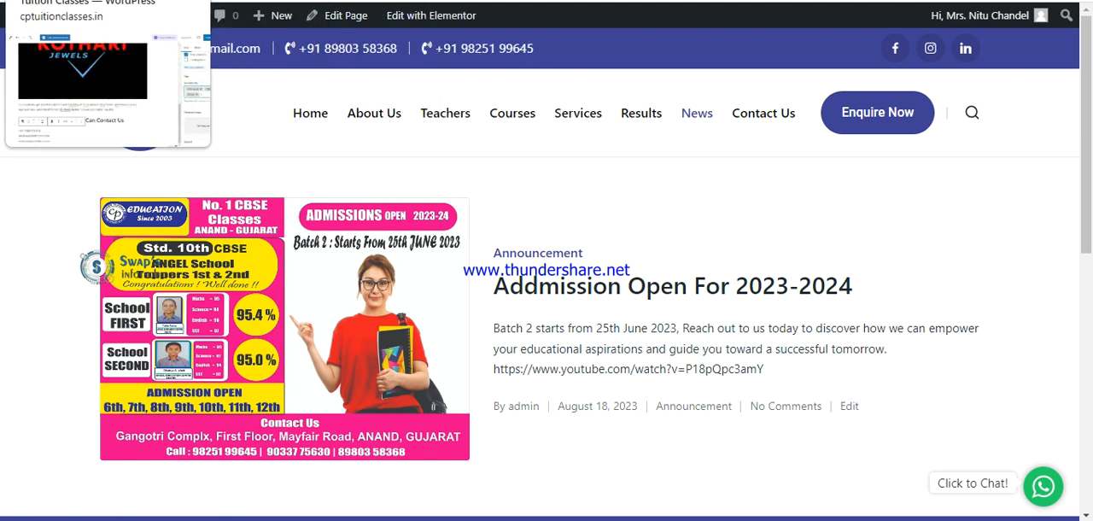
left_click(68, 1)
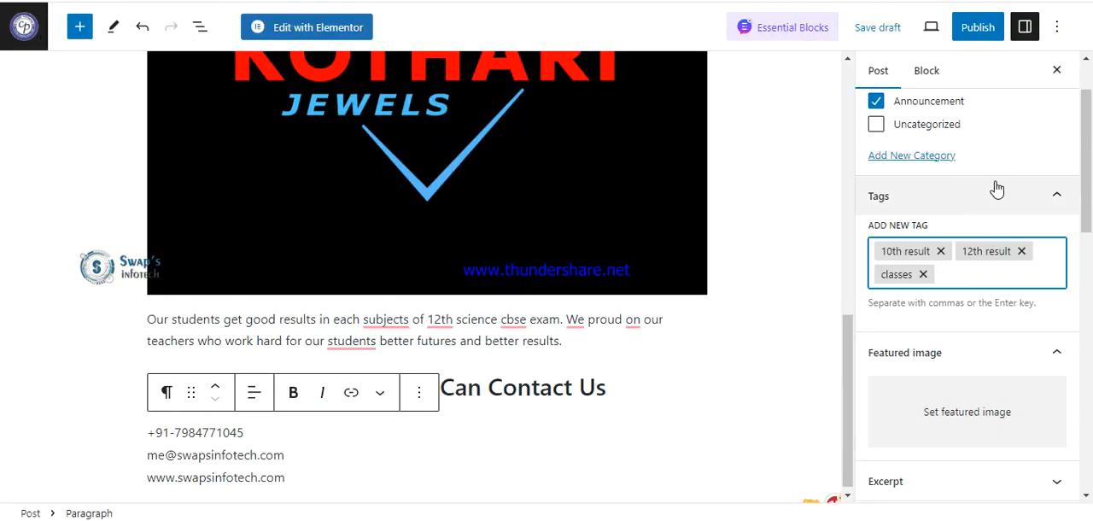
left_click(1016, 412)
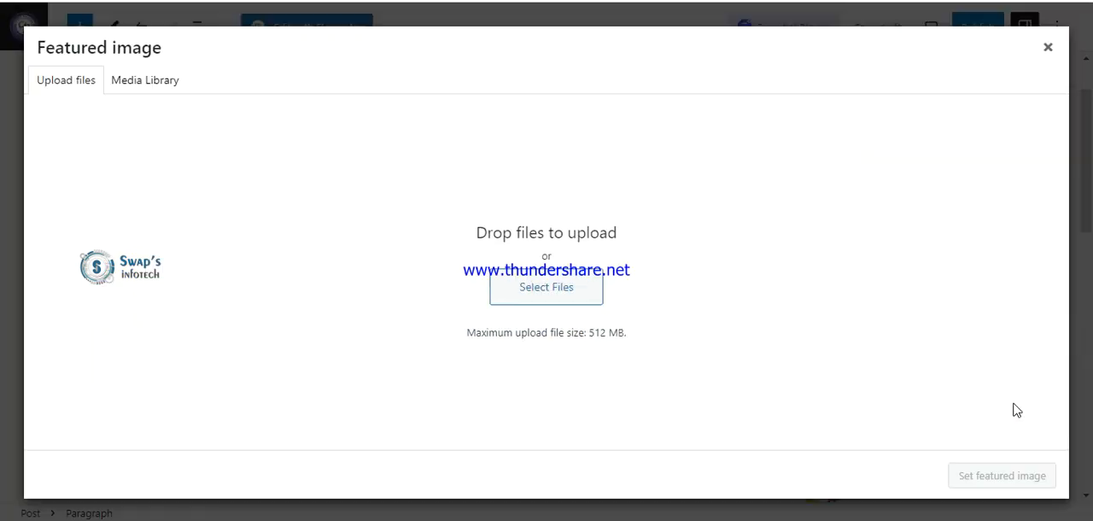
left_click(155, 81)
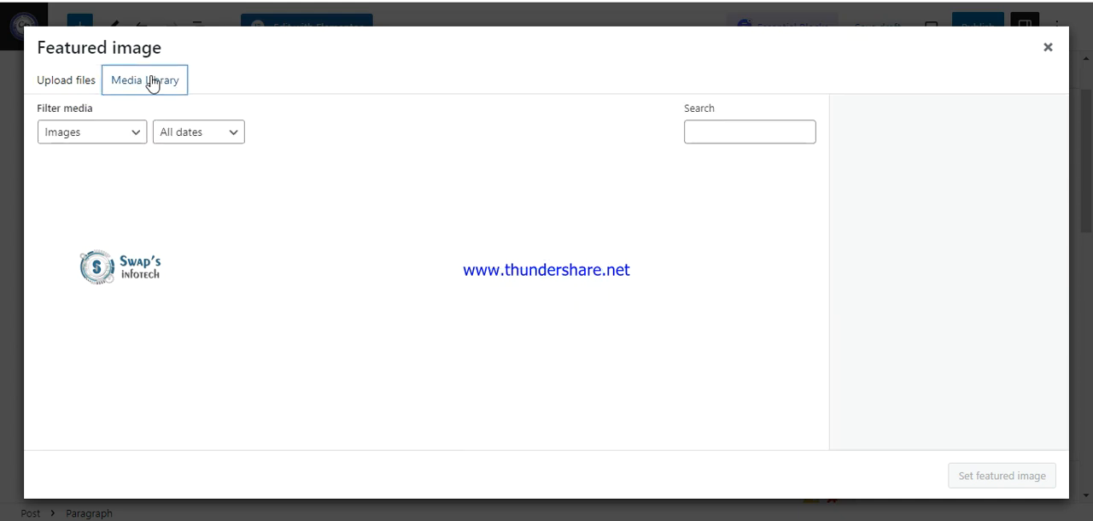
left_click(79, 80)
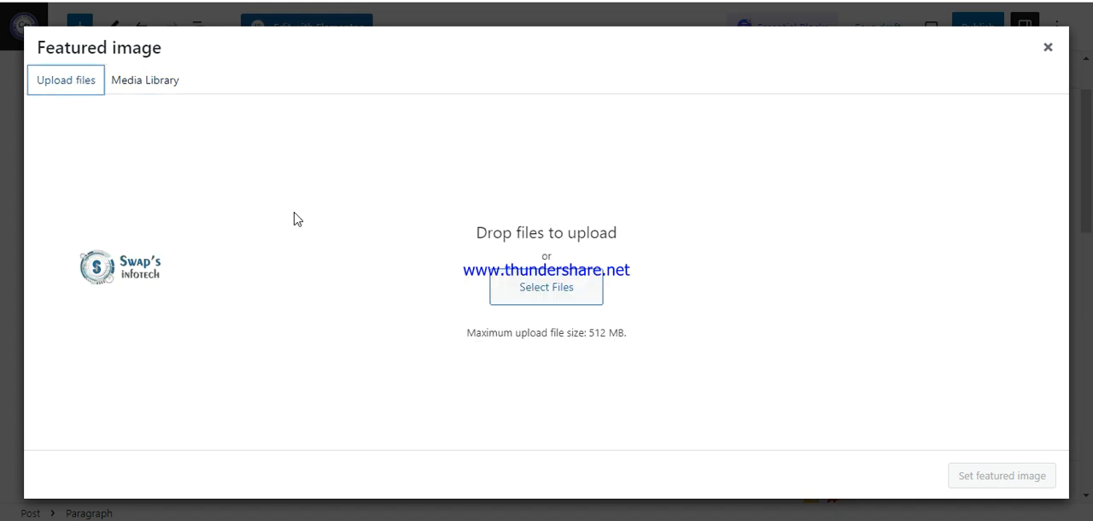
left_click(141, 85)
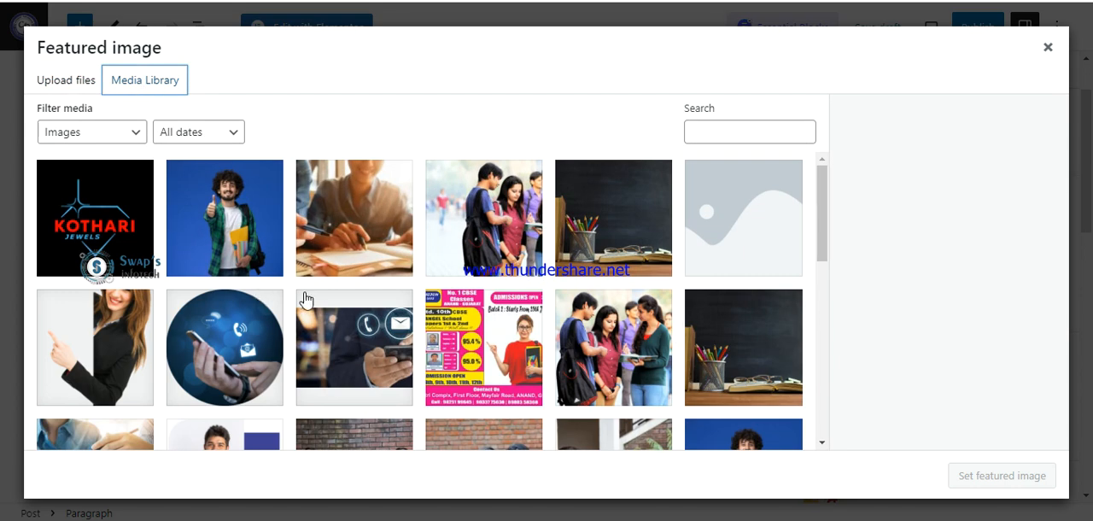
scroll(636, 334, "down", 1)
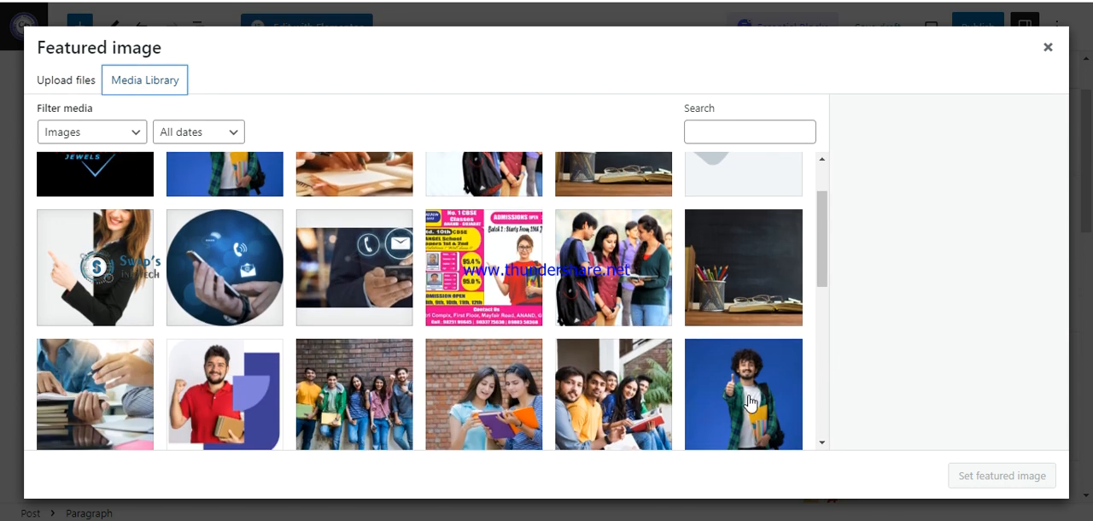
left_click(376, 403)
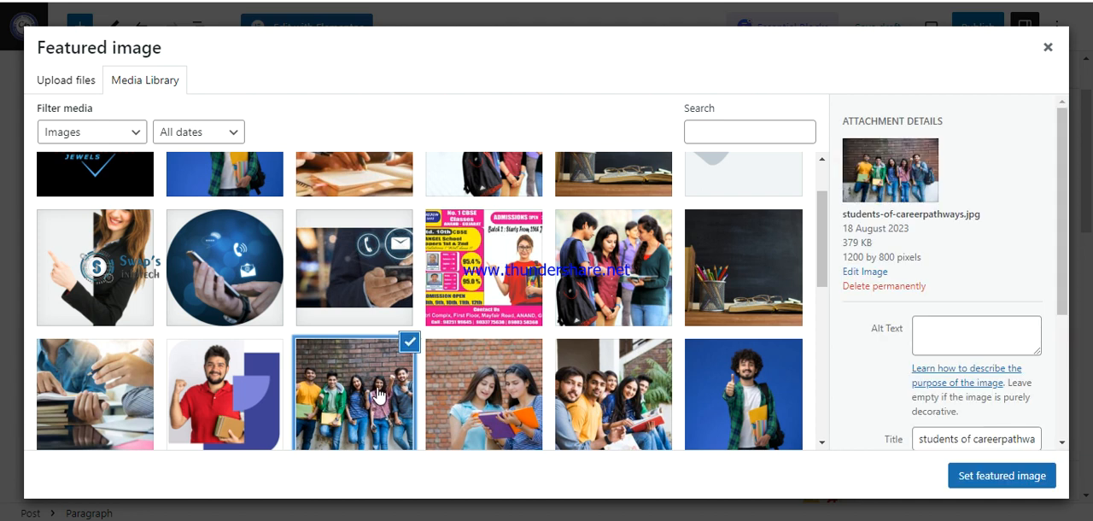
left_click(1010, 480)
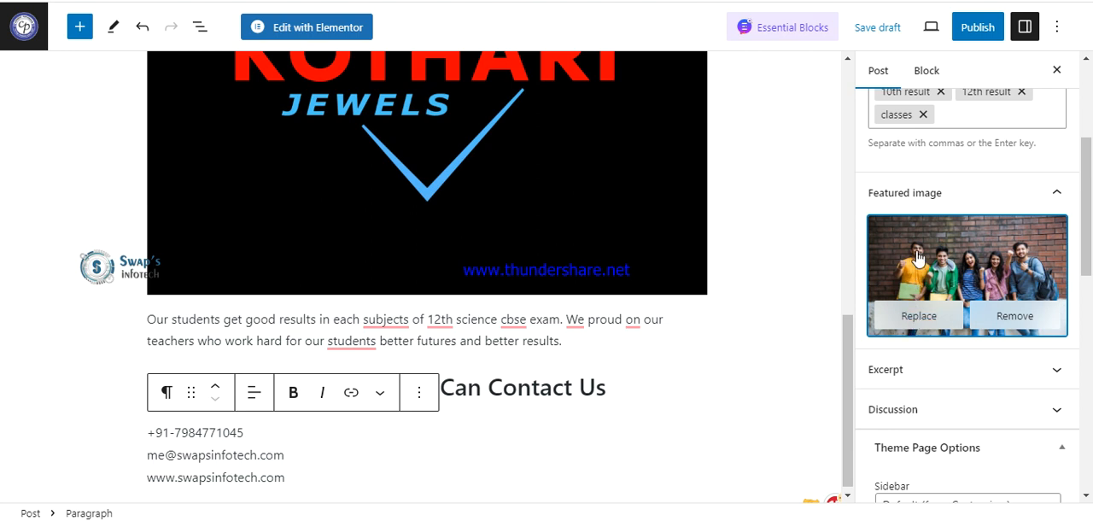
Publish the CBSE 12th Science results post immediately with public visibility.
scroll(931, 260, "up", 3)
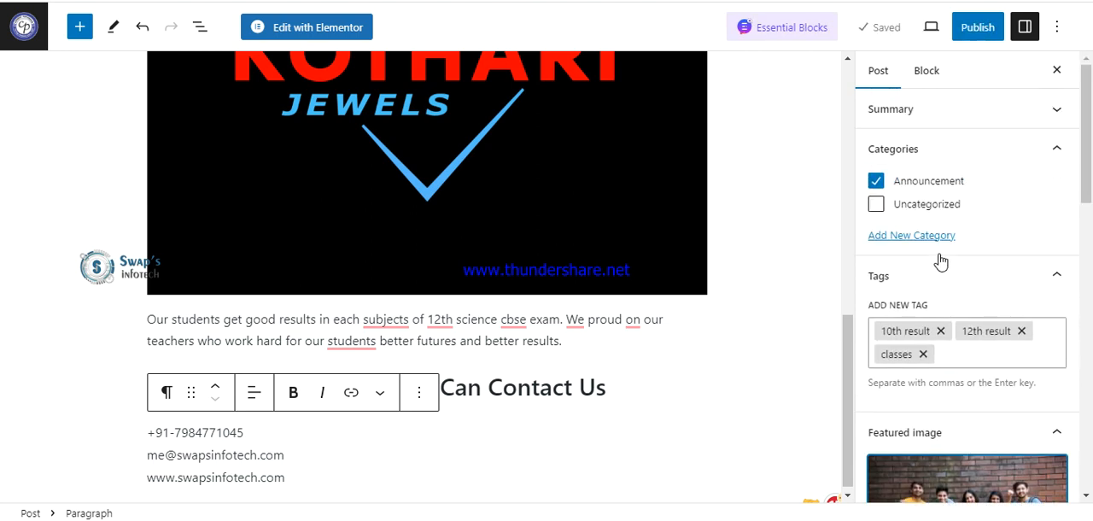
left_click(974, 35)
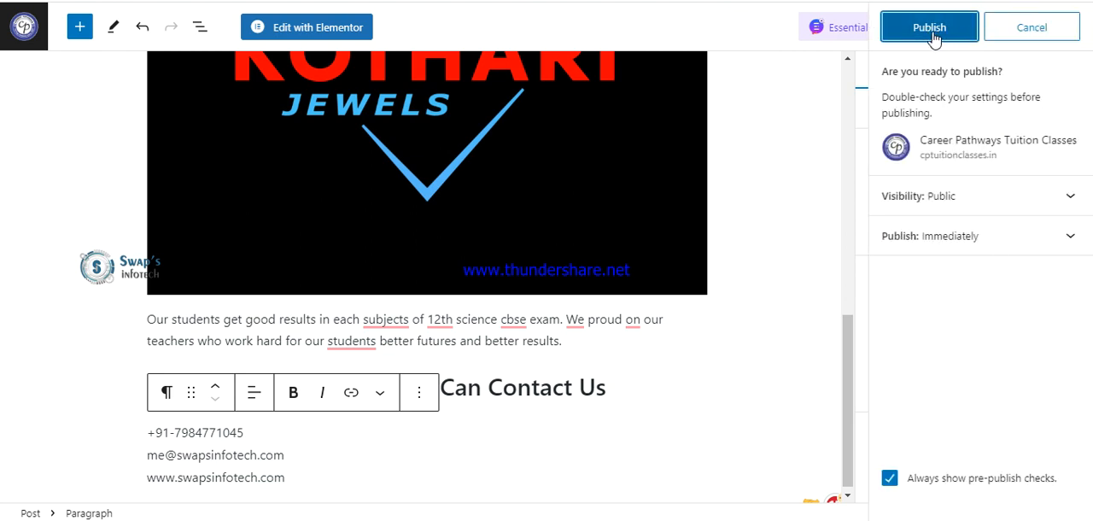
left_click(933, 36)
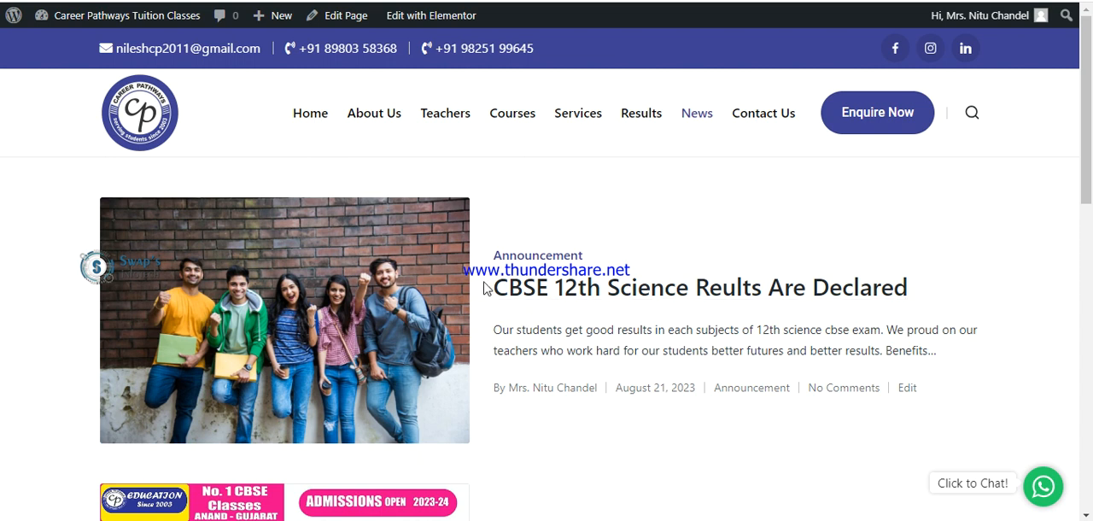
Look over the posts on the site's News page and open the CBSE 12th Science results post.
scroll(495, 259, "down", 3)
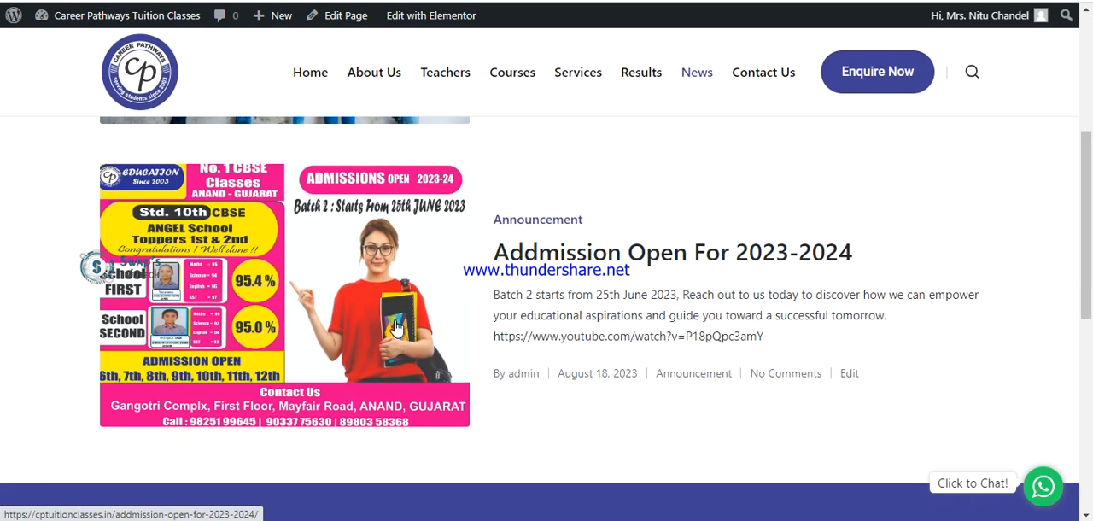
scroll(393, 334, "up", 3)
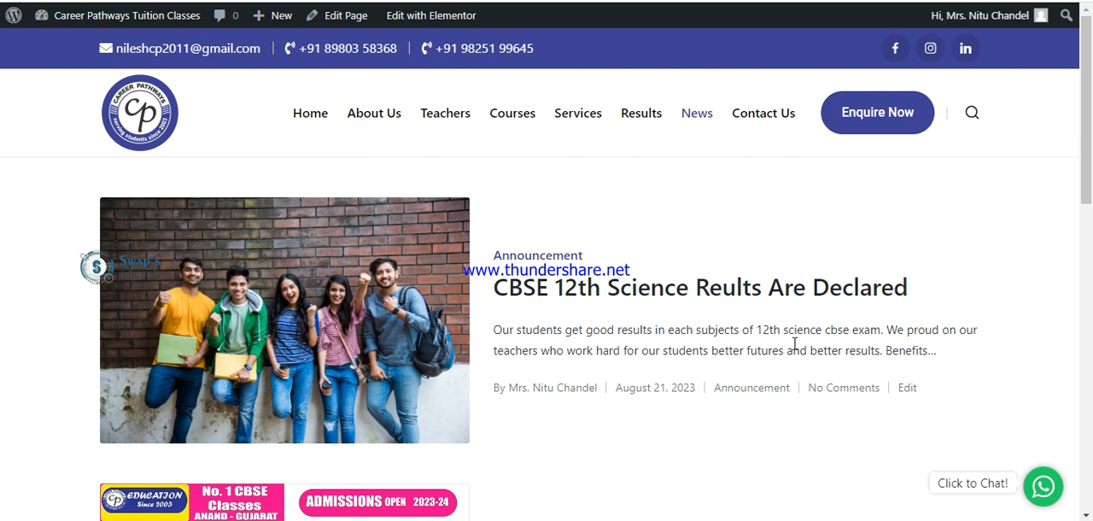
left_click(359, 341)
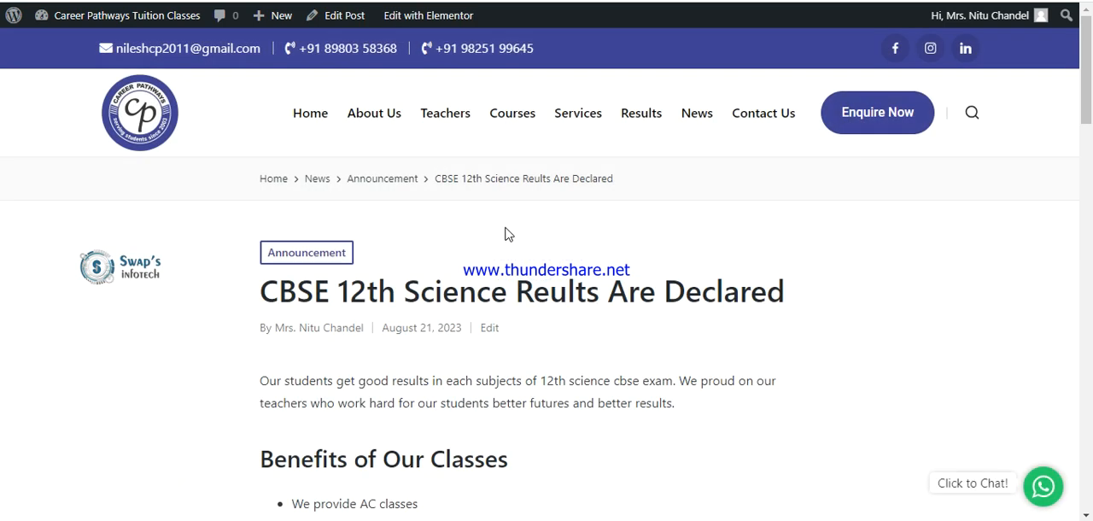
Examine the published post from its intro and benefits list through the video and contact details to the previous-post link.
scroll(423, 324, "down", 2)
left_click_drag(261, 221, 671, 401)
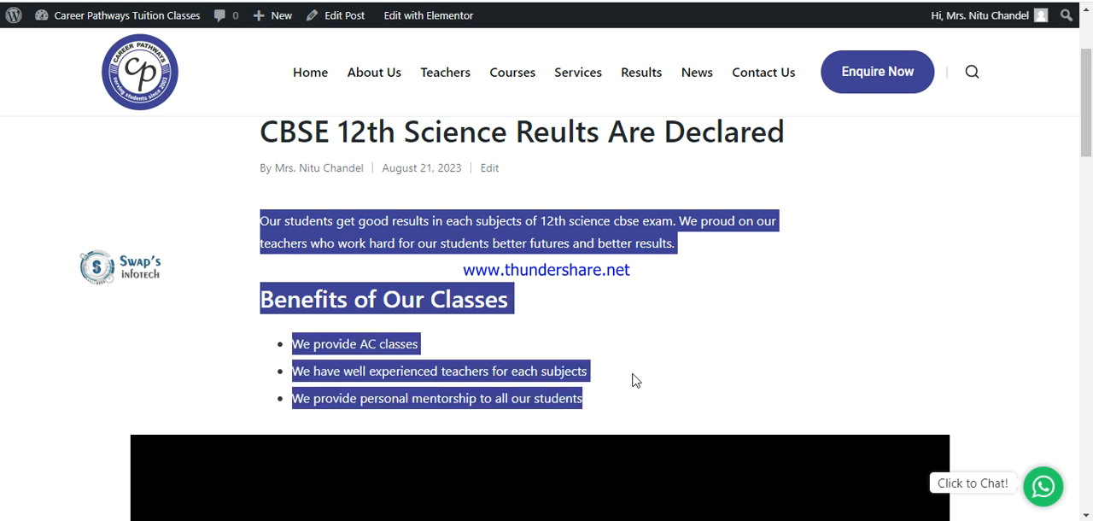
scroll(634, 380, "down", 3)
scroll(576, 248, "down", 3)
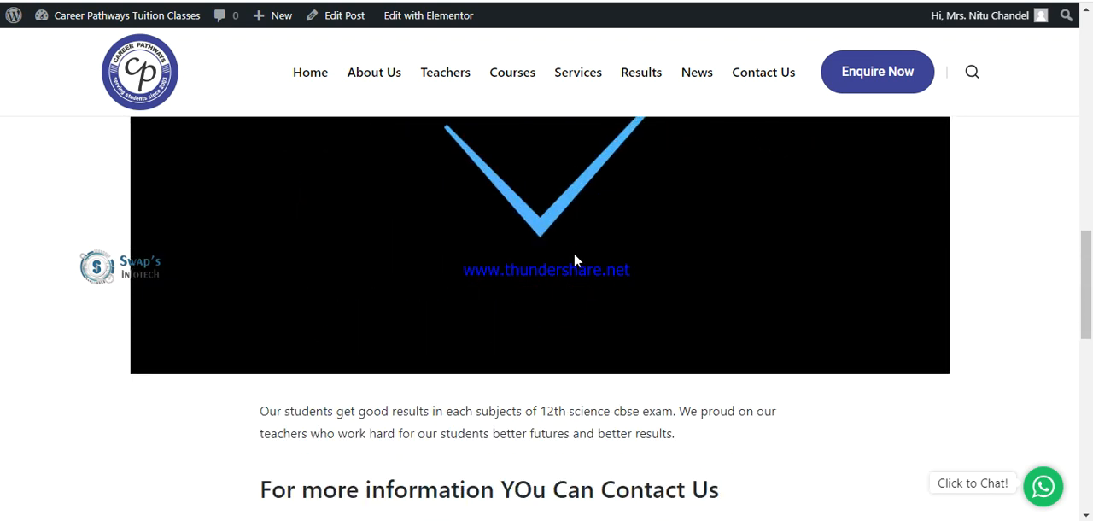
scroll(574, 255, "down", 2)
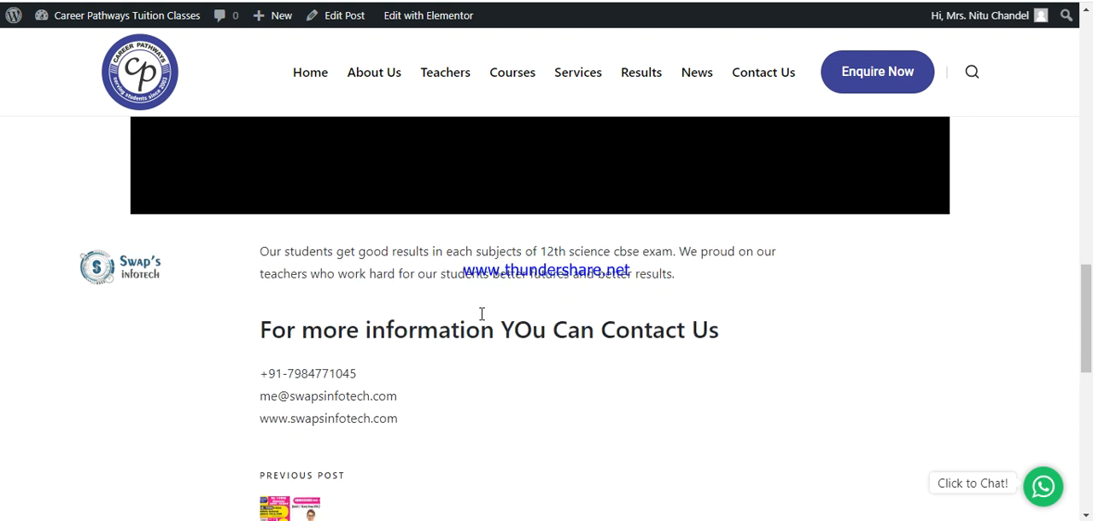
scroll(442, 323, "down", 1)
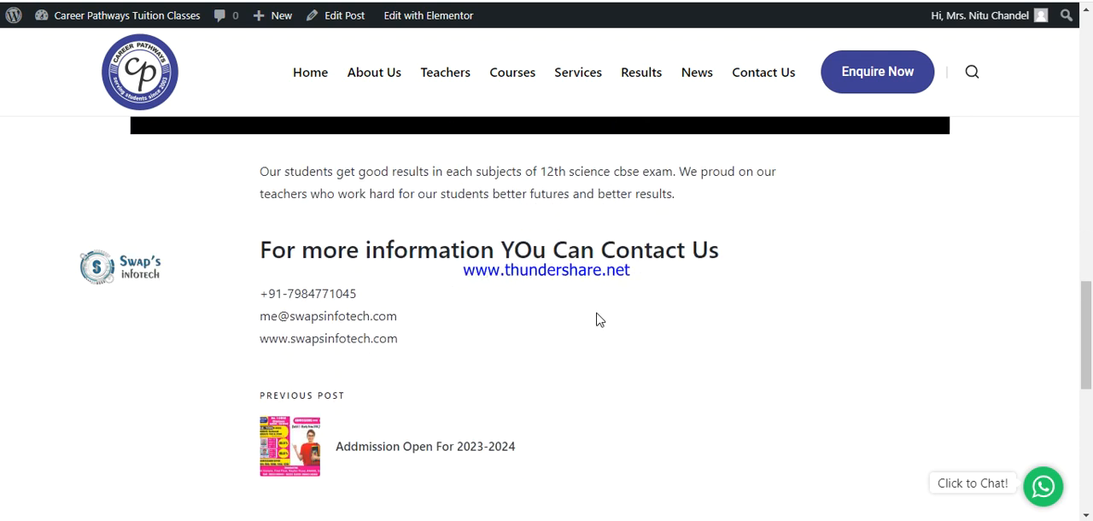
scroll(622, 317, "down", 2)
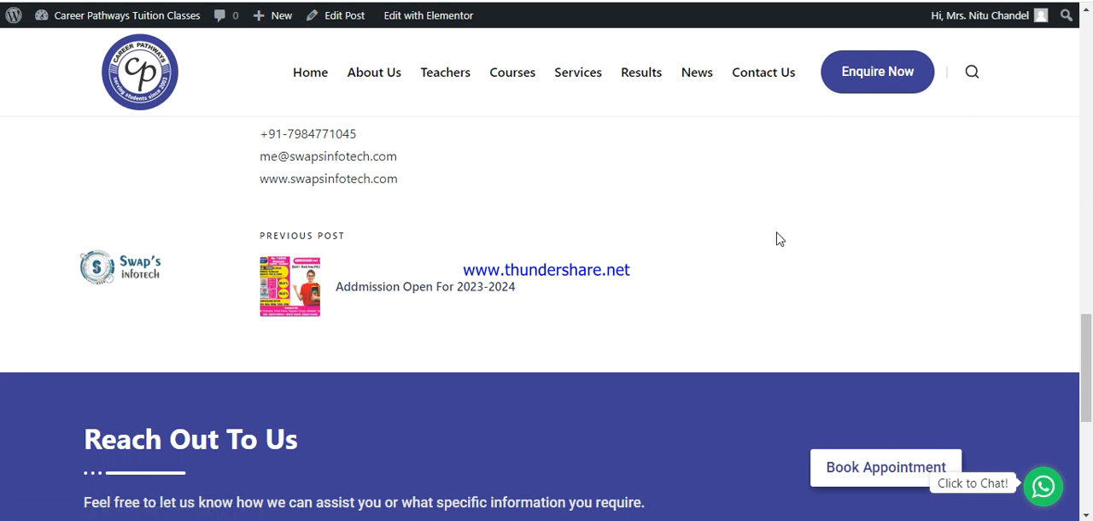
scroll(796, 278, "down", 4)
scroll(790, 280, "up", 5)
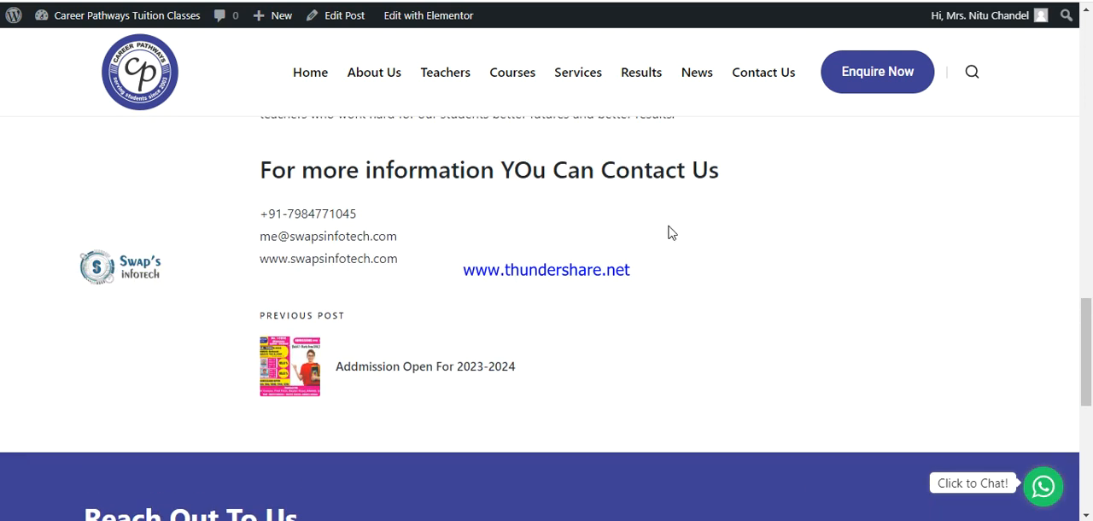
scroll(548, 271, "up", 13)
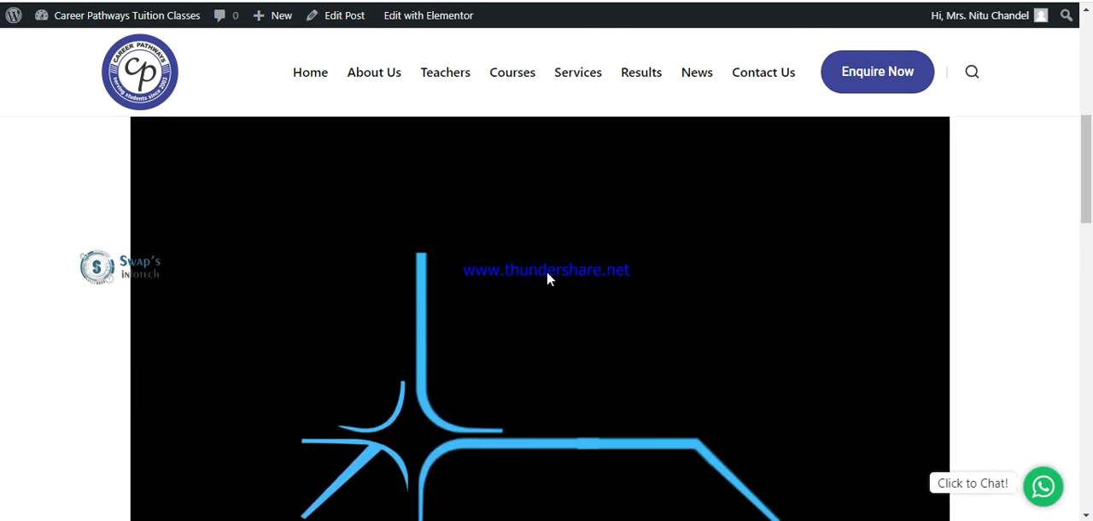
scroll(547, 277, "up", 3)
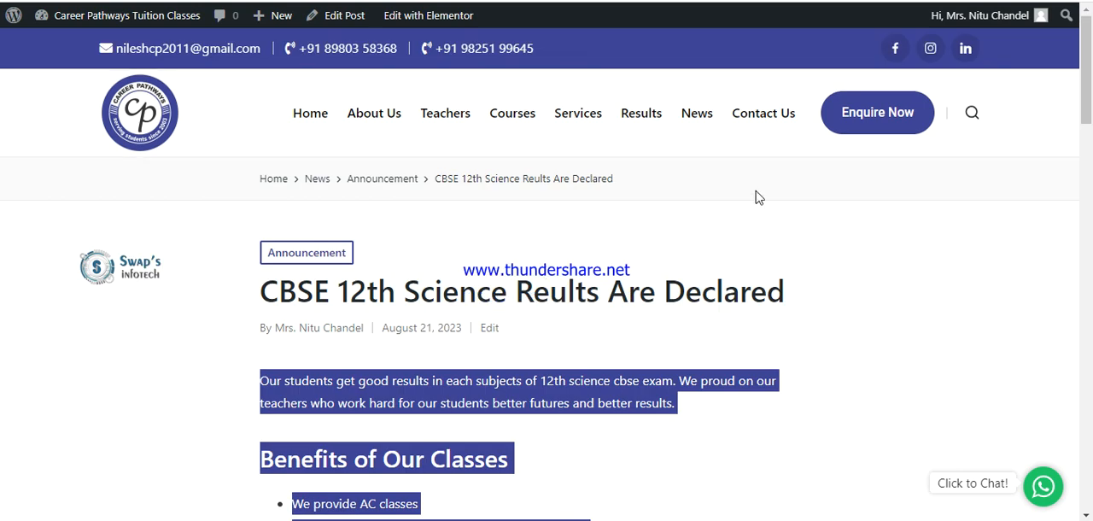